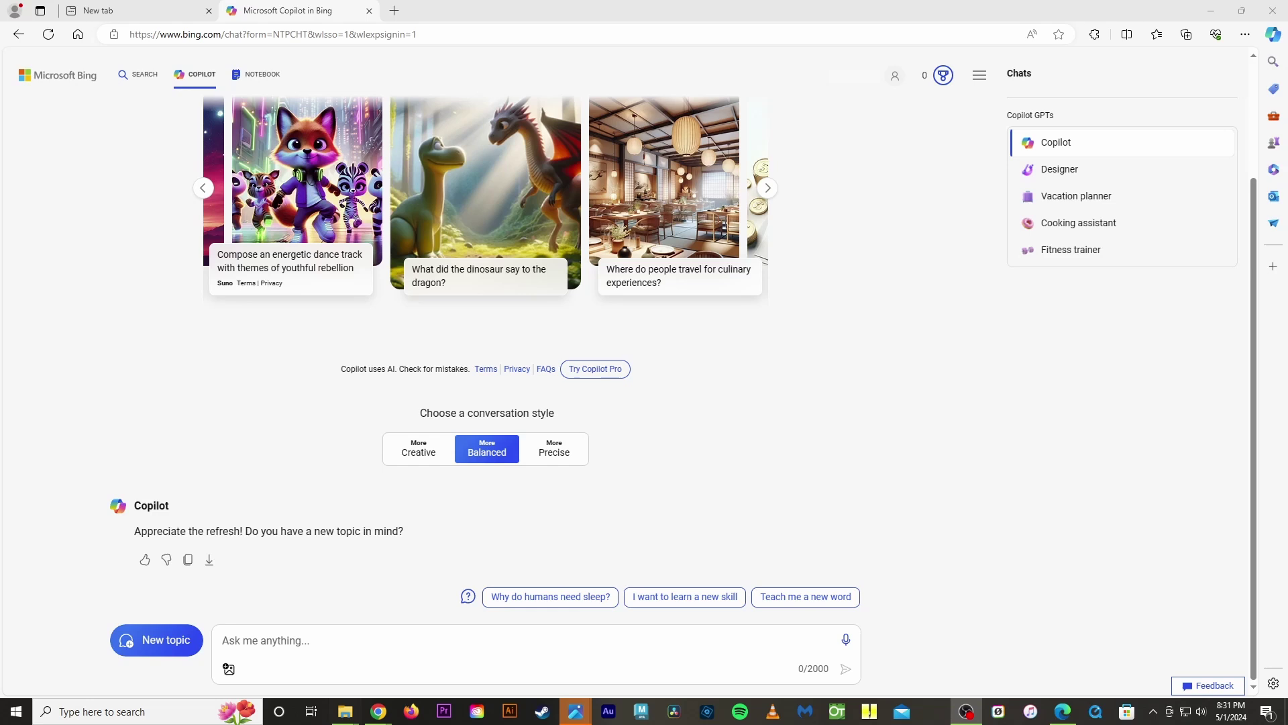
Paste the image prompt for a 3D French bulldog in Pixar style with different views into Copilot and submit it
left_click(327, 634)
right_click(278, 647)
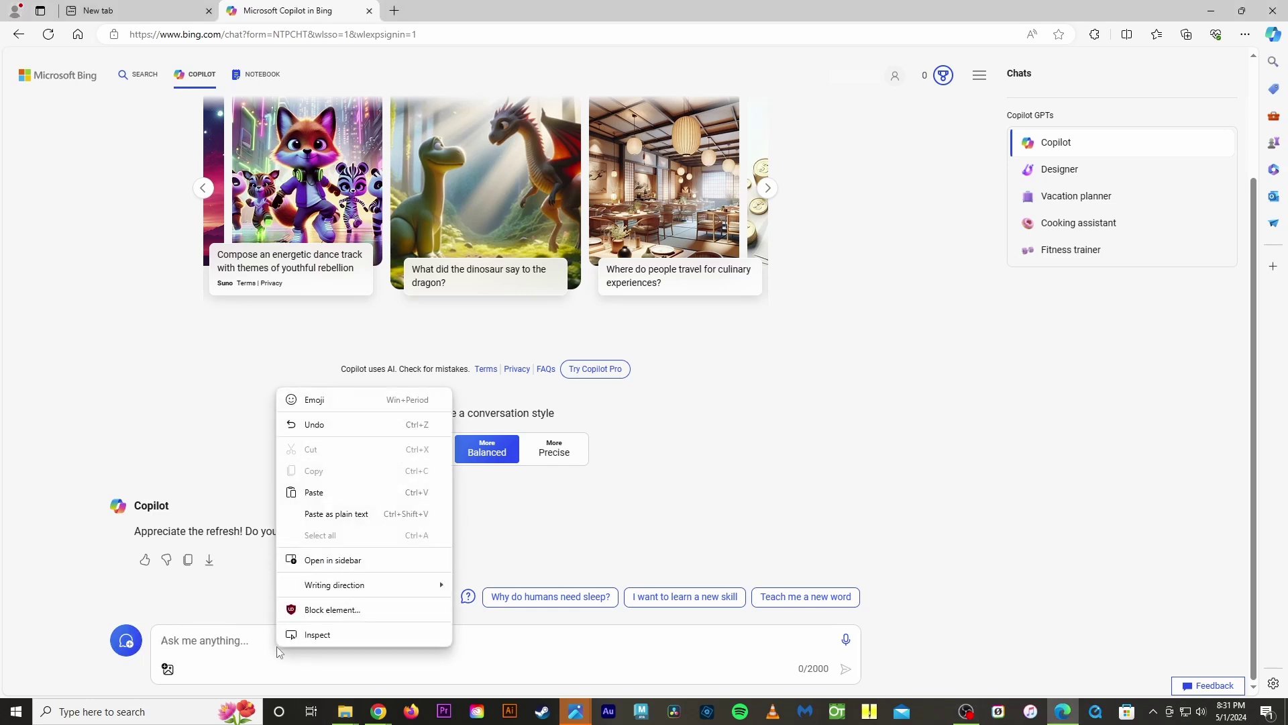
left_click(319, 497)
key("Return")
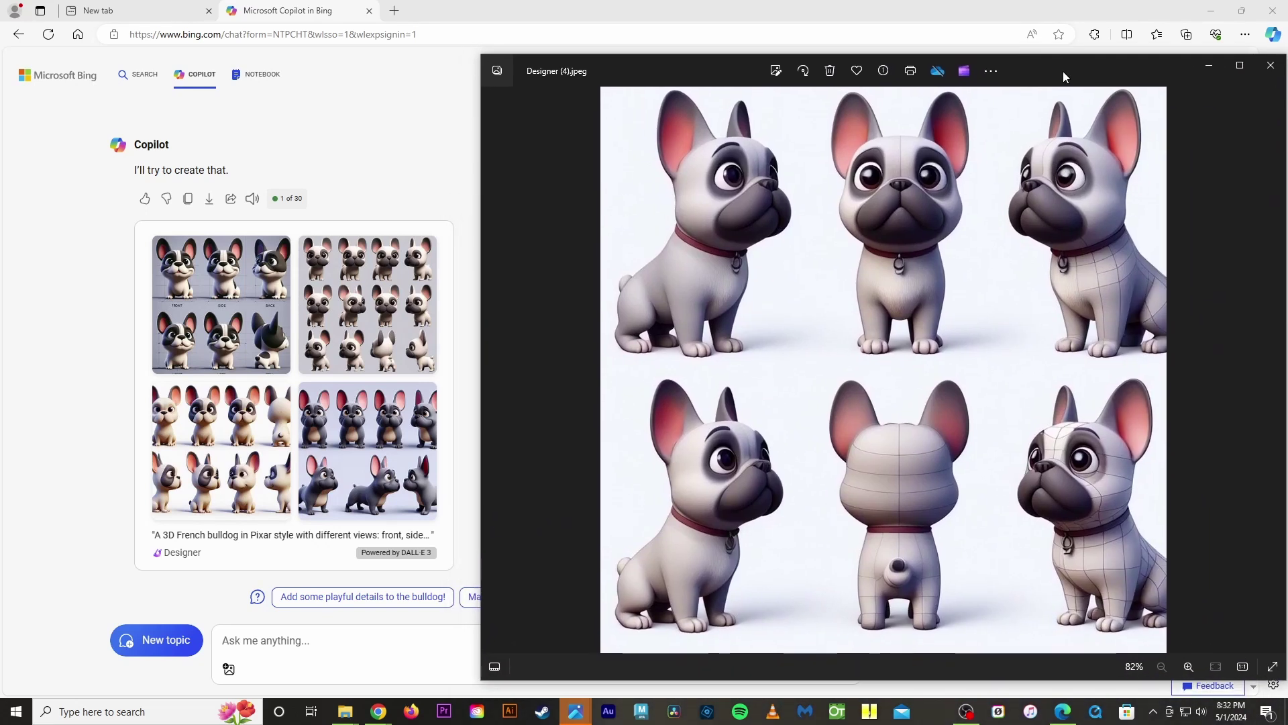
Look through the generated French bulldog images, starting from Designer (4).jpeg, and compare their poses and views
left_click_drag(1063, 72, 1074, 71)
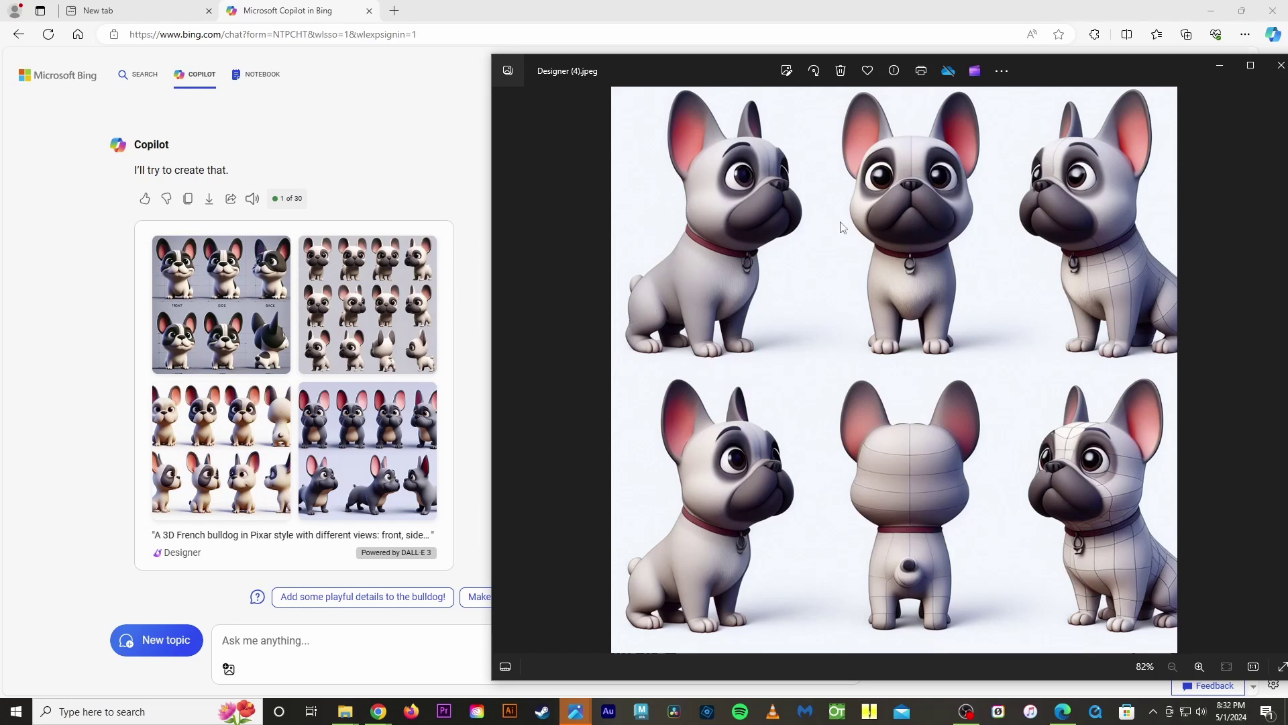
left_click(1281, 371)
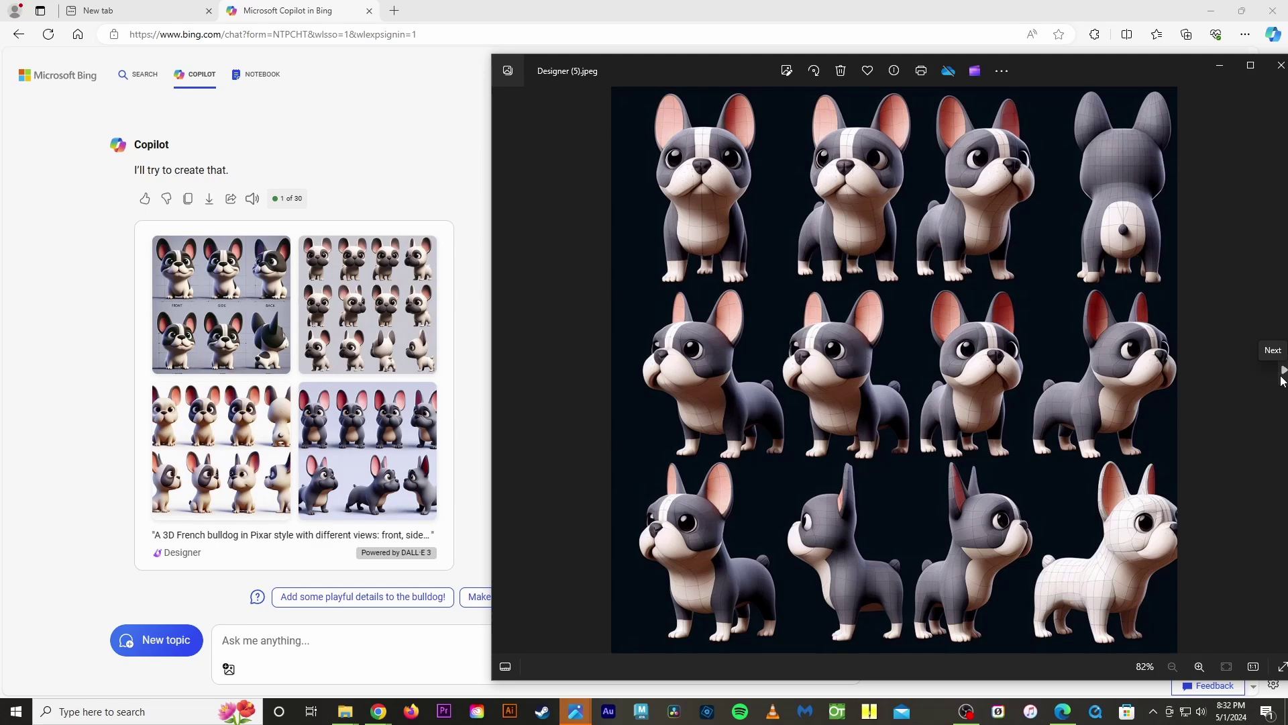
left_click(1282, 370)
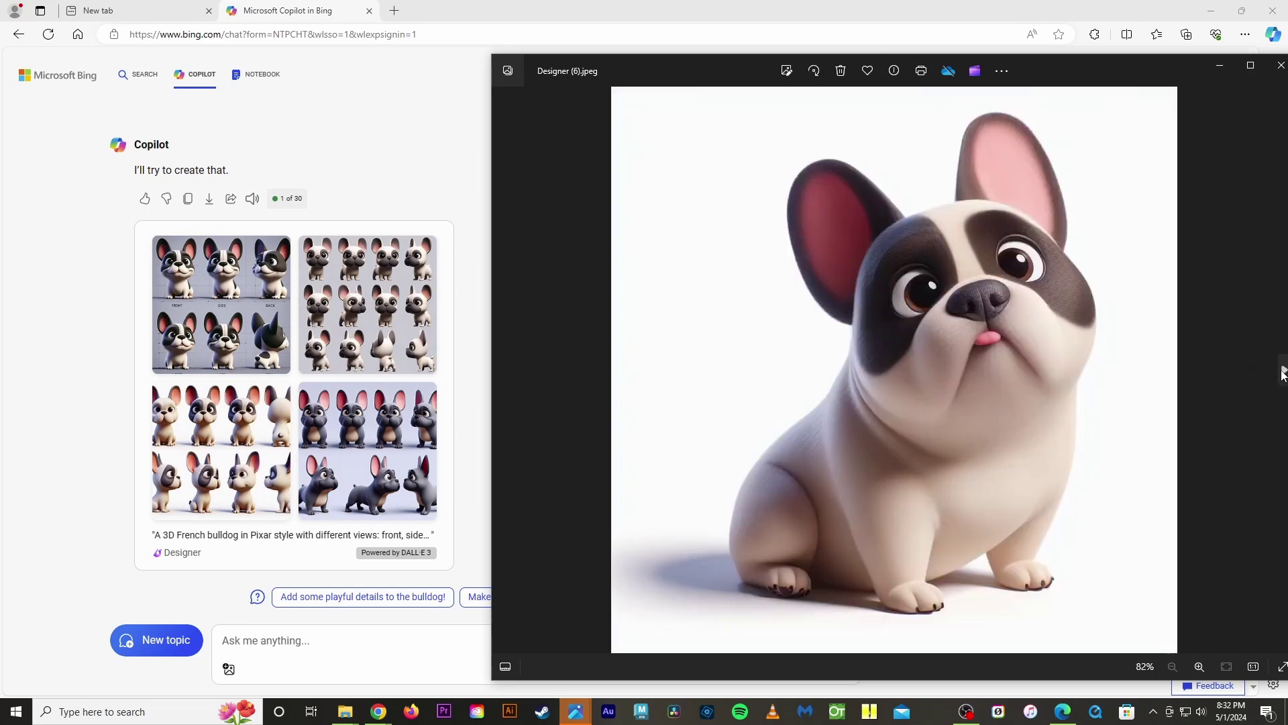
left_click(1282, 373)
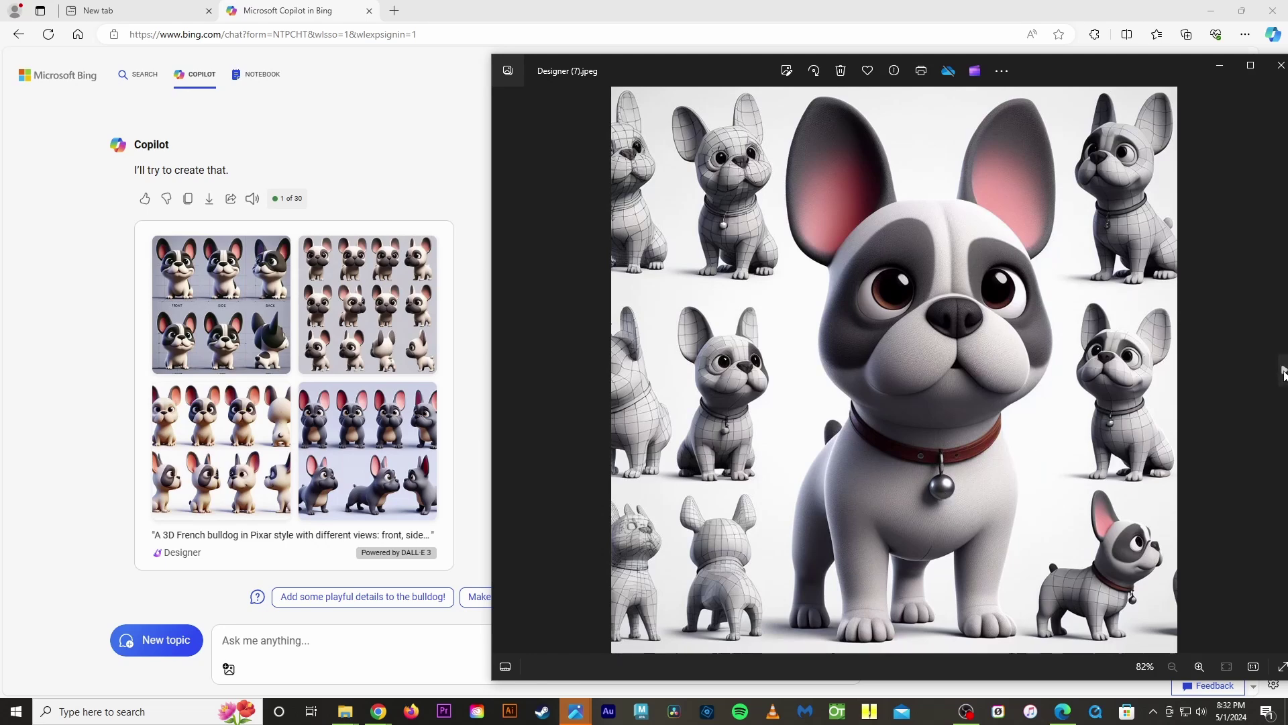
left_click(1282, 372)
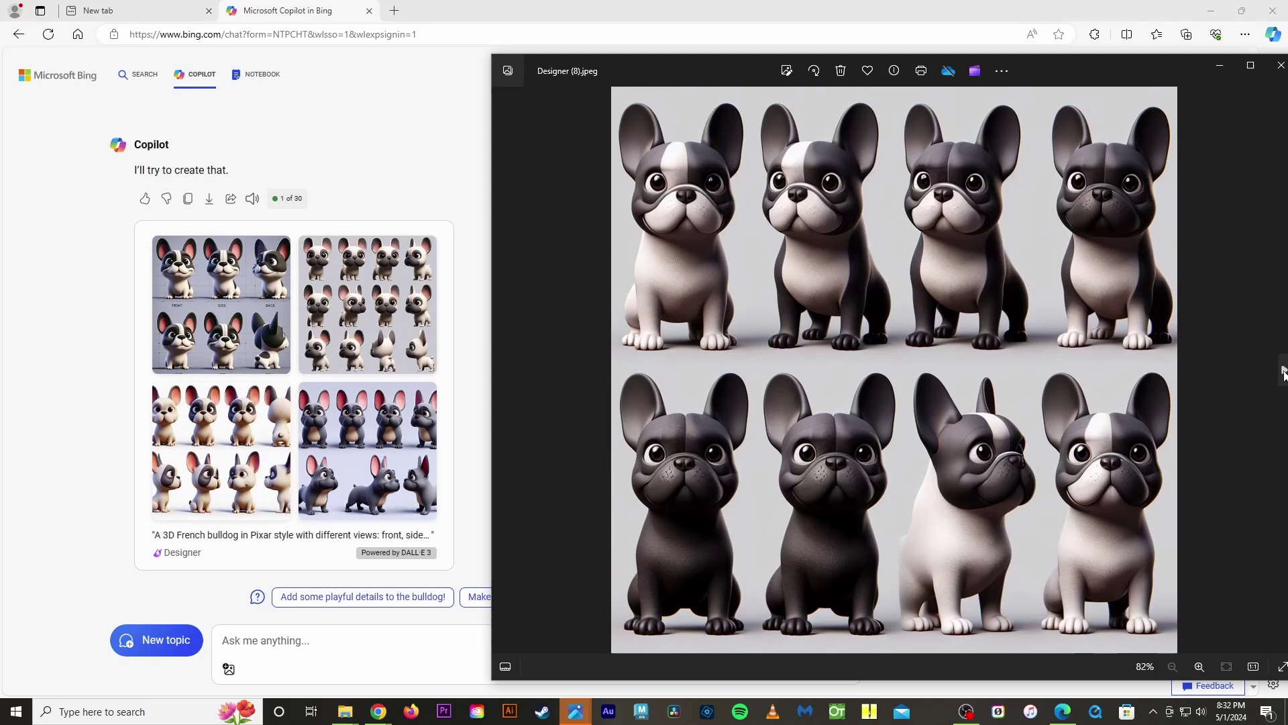
left_click(1282, 371)
left_click(1283, 371)
left_click(1282, 371)
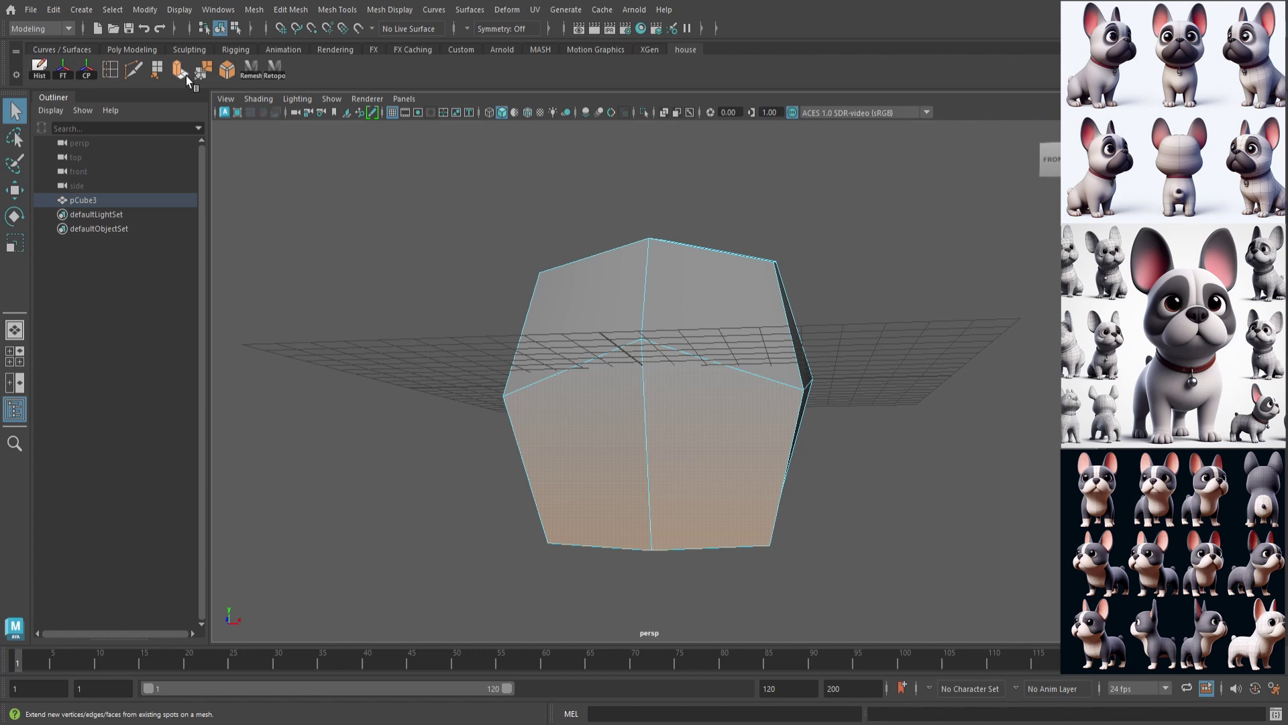
Extrude the lower front faces of the head cube, shrink and pull them forward as a muzzle, and extrude them once more
left_click(181, 71)
left_click_drag(798, 383, 807, 371, "alt")
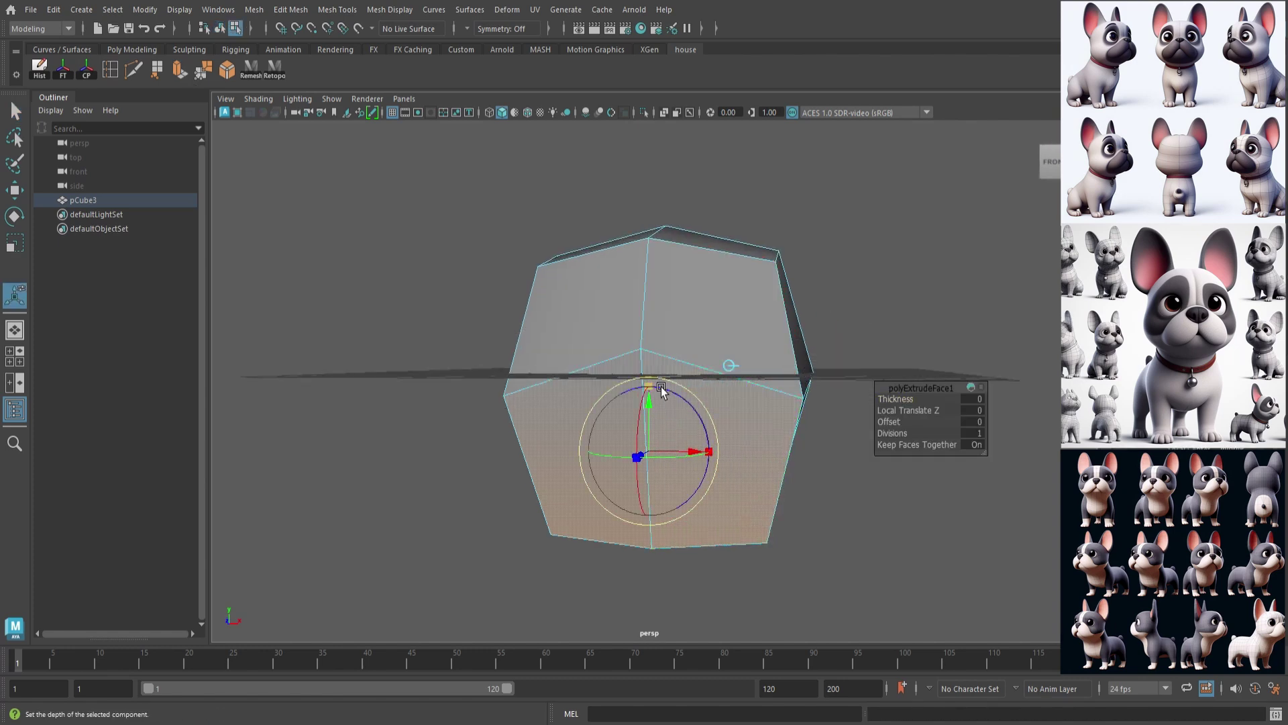
left_click_drag(650, 448, 526, 468)
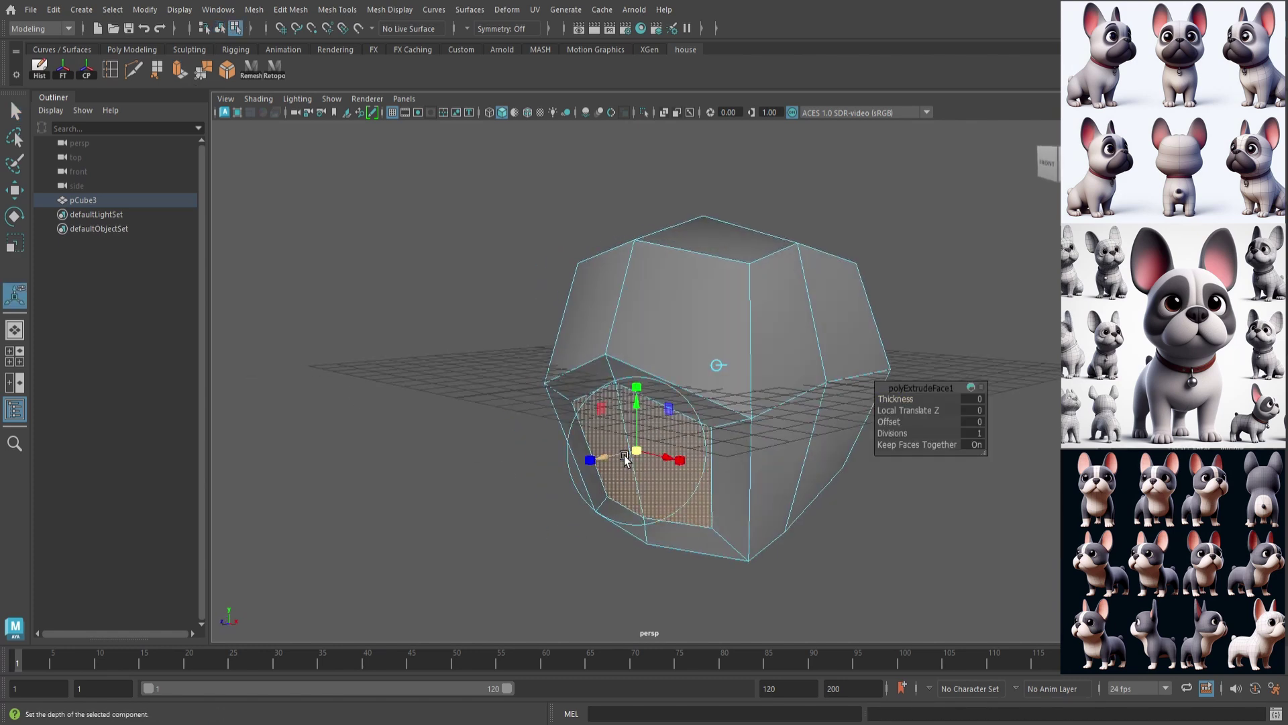
left_click_drag(614, 458, 592, 478)
left_click_drag(677, 432, 602, 463, "alt")
key("ctrl+e")
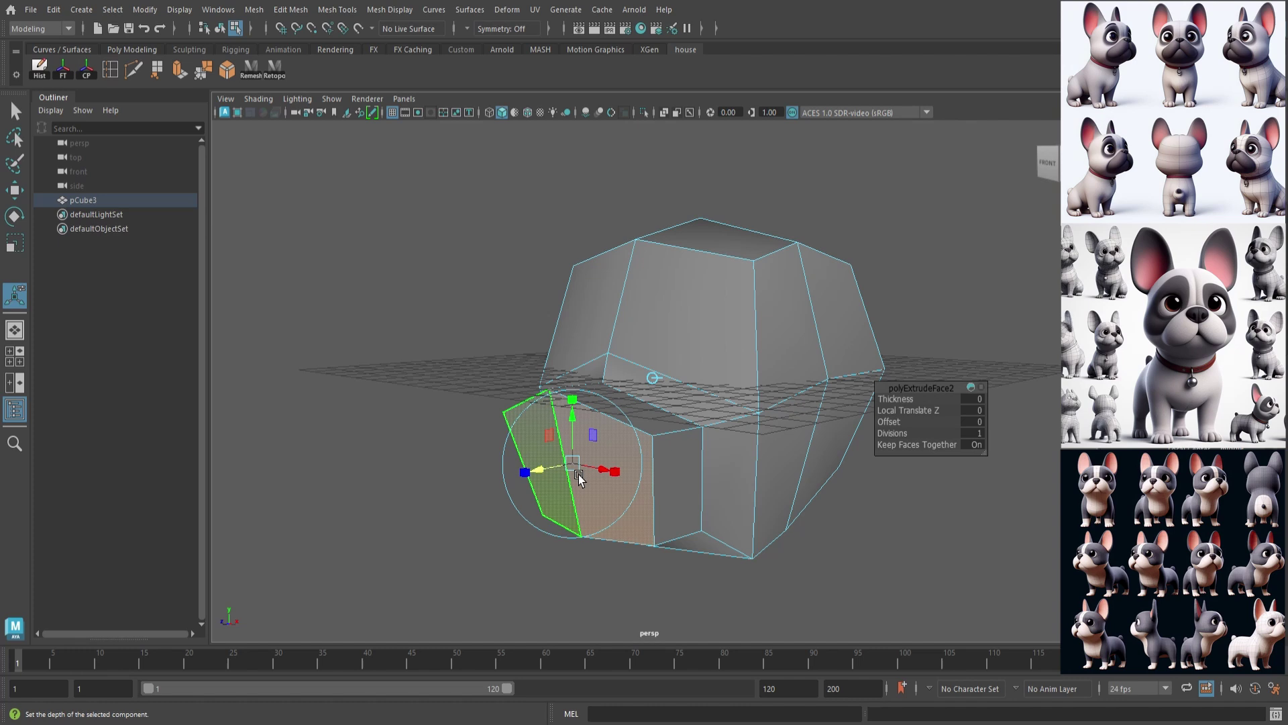
left_click_drag(602, 468, 758, 418, "alt")
left_click_drag(758, 418, 782, 416, "alt")
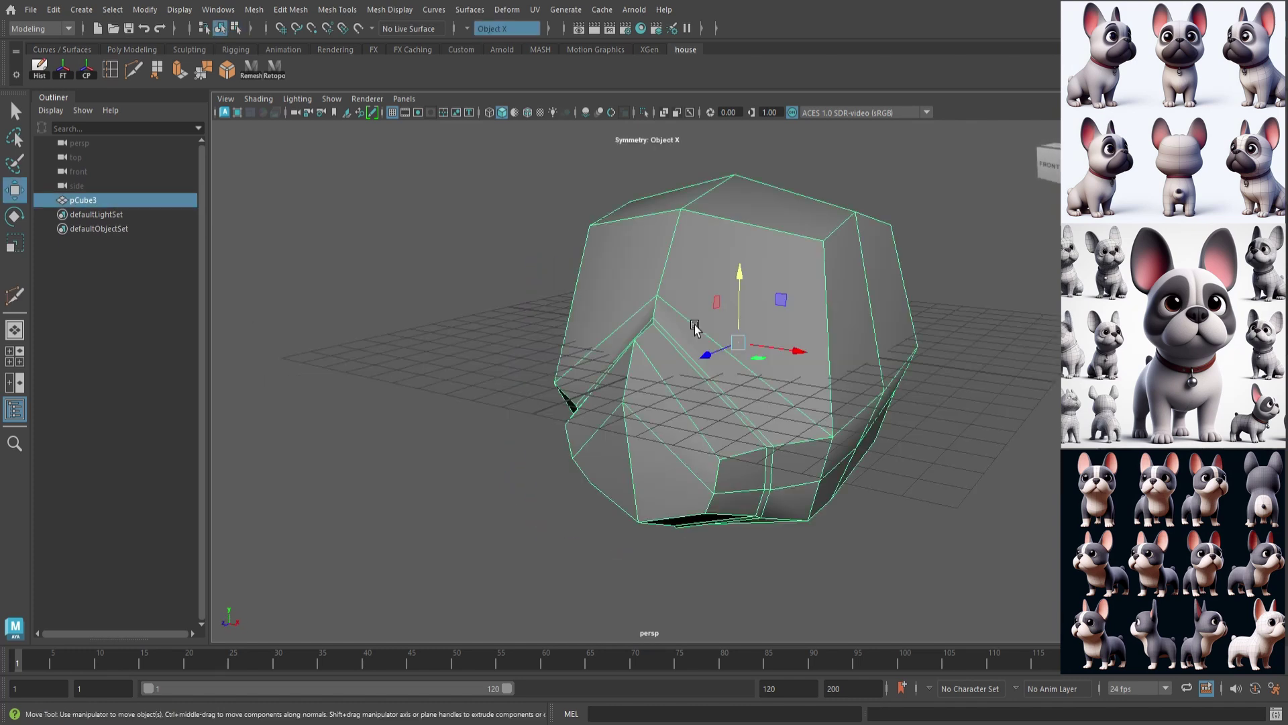
Insert edge loops through the head and muzzle with Multi-Cut, keeping them symmetrical in Object X
left_click_drag(693, 328, 772, 309, "alt")
right_click_drag(772, 308, 859, 290, "alt")
middle_click_drag(859, 290, 819, 304, "alt")
key("ctrl+shift+x")
middle_click(763, 252, "ctrl")
left_click_drag(902, 243, 976, 240, "alt")
middle_click(855, 288, "ctrl")
left_click(769, 267)
key("q")
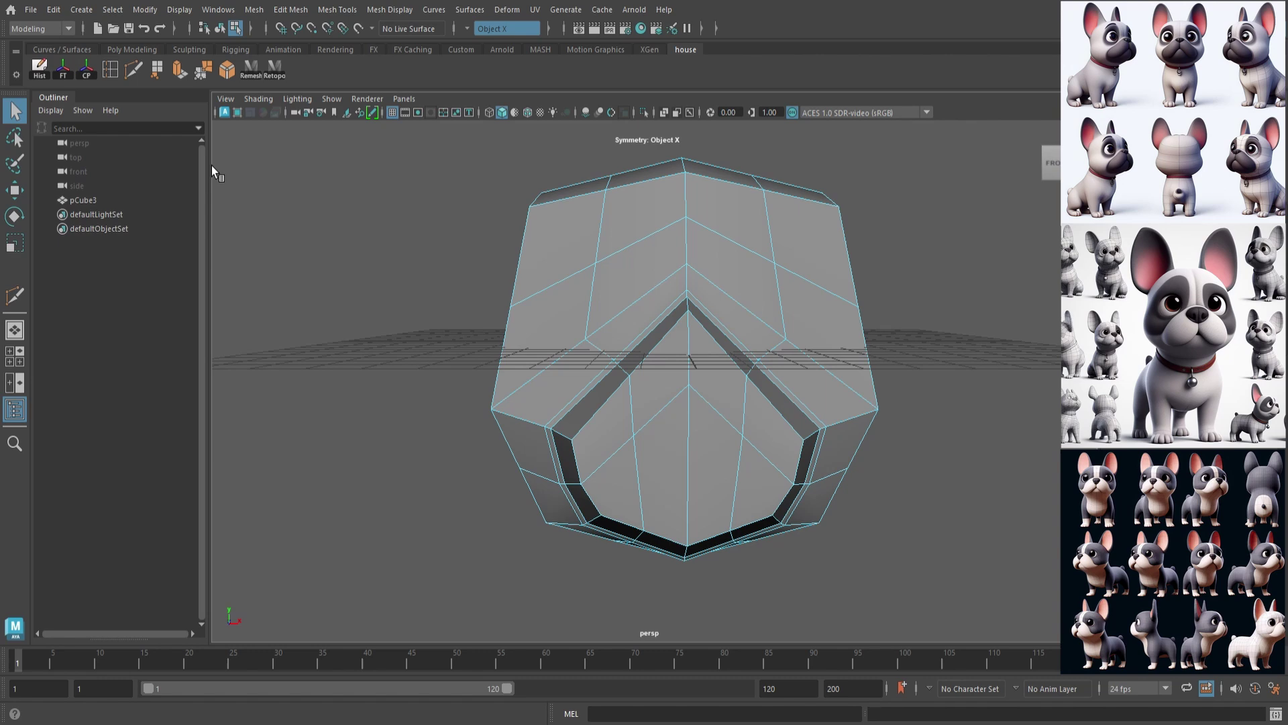
Move the upper forehead vertices symmetrically to round the head, and check the shape with smooth preview
left_click_drag(797, 195, 846, 201, "alt")
left_click(779, 167)
left_click(728, 250, "shift")
left_click(15, 190)
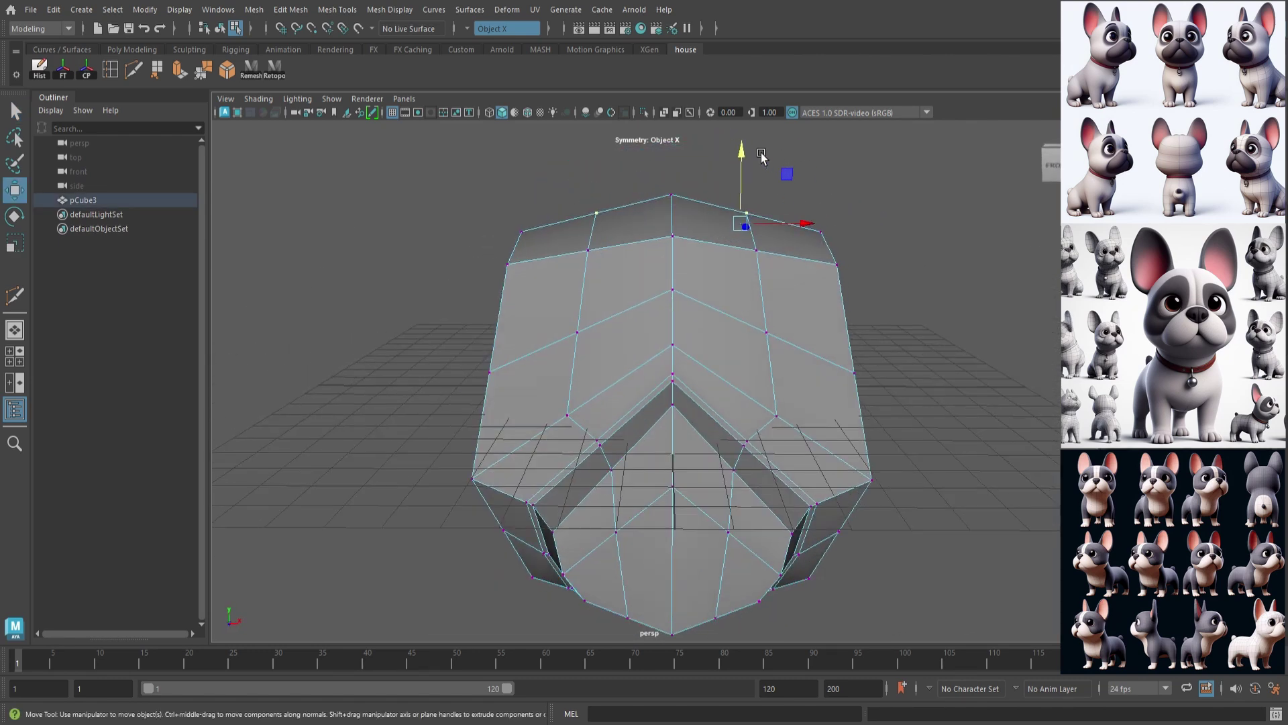
left_click_drag(747, 155, 756, 151)
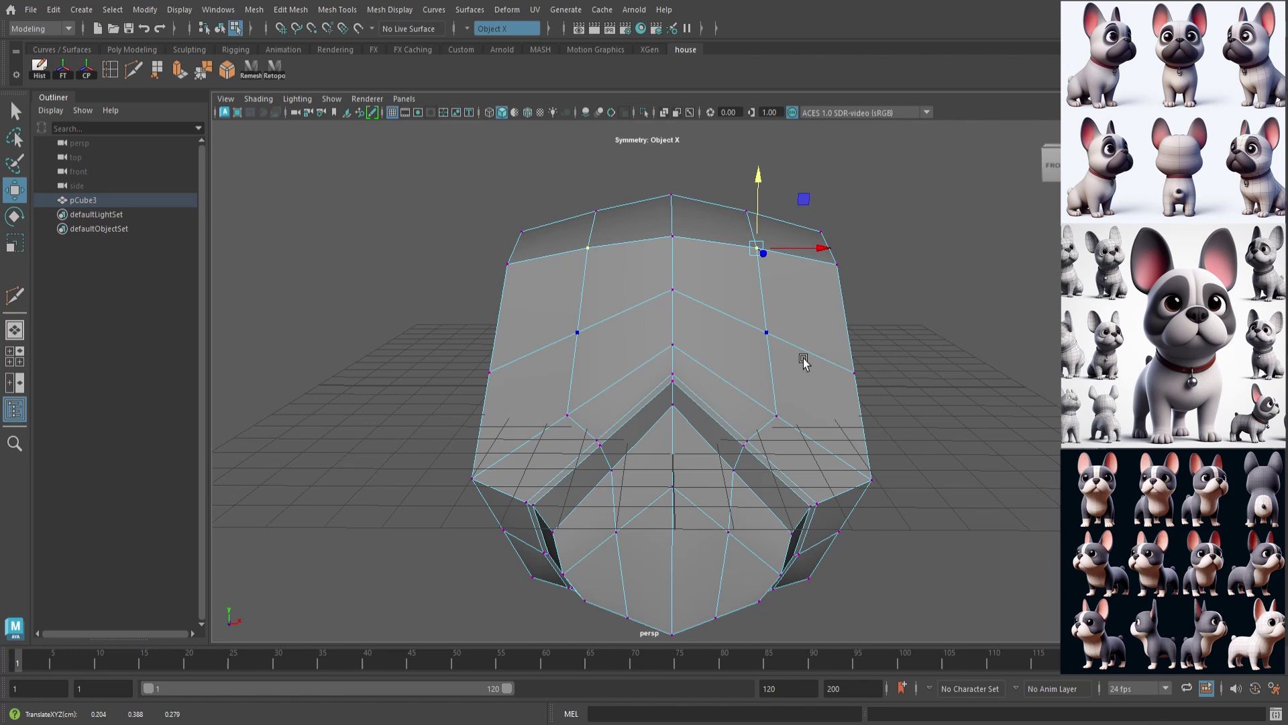
left_click_drag(805, 360, 712, 359, "alt")
scroll(771, 328, "down", 3)
key("3")
scroll(718, 360, "up", 3)
key("1")
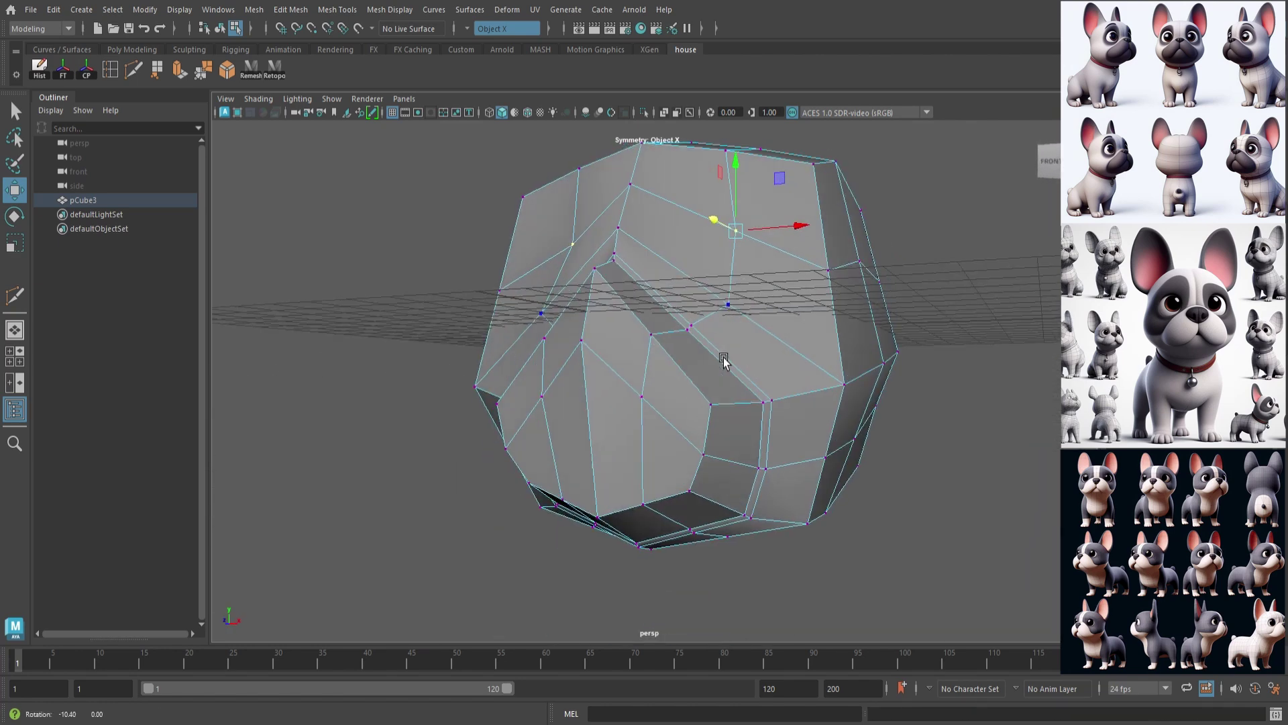
Return the head to object mode and examine its overall shape in smooth preview
key("F8")
left_click_drag(827, 346, 946, 364, "alt")
left_click(950, 366)
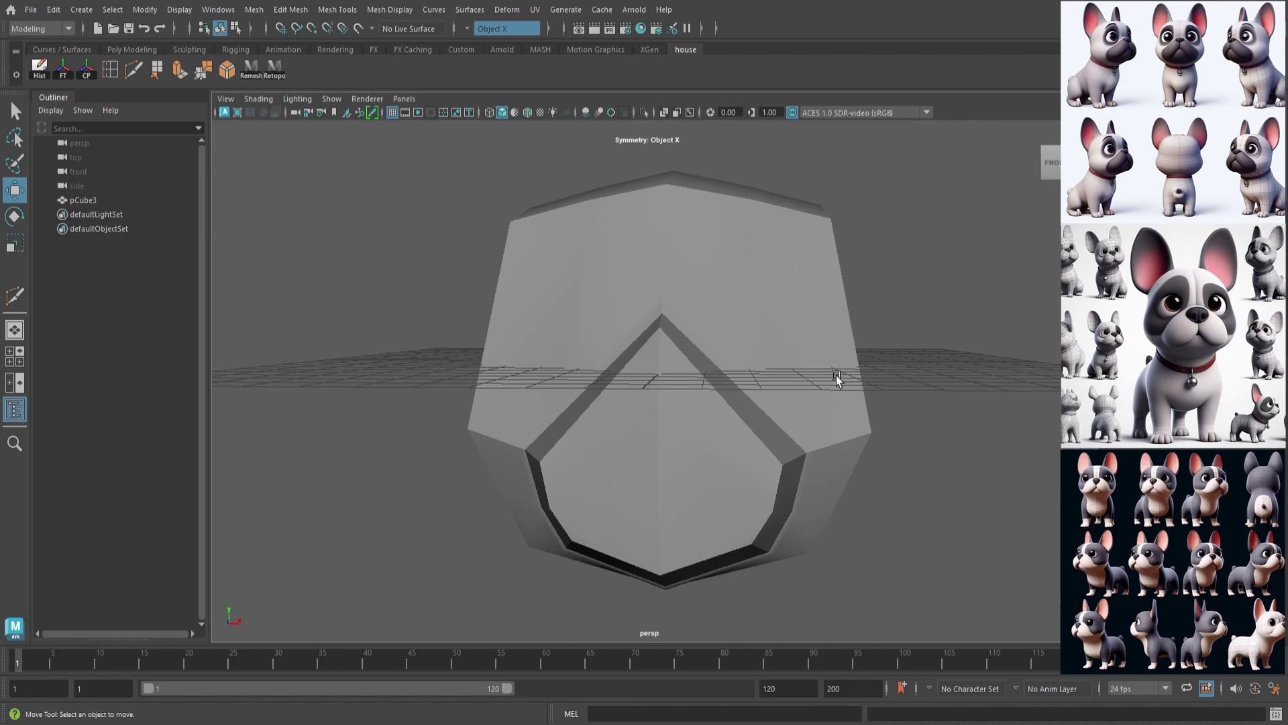
left_click(836, 375)
left_click_drag(836, 375, 638, 376, "alt")
key("3")
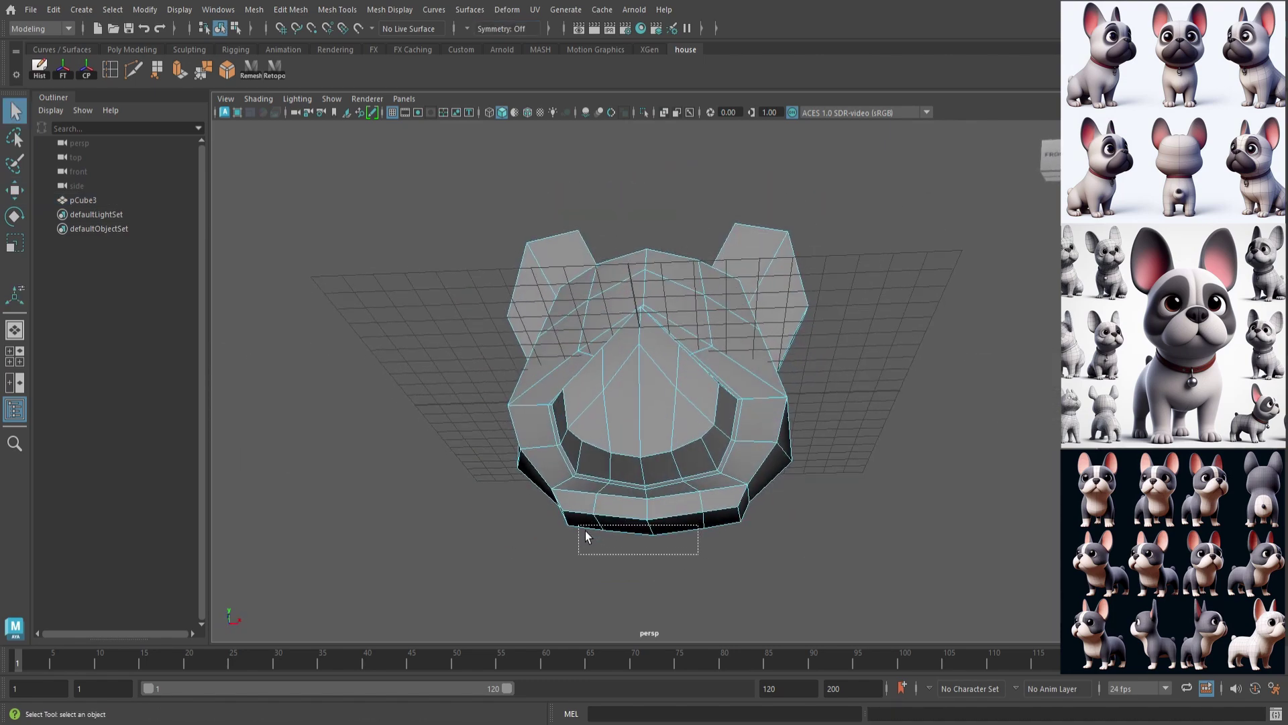
Select the underside faces of the head, extrude them downward into a short neck, and preview the mesh smoothed
left_click_drag(585, 530, 744, 557)
left_click_drag(926, 561, 986, 553, "alt")
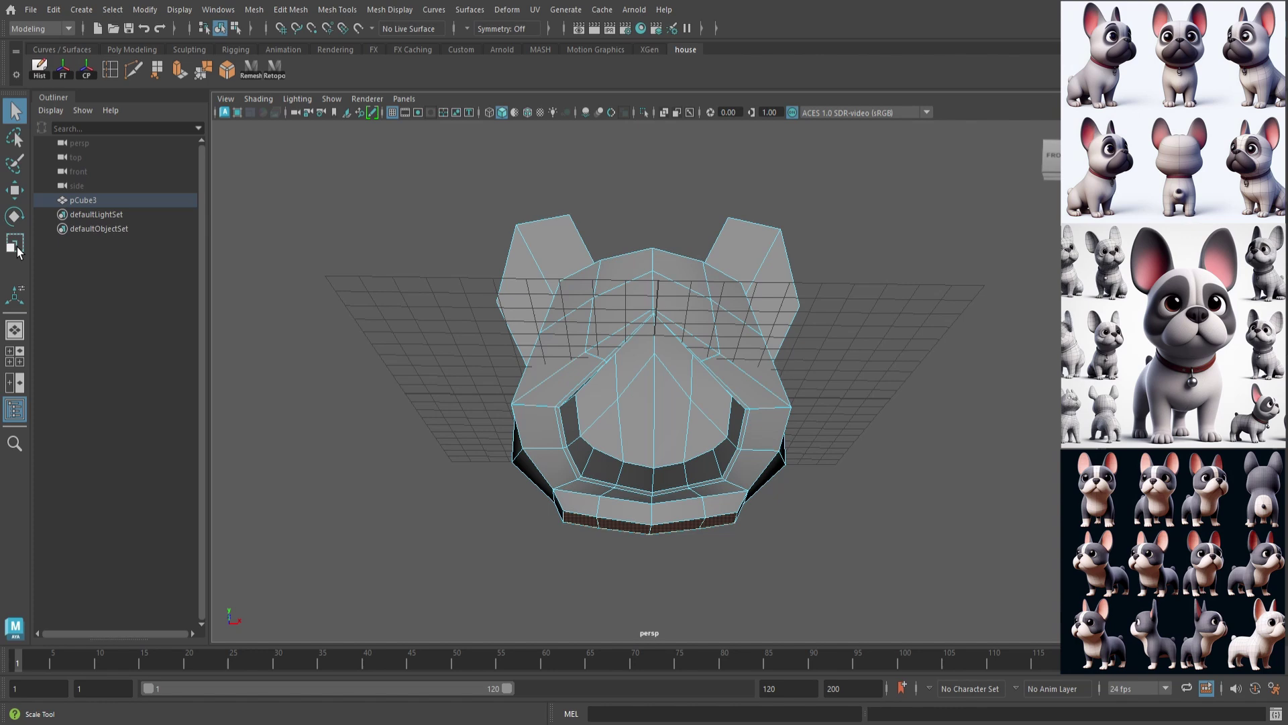
left_click(16, 244)
left_click_drag(707, 512, 647, 460, "alt")
left_click_drag(701, 430, 778, 486, "alt")
left_click(175, 74)
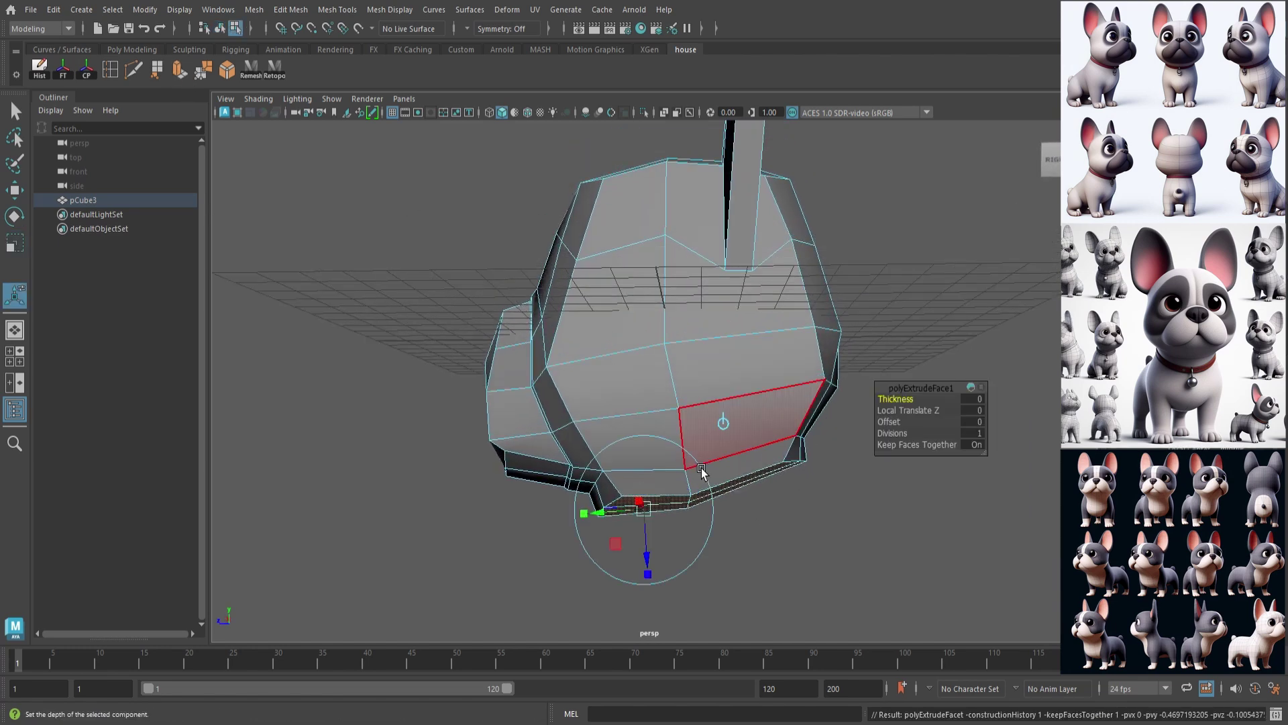
left_click_drag(649, 573, 671, 606)
left_click_drag(592, 540, 608, 565)
left_click_drag(753, 503, 705, 480, "alt")
left_click(812, 523)
key("3")
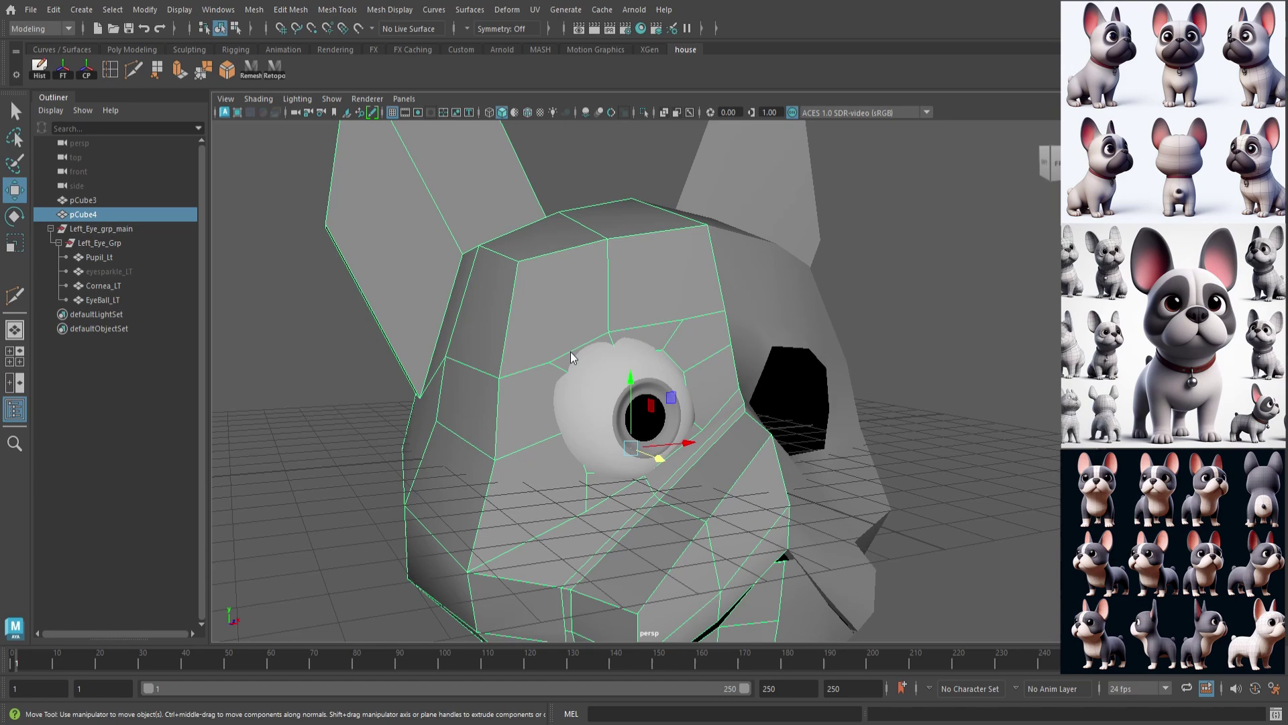
Move the vertices on the upper rim of the eye opening to fit around the eyeball, checking them in wireframe
left_click_drag(769, 423, 774, 445, "alt")
scroll(768, 429, "up", 4)
key("4")
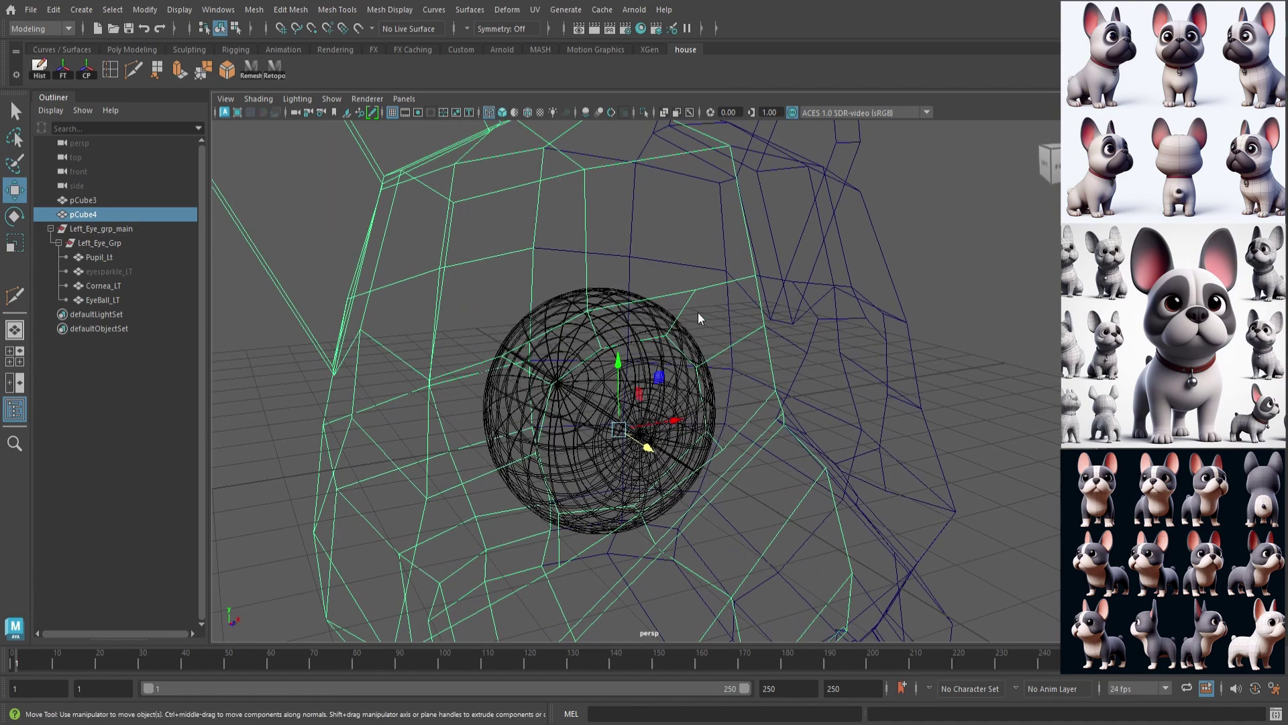
right_click_drag(699, 316, 652, 321)
mouse_move(652, 321)
left_mouse_down()
mouse_move(679, 342)
mouse_move(745, 341)
left_mouse_up()
key("5")
mouse_move(722, 337)
left_mouse_down()
mouse_move(737, 342)
mouse_move(709, 341)
mouse_move(695, 312)
left_mouse_up()
key("4")
left_click(589, 310)
key("5")
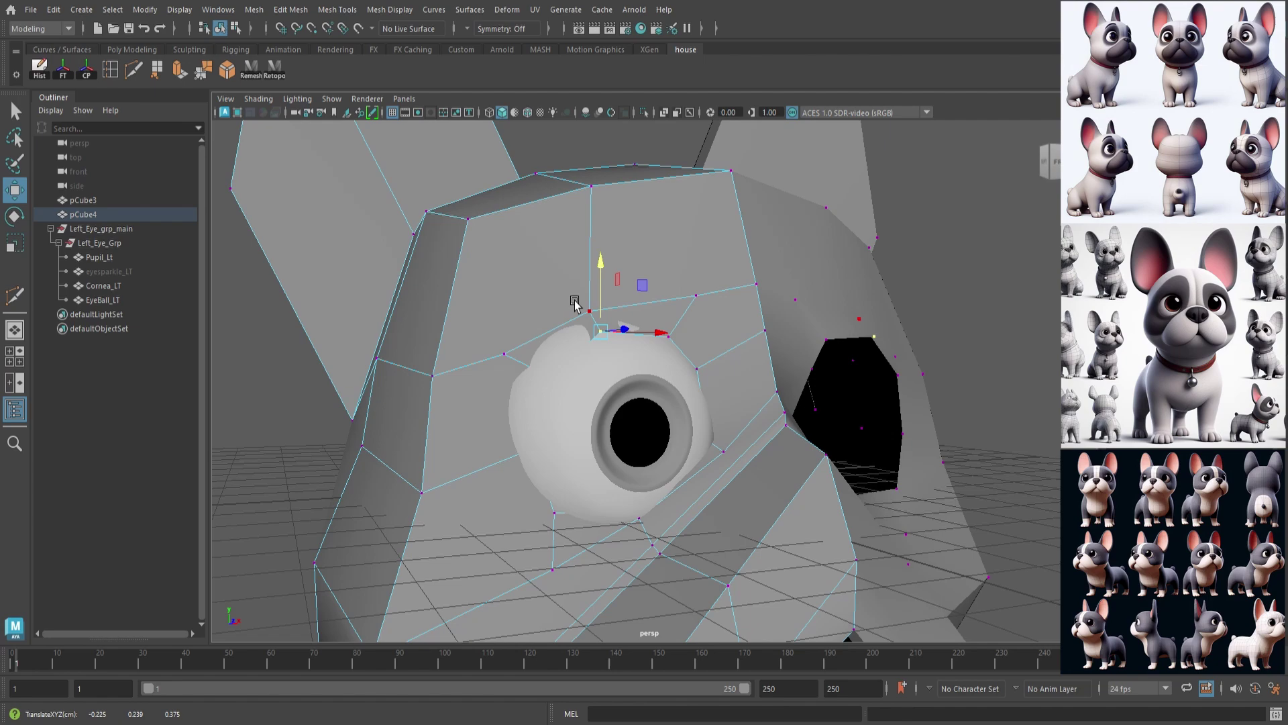
Adjust the upper outer corner vertex of the eye opening against the eyeball and preview the head smoothed
mouse_move(603, 261)
left_mouse_down("alt")
mouse_move(704, 331)
mouse_move(636, 394)
left_mouse_up("alt")
key("4")
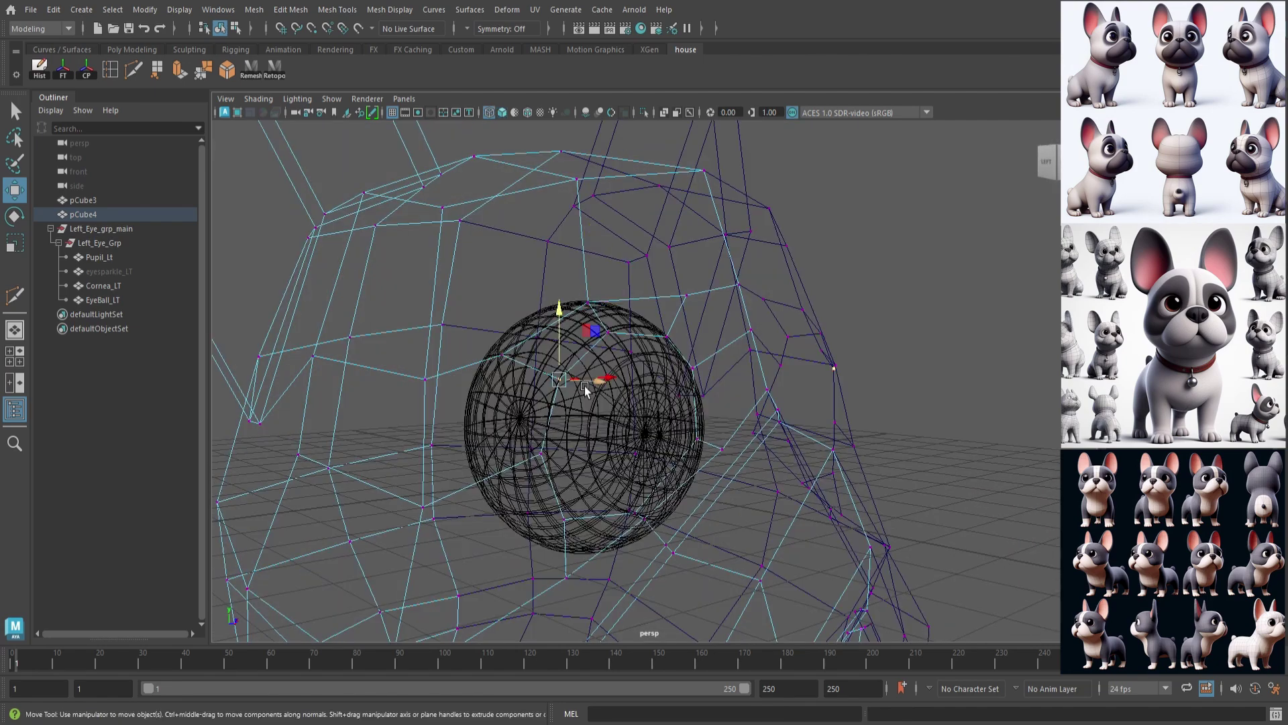
key("5")
mouse_move(563, 313)
left_mouse_down()
mouse_move(569, 290)
mouse_move(634, 302)
left_mouse_up()
mouse_move(640, 379)
left_mouse_down()
mouse_move(653, 385)
mouse_move(619, 456)
left_mouse_up()
key("3")
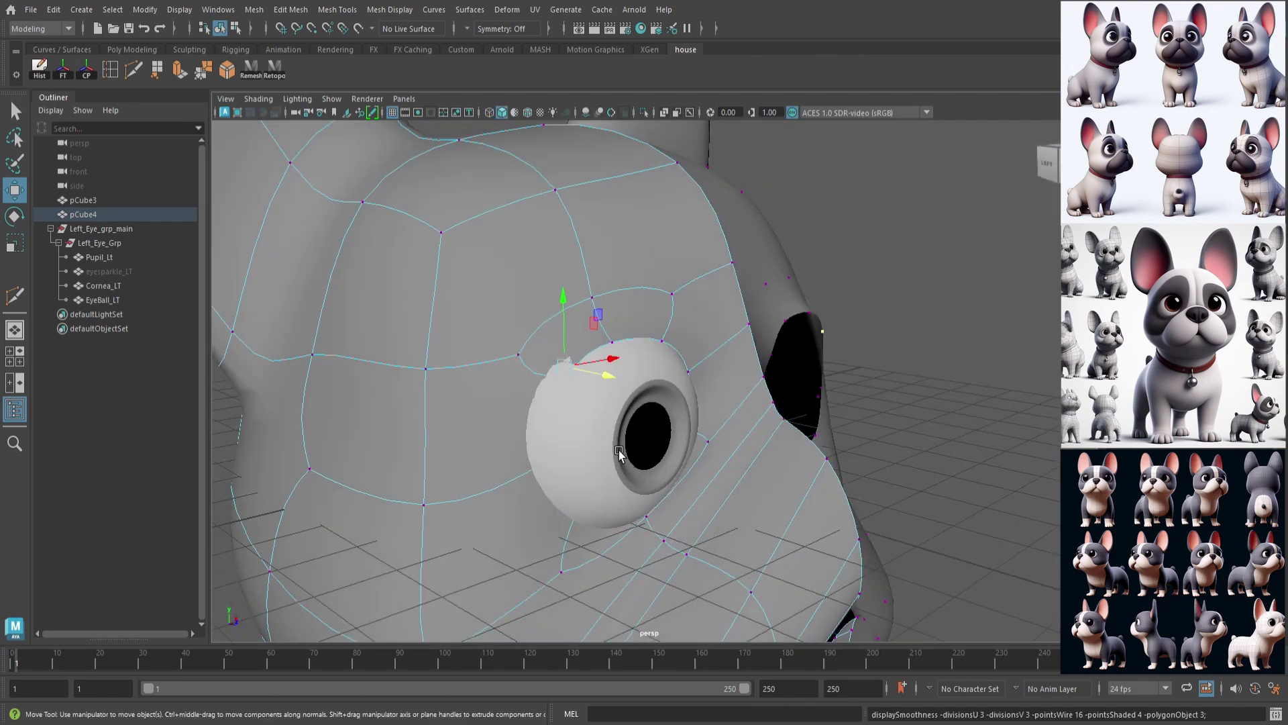
Fit the outer side vertices of the eye opening to the eyeball, and preview the result smoothed
key("4")
key("5")
key("1")
key("4")
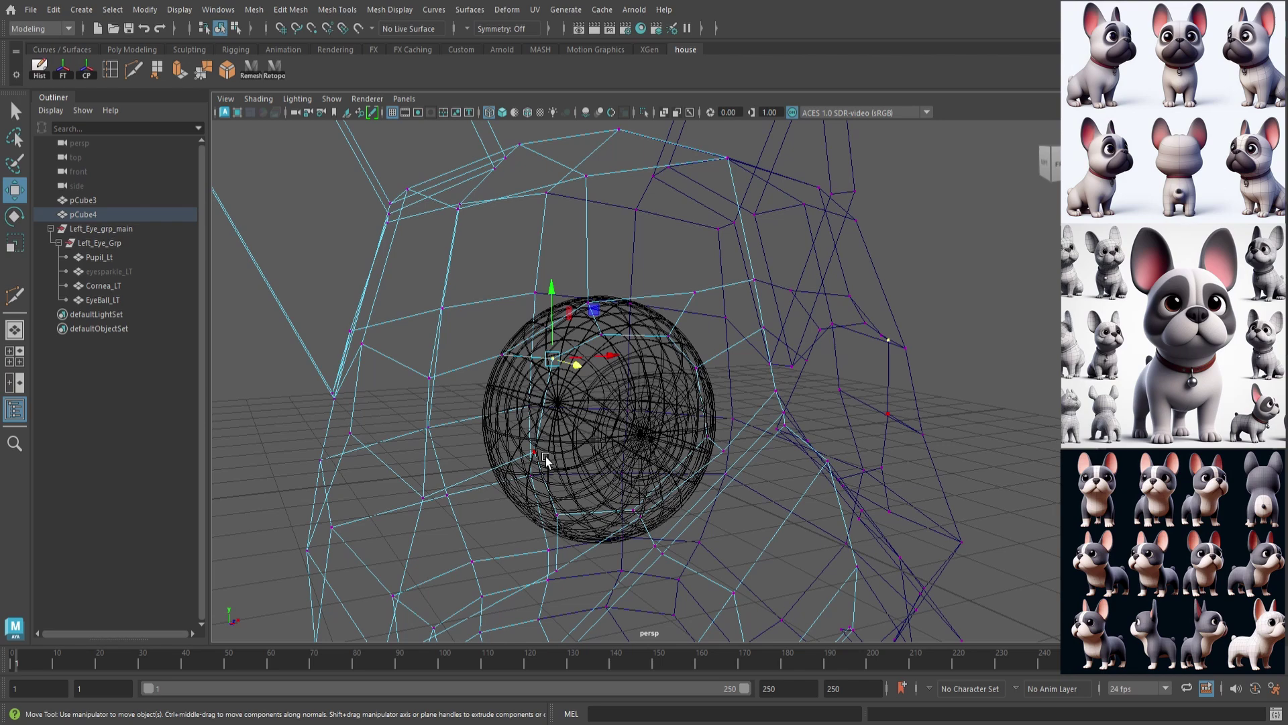
key("5")
mouse_move(599, 474)
left_mouse_down("alt")
mouse_move(596, 440)
mouse_move(765, 369)
mouse_move(718, 425)
mouse_move(753, 419)
mouse_move(793, 440)
left_mouse_up("alt")
key("4")
key("5")
mouse_move(711, 422)
left_mouse_down("alt")
mouse_move(763, 457)
mouse_move(746, 424)
mouse_move(623, 508)
mouse_move(658, 495)
left_mouse_up("alt")
key("3")
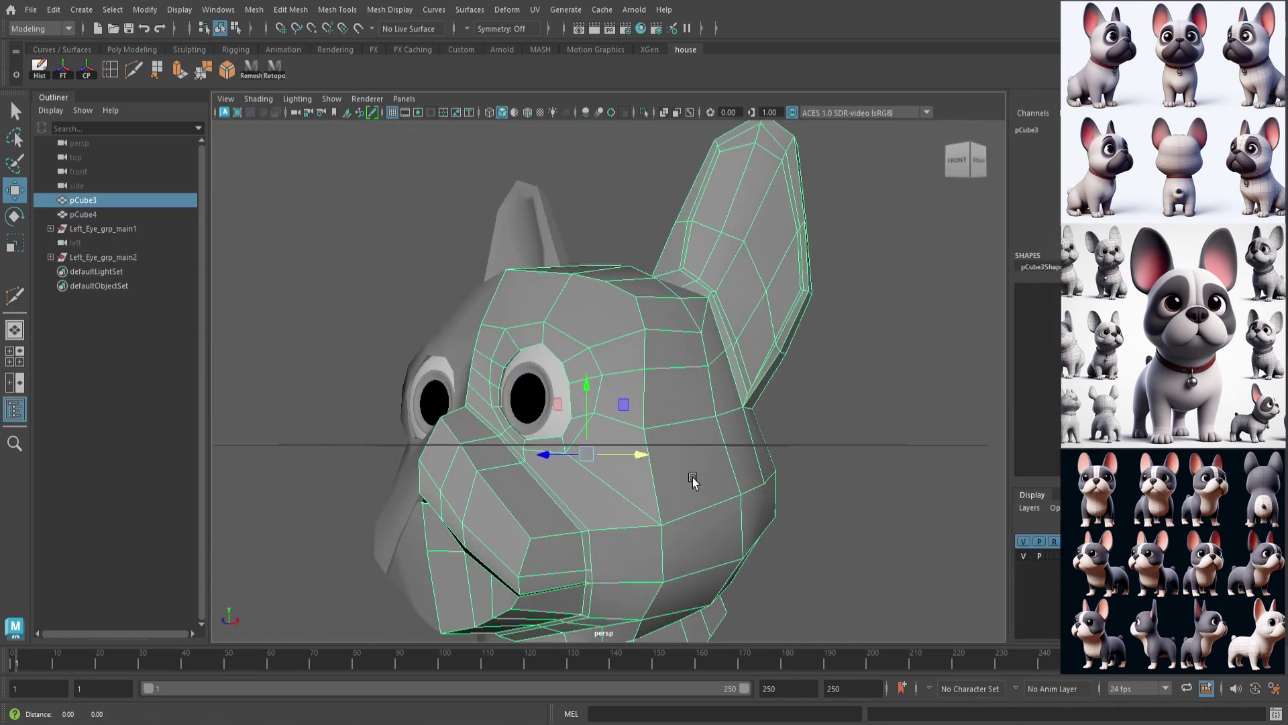
Cut a connecting edge down the side of the head below the ear with Multi-Cut
left_click_drag(690, 477, 644, 373, "alt")
key("ctrl+shift+x")
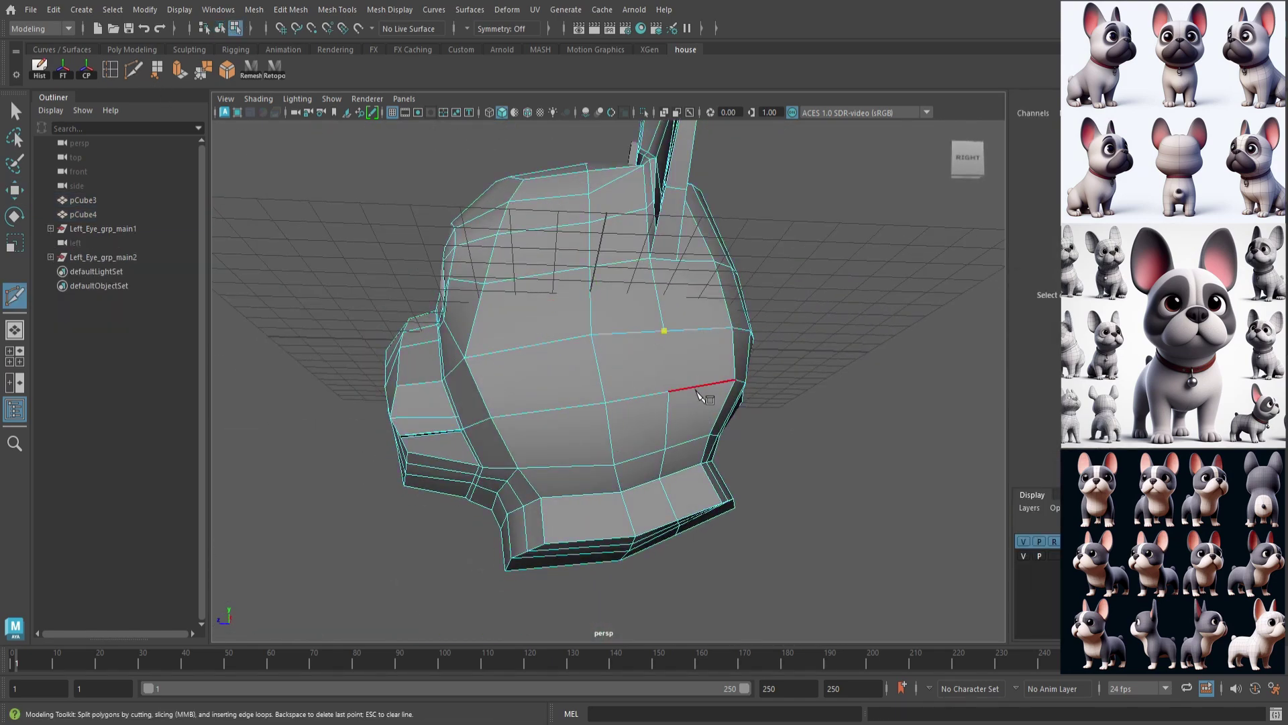
left_click_drag(705, 410, 772, 453, "alt")
Cut a new edge from the top of the forehead down to the upper rim of the eye opening
middle_click_drag(710, 340, 691, 483, "alt")
left_click_drag(687, 486, 728, 490, "alt")
middle_click_drag(728, 489, 762, 486, "alt")
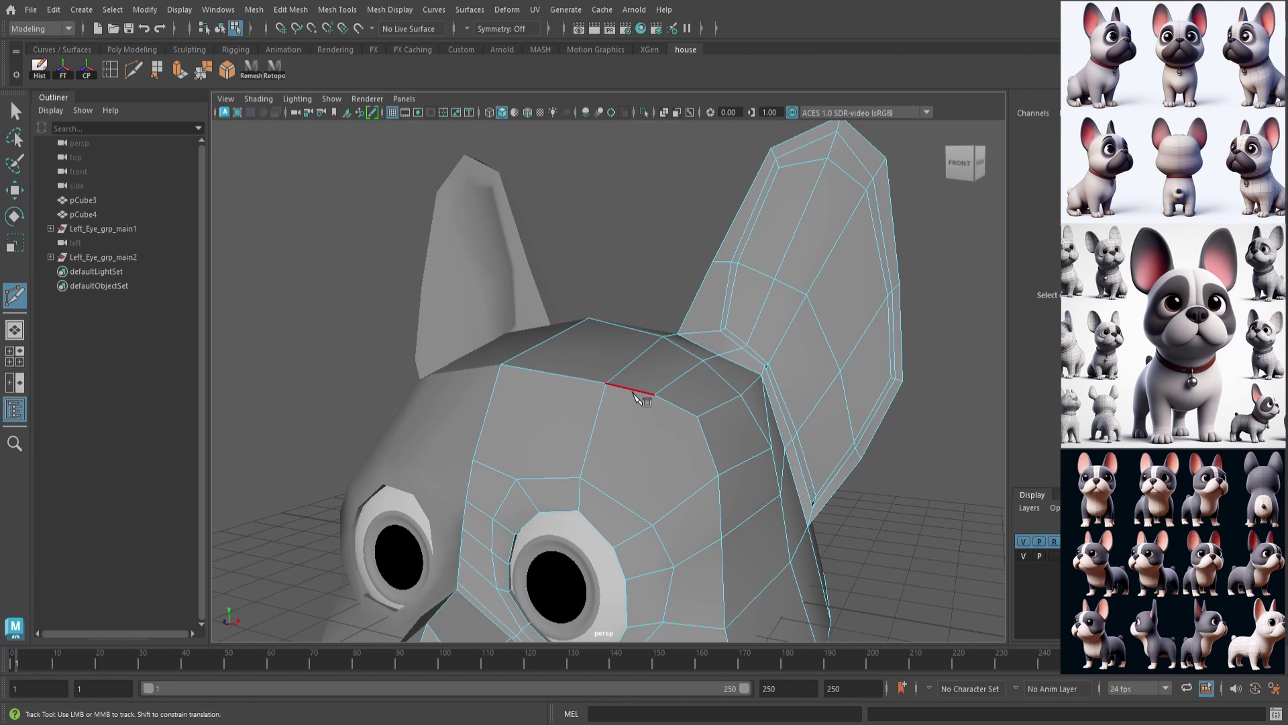
left_click(641, 395)
left_click_drag(619, 495, 637, 475, "alt")
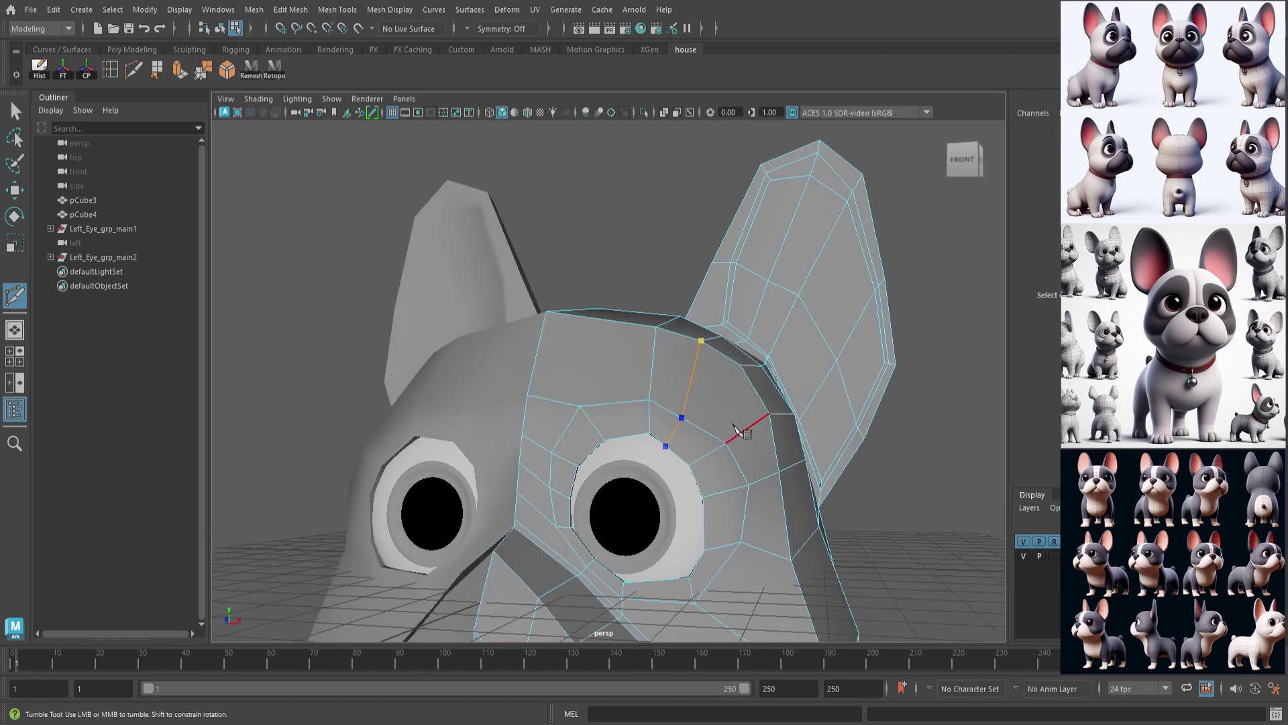
right_click(735, 427)
Cut another edge beside the outer rim of the eye opening and leave the Multi-Cut tool
left_click_drag(736, 427, 707, 480, "alt")
left_click(710, 483)
left_click_drag(716, 543, 516, 322, "alt")
left_click(22, 114)
scroll(771, 383, "down", 5)
left_click_drag(798, 373, 759, 385, "alt")
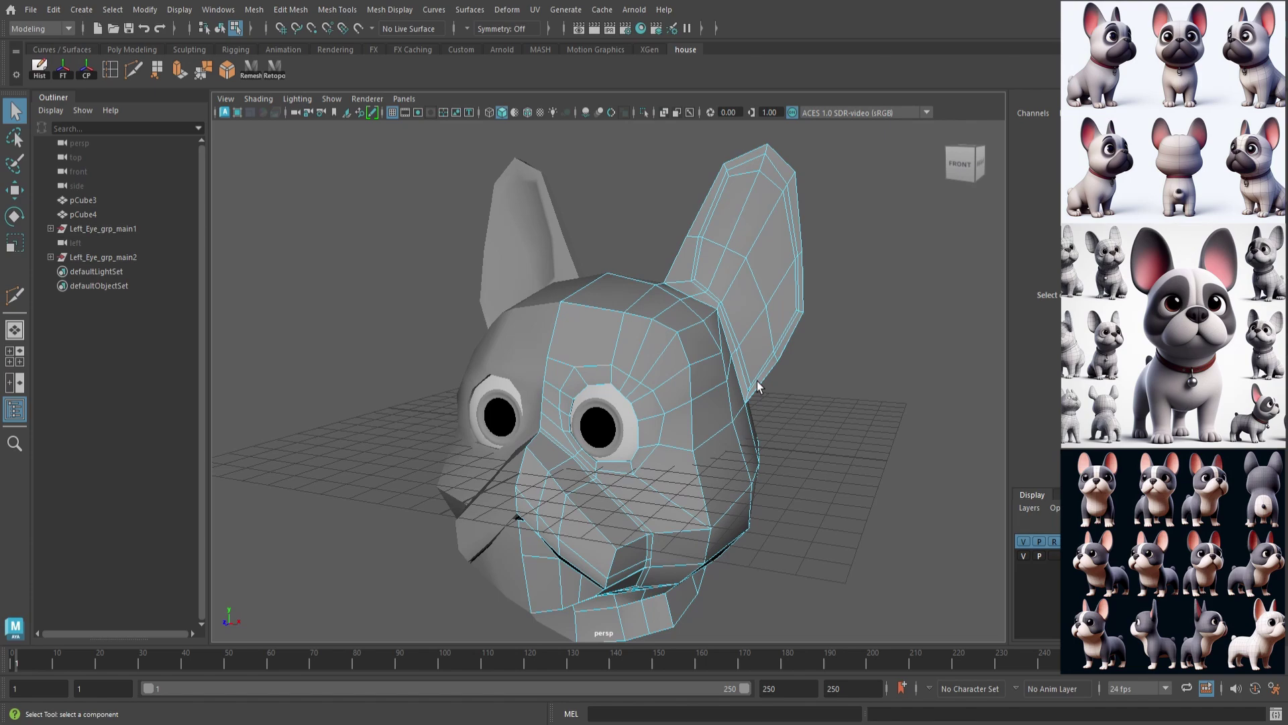
Return the head to object mode and examine the eye area with smooth preview on and off
right_click_drag(759, 387, 800, 356)
mouse_move(757, 437)
left_mouse_down("alt")
mouse_move(747, 449)
mouse_move(771, 397)
mouse_move(751, 437)
mouse_move(814, 416)
mouse_move(768, 457)
left_mouse_up("alt")
scroll(751, 438, "up", 6)
scroll(814, 417, "down", 5)
key("3")
scroll(758, 444, "up", 4)
key("1")
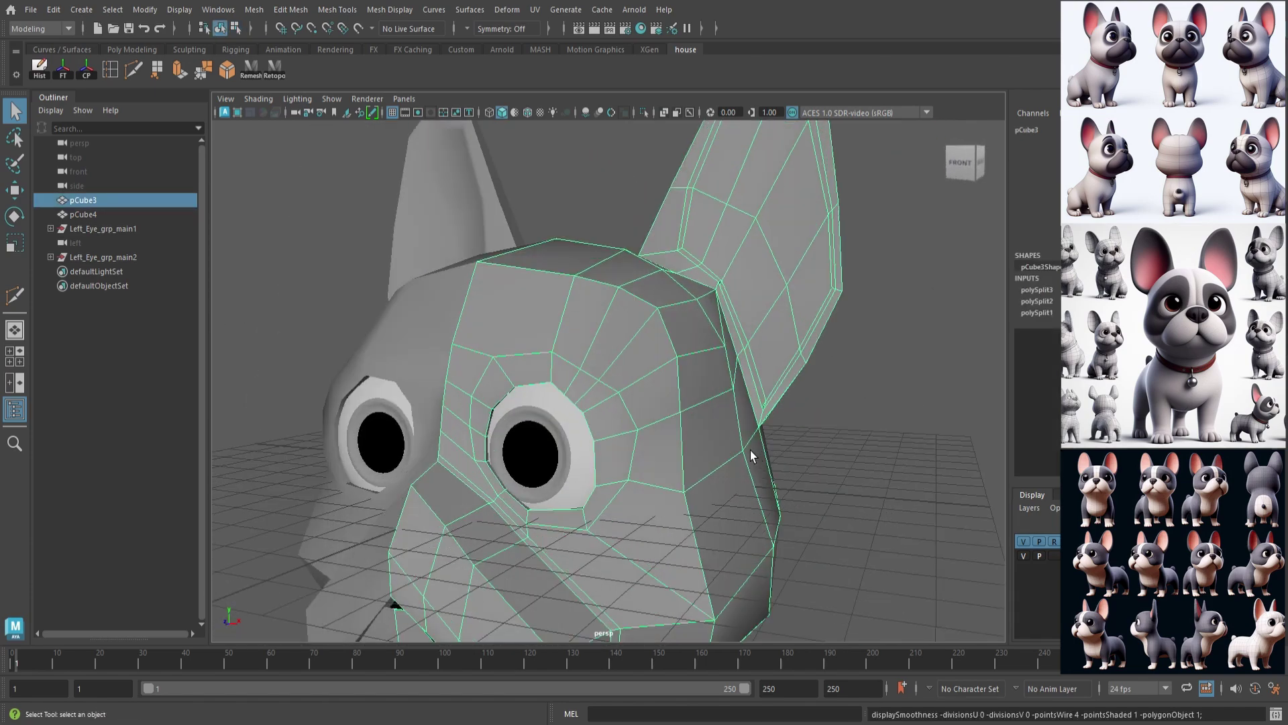
scroll(710, 445, "up", 3)
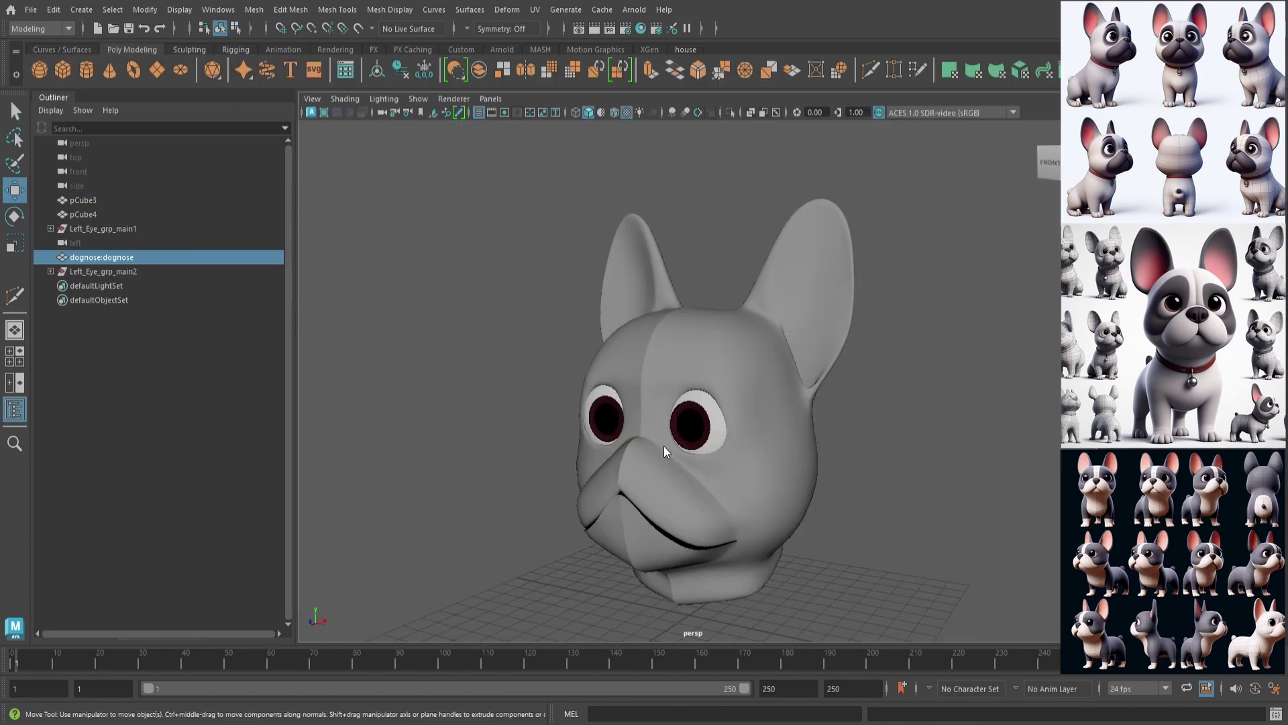
Examine the smoothed head with its ears, eyes and muzzle from the front and the side
scroll(769, 462, "up", 2)
scroll(769, 462, "down", 2)
left_click_drag(769, 462, 741, 474, "alt")
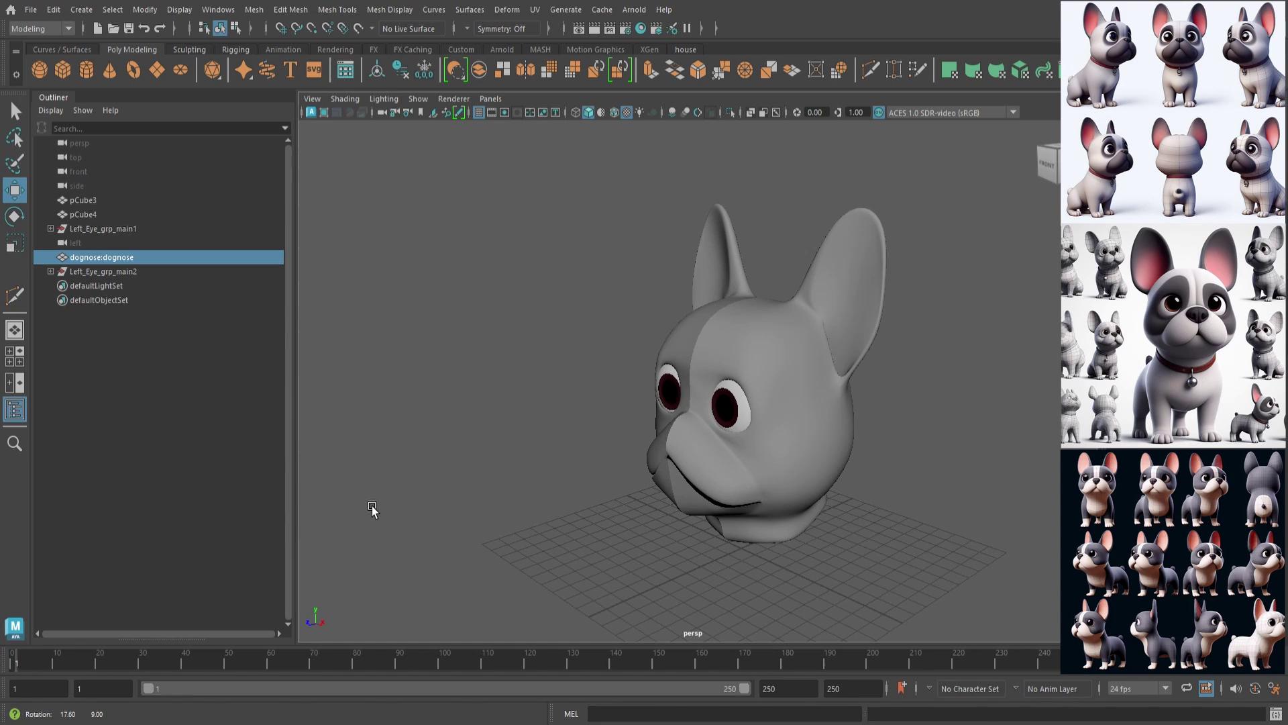
middle_click_drag(371, 509, 524, 499, "alt")
left_click_drag(408, 539, 490, 530)
left_click_drag(810, 411, 807, 412)
middle_click_drag(806, 412, 685, 440, "alt")
scroll(785, 443, "up", 3)
left_click_drag(684, 440, 746, 483, "alt")
Select the nose mesh and move it forward onto the front of the muzzle
left_click(1013, 482)
scroll(817, 480, "down", 5)
scroll(844, 502, "up", 4)
left_click(777, 454)
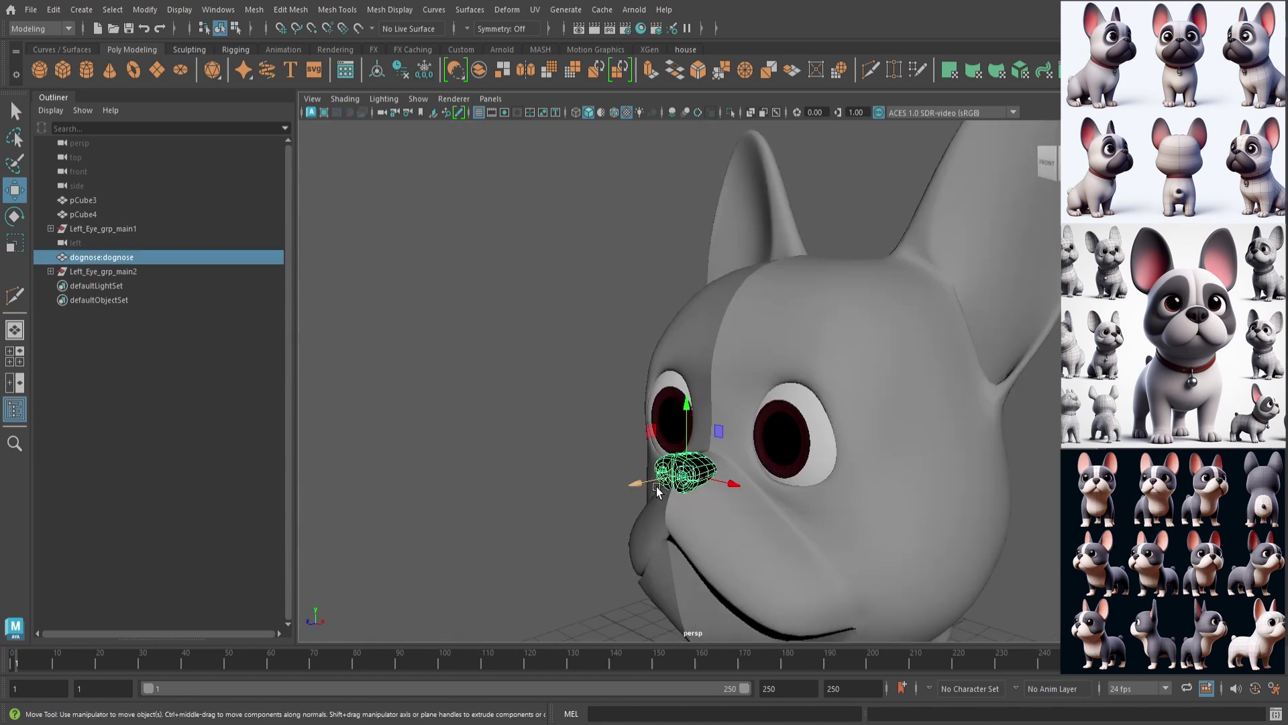
left_click_drag(657, 485, 649, 485)
mouse_move(740, 491)
left_mouse_down("alt")
mouse_move(670, 481)
mouse_move(762, 490)
left_mouse_up("alt")
Select the head half with the modelled mesh lines and turn off its smooth preview
left_click(838, 438)
key("1")
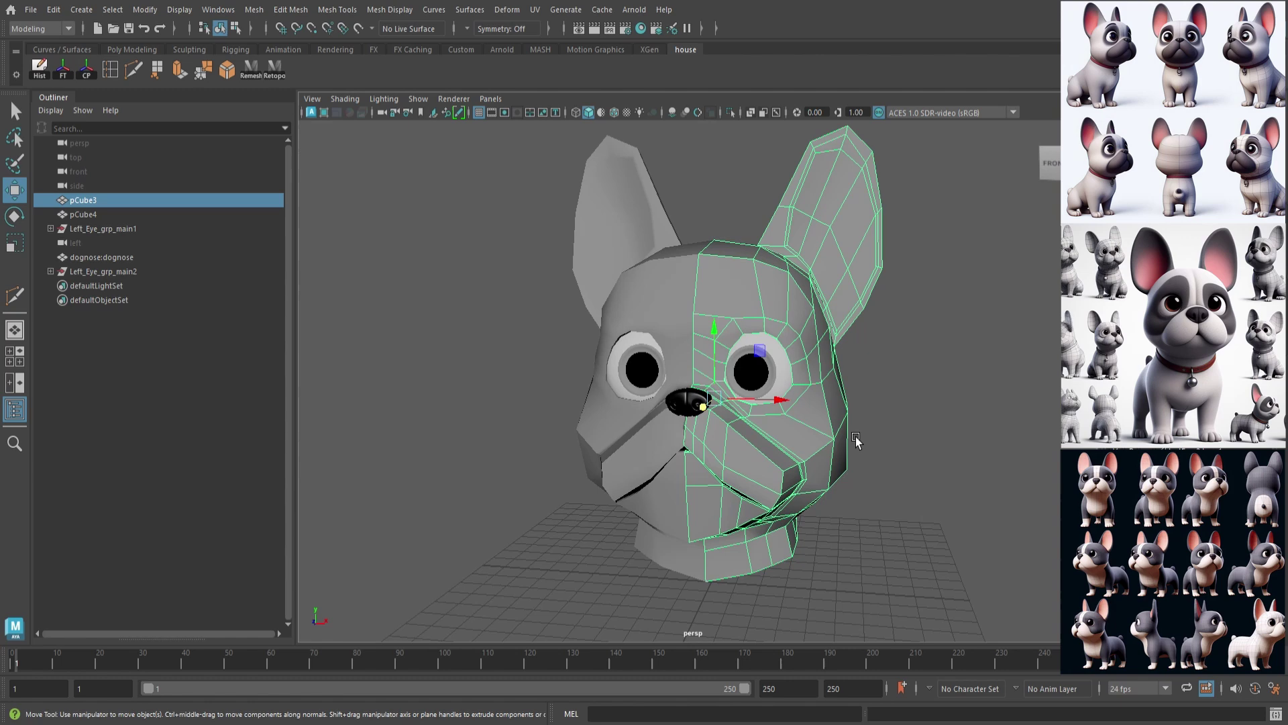
scroll(855, 440, "up", 4)
left_click(156, 71)
scroll(834, 472, "up", 2)
scroll(872, 483, "up", 4)
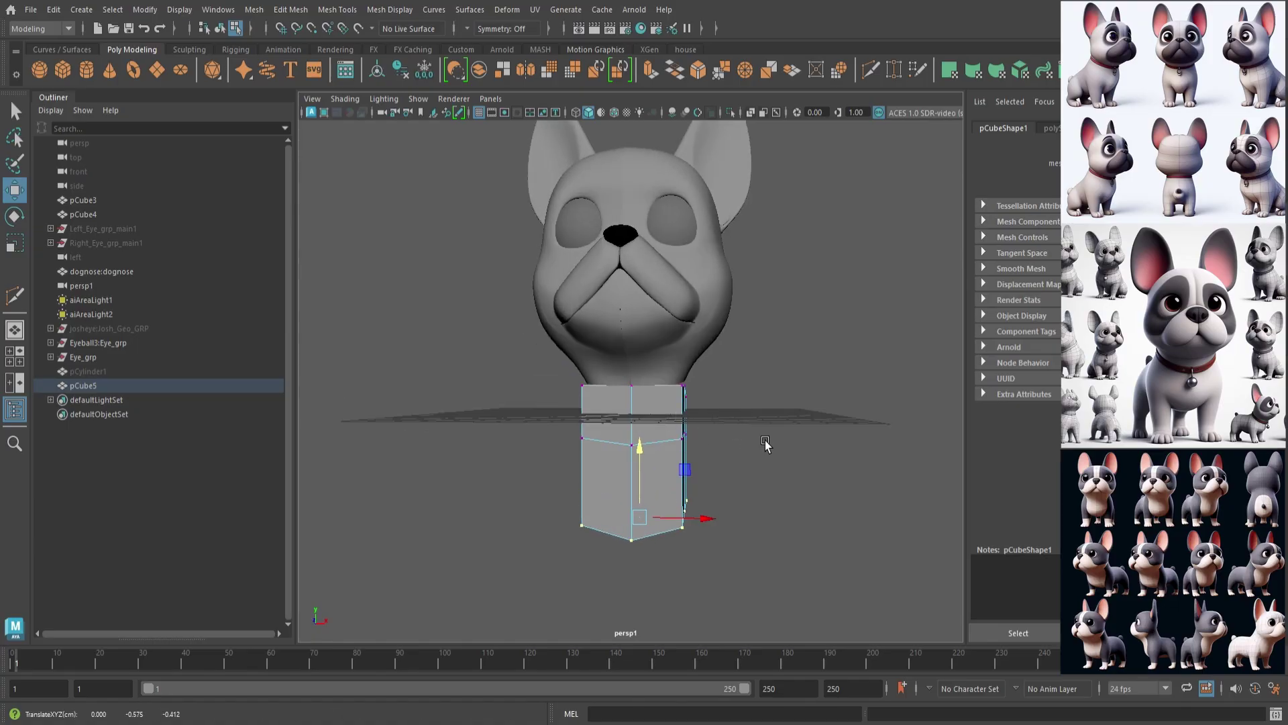
Scale the middle ring of vertices on the body block wider and select its bottom row
mouse_move(766, 445)
left_mouse_down("alt")
mouse_move(782, 440)
mouse_move(742, 448)
left_mouse_up("alt")
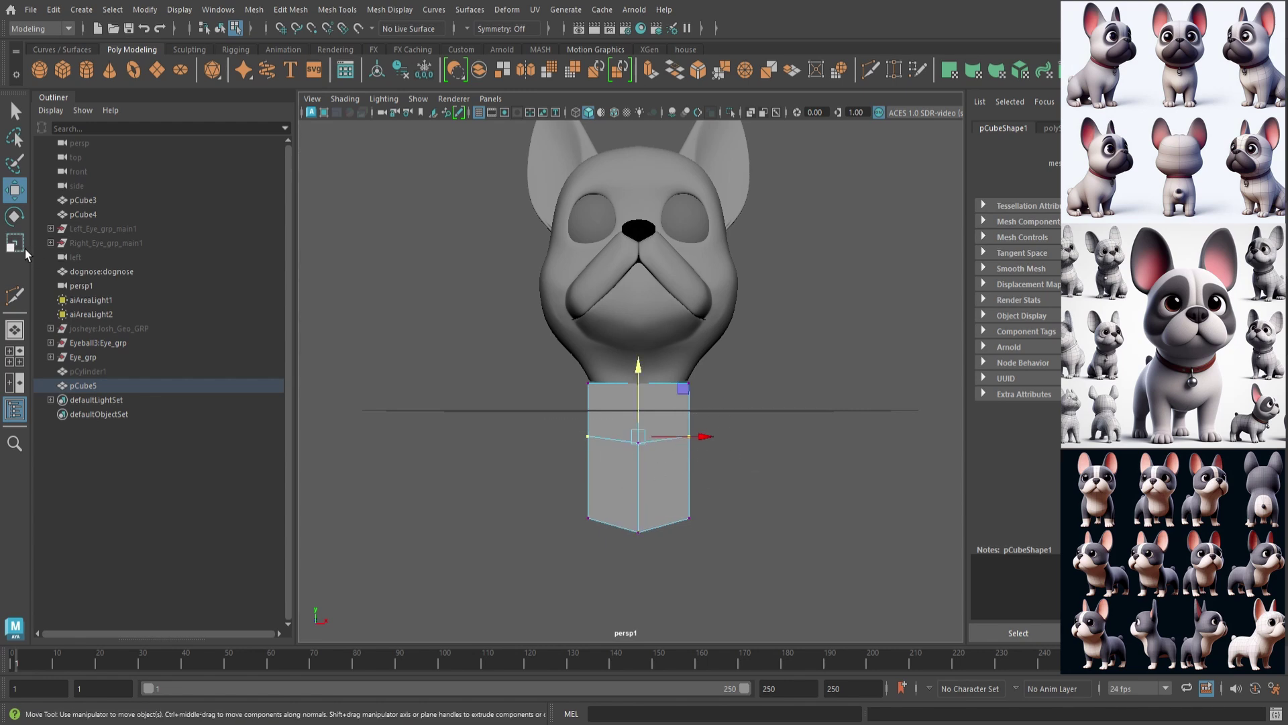
left_click_drag(721, 448, 742, 469, "alt")
left_click_drag(552, 471, 842, 559)
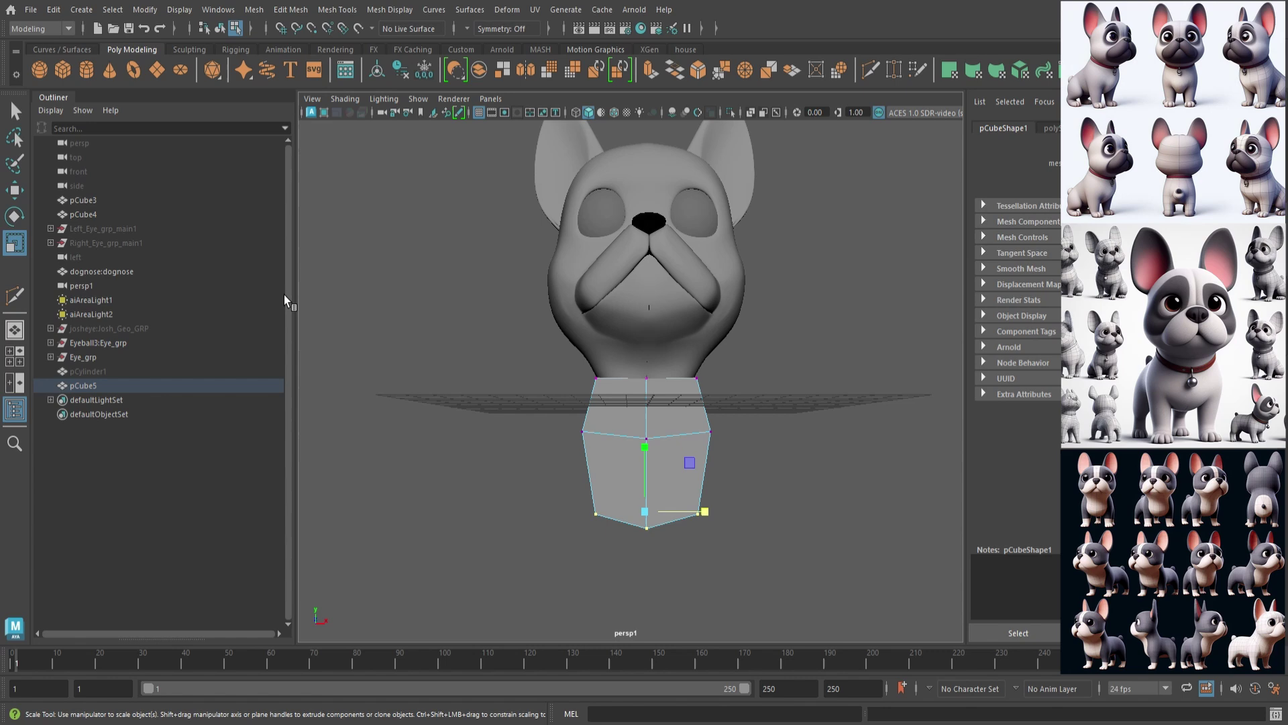
left_click_drag(730, 458, 724, 428, "alt")
left_click(728, 433)
Extrude the rear underside face of the body block and scale it inward as the base of a hind leg
left_click_drag(815, 429, 776, 419, "alt")
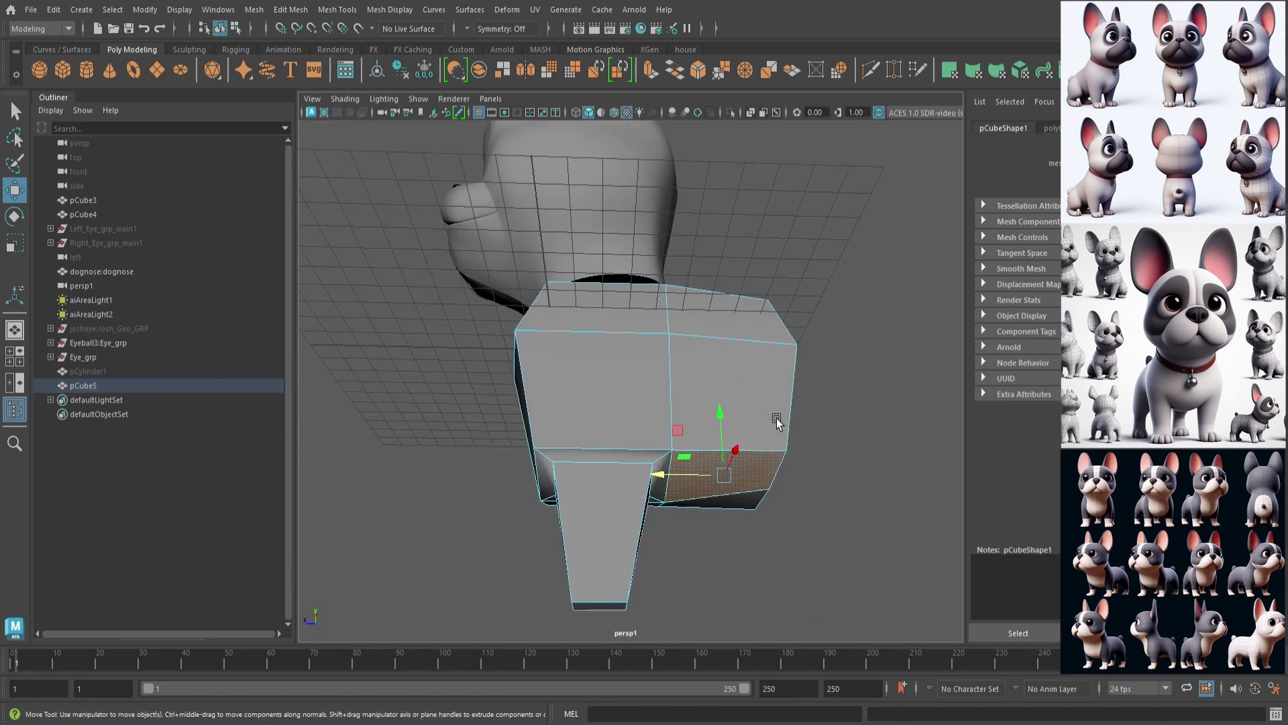
left_click(651, 70)
left_click_drag(772, 469, 793, 483, "alt")
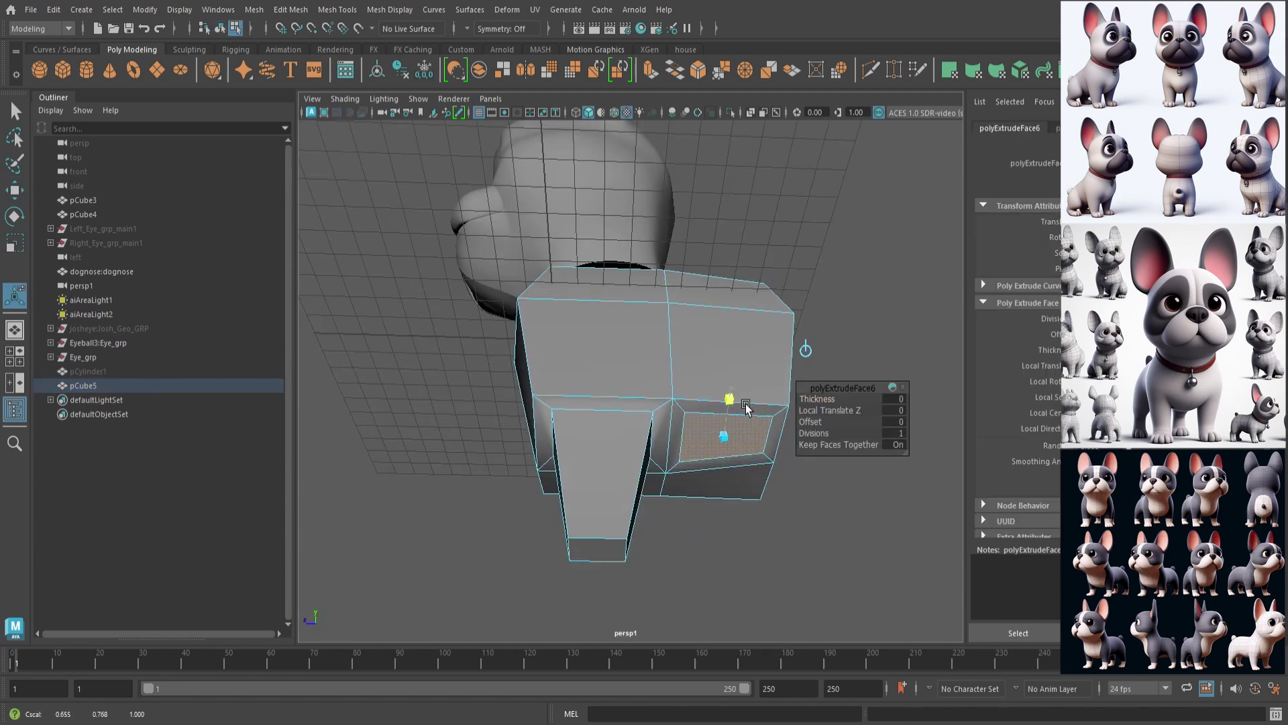
left_click_drag(746, 406, 746, 408)
left_click_drag(746, 410, 731, 443, "alt")
left_click_drag(654, 460, 672, 476)
left_click_drag(672, 475, 671, 500, "alt")
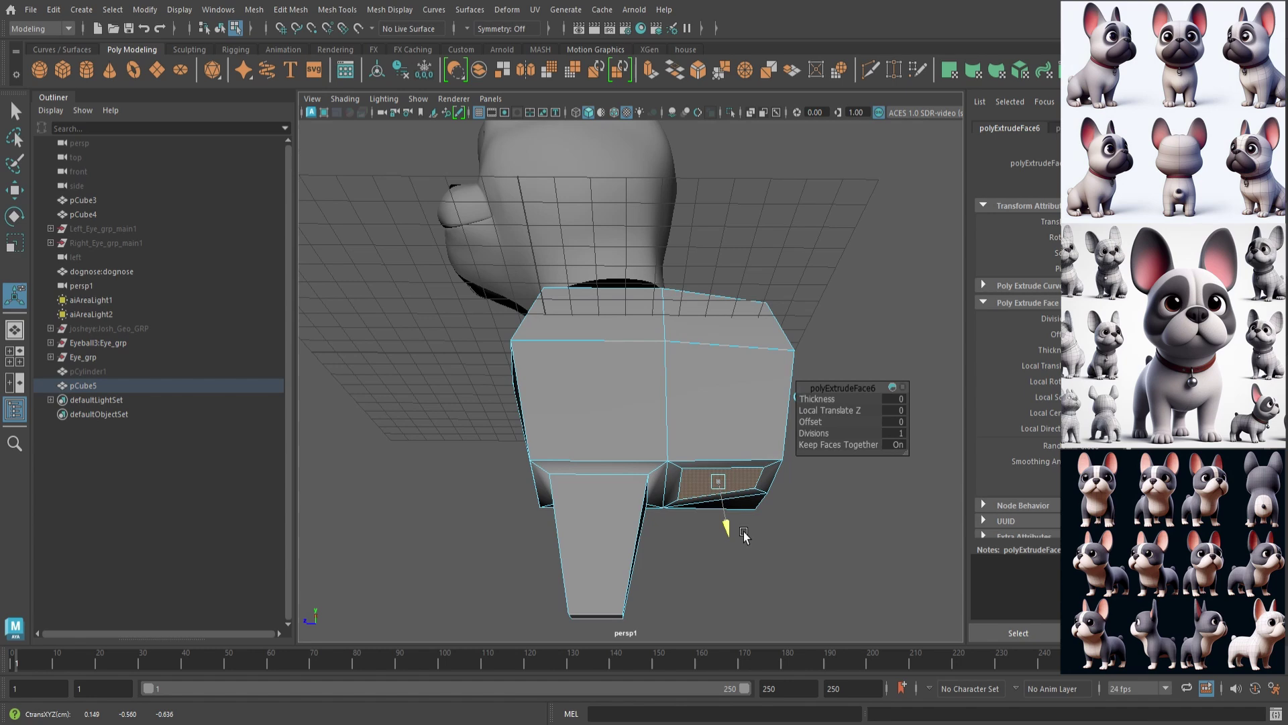
Extrude the inset face downward into a hind leg and taper its lower end
left_click_drag(727, 530, 765, 643)
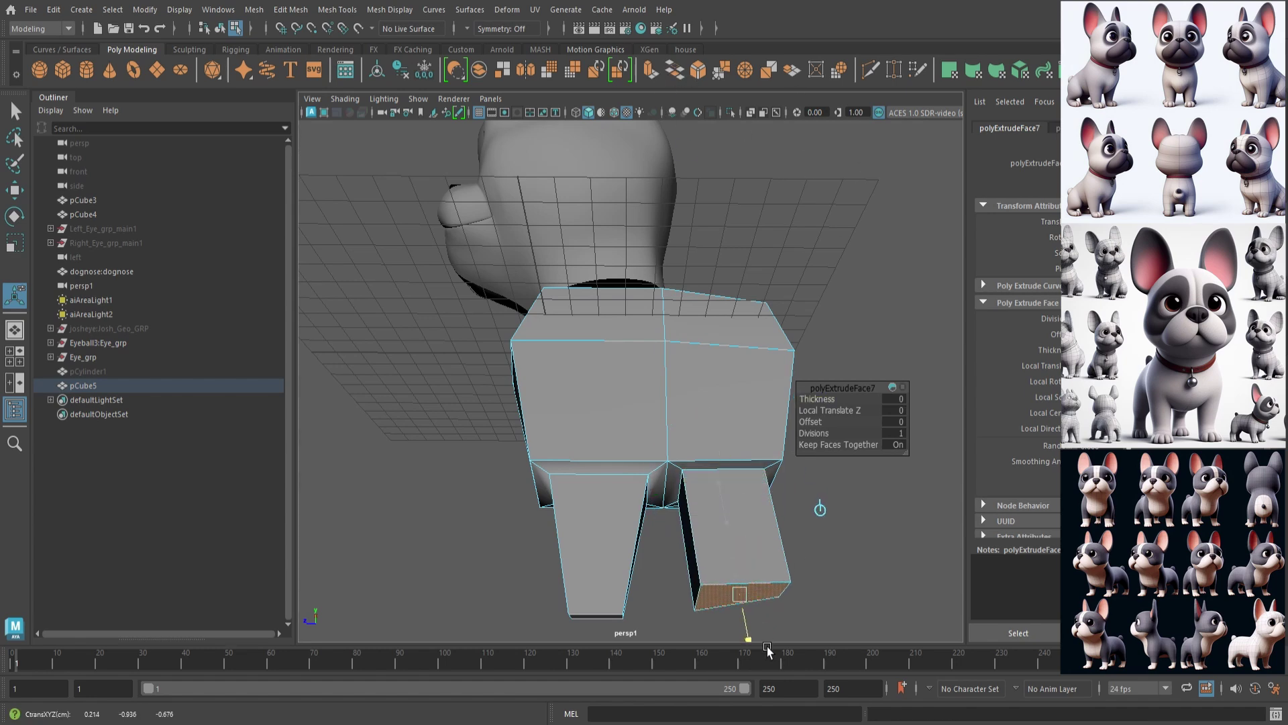
left_click_drag(809, 396, 802, 453, "alt")
left_click_drag(659, 467, 684, 479)
left_click_drag(728, 463, 752, 392, "alt")
left_click_drag(739, 318, 756, 337)
left_click_drag(756, 337, 746, 406, "alt")
left_click_drag(686, 445, 726, 481)
left_click_drag(705, 487, 699, 488)
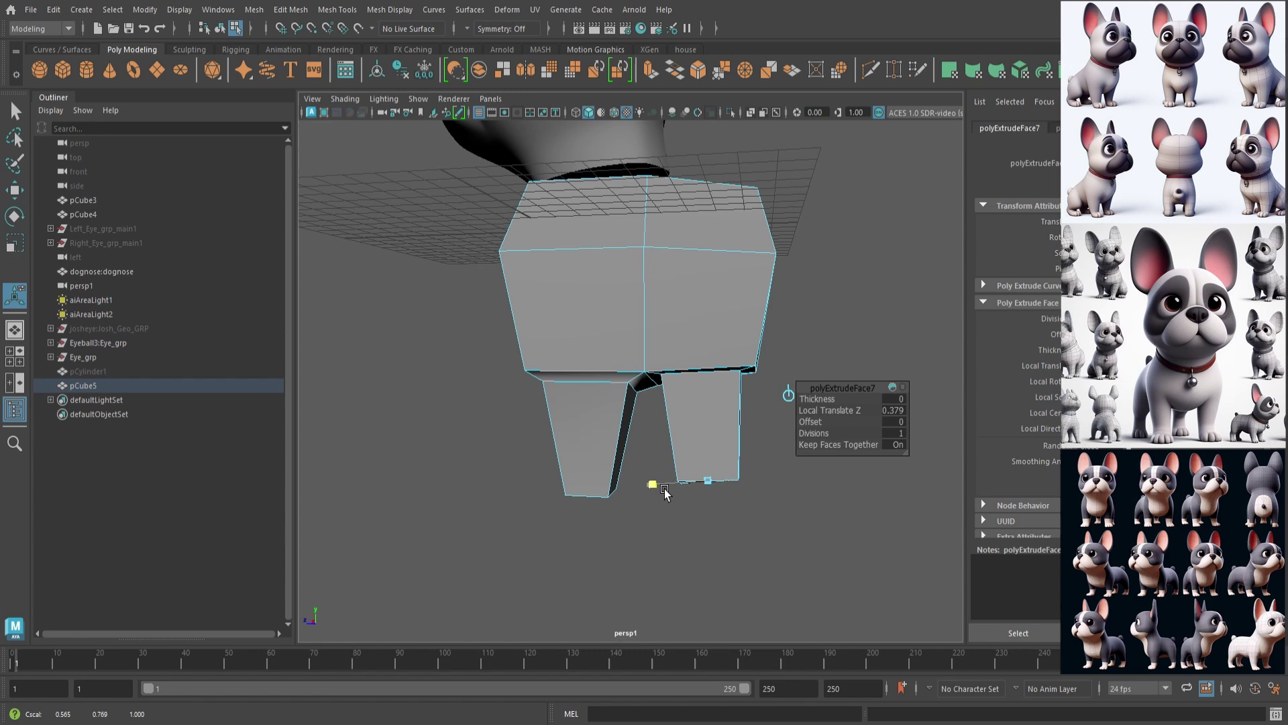
left_click_drag(723, 532, 724, 535)
left_click_drag(724, 534, 695, 511, "alt")
Select the edges at the tops of the legs where they meet the body underside and activate the Move tool
right_click_drag(734, 396, 734, 348)
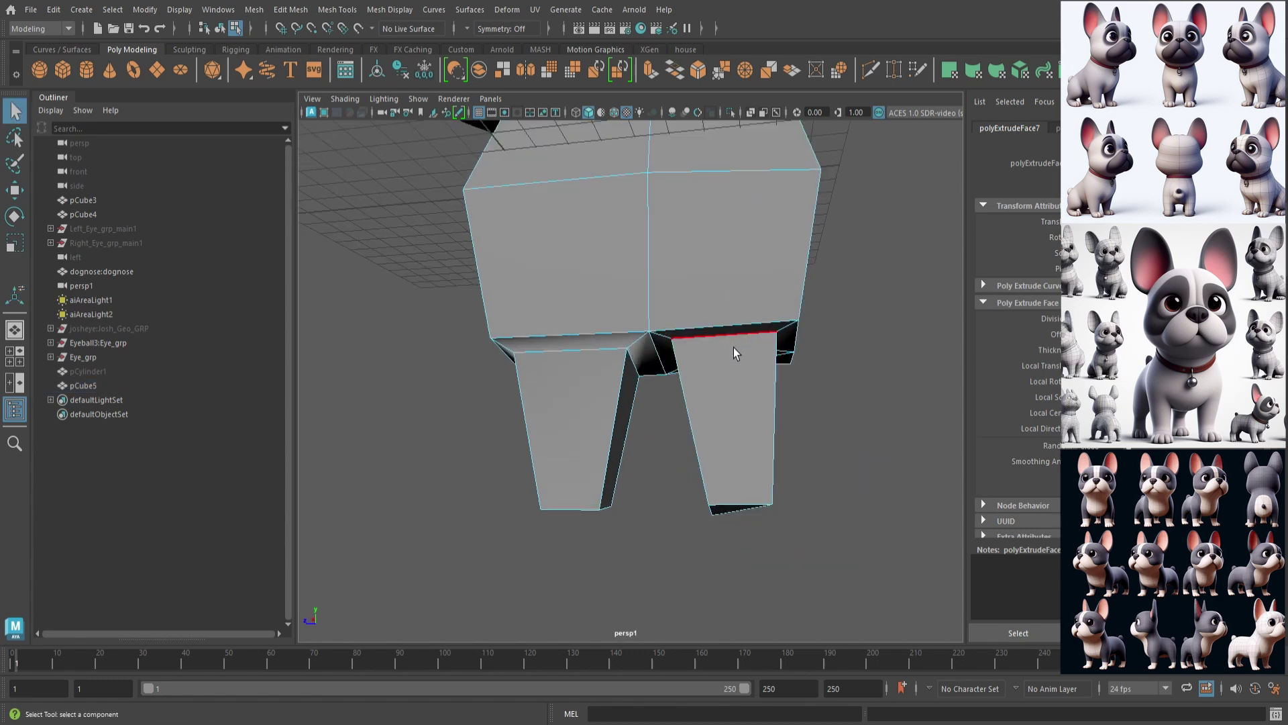
left_click(735, 346)
left_click_drag(770, 353, 806, 357, "alt")
left_click(728, 367, "shift")
left_click_drag(728, 367, 736, 330, "alt")
left_click(689, 338, "shift")
left_click(509, 354, "shift")
key("w")
left_click_drag(735, 330, 748, 437, "alt")
scroll(716, 416, "down", 4)
scroll(748, 436, "up", 3)
scroll(747, 433, "down", 2)
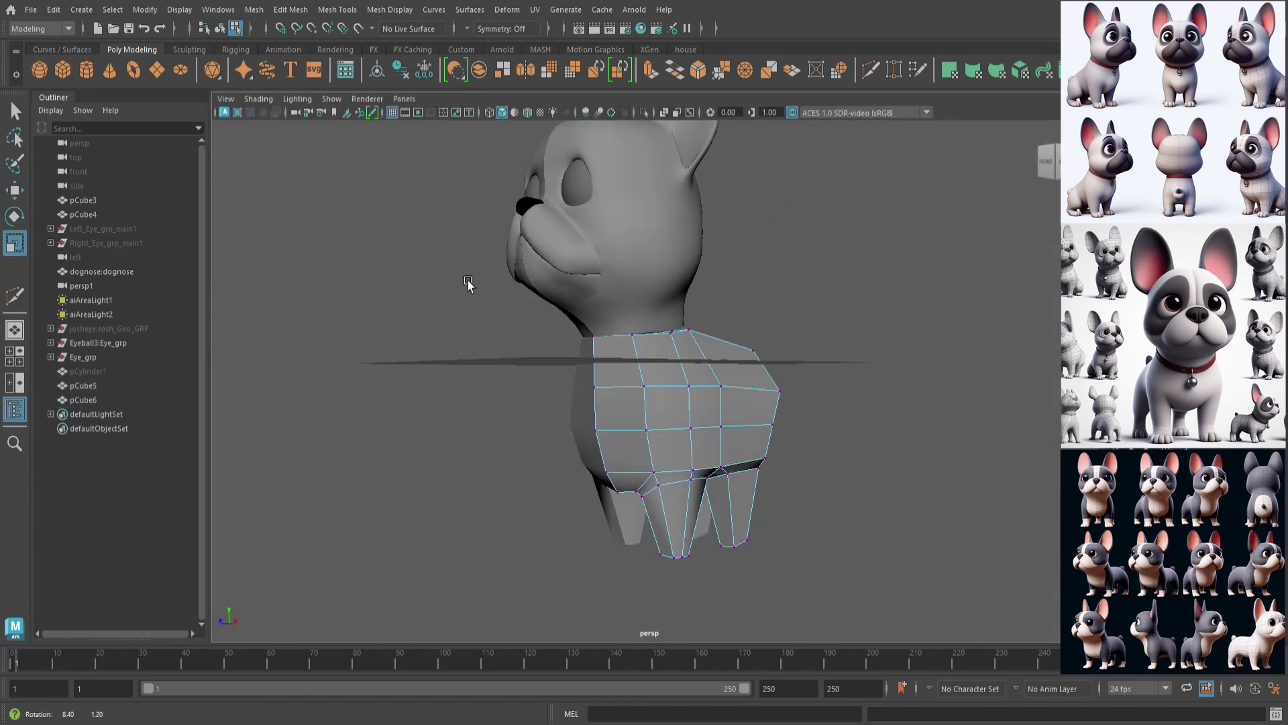
Extrude the bottom faces of the front leg downward into a short ankle section
left_click_drag(437, 260, 689, 360, "alt")
key("F8")
right_click_drag(688, 357, 687, 416)
left_click(683, 482)
left_click(710, 486, "shift")
left_click_drag(722, 494, 736, 475, "alt")
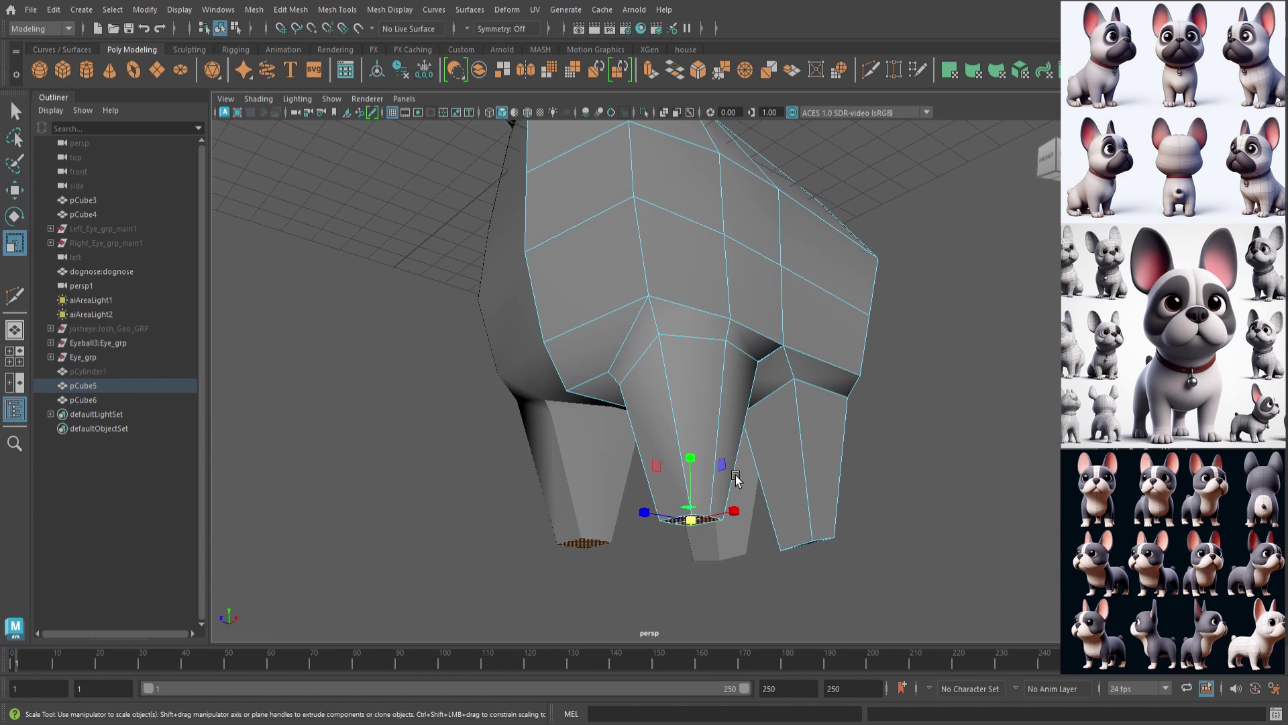
key("ctrl+e")
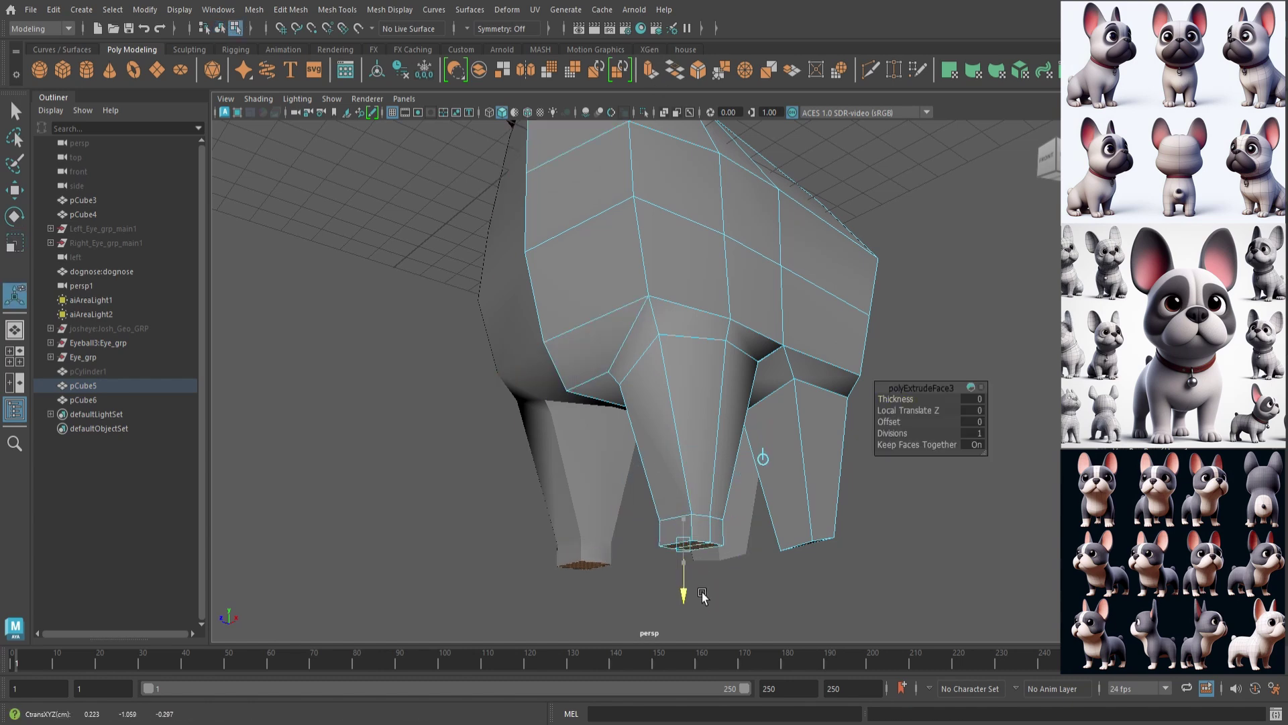
left_click_drag(702, 593, 714, 540, "alt")
left_click(751, 574)
Extrude the front faces of the ankle section forward into a foot and adjust the foot's shape
left_click(680, 503)
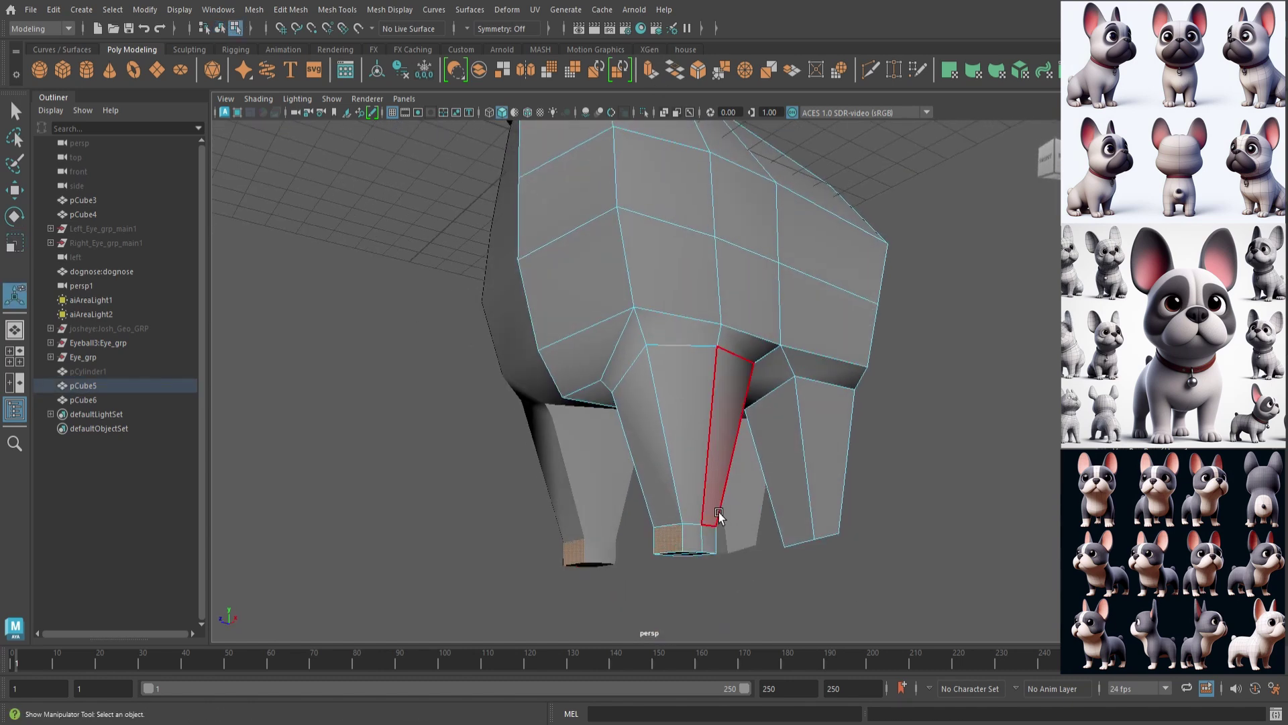
key("ctrl+e")
left_click_drag(628, 535, 608, 537)
left_click_drag(608, 538, 752, 571, "alt")
left_click_drag(703, 594, 783, 600)
left_click_drag(892, 535, 813, 536, "alt")
scroll(789, 571, "down", 5)
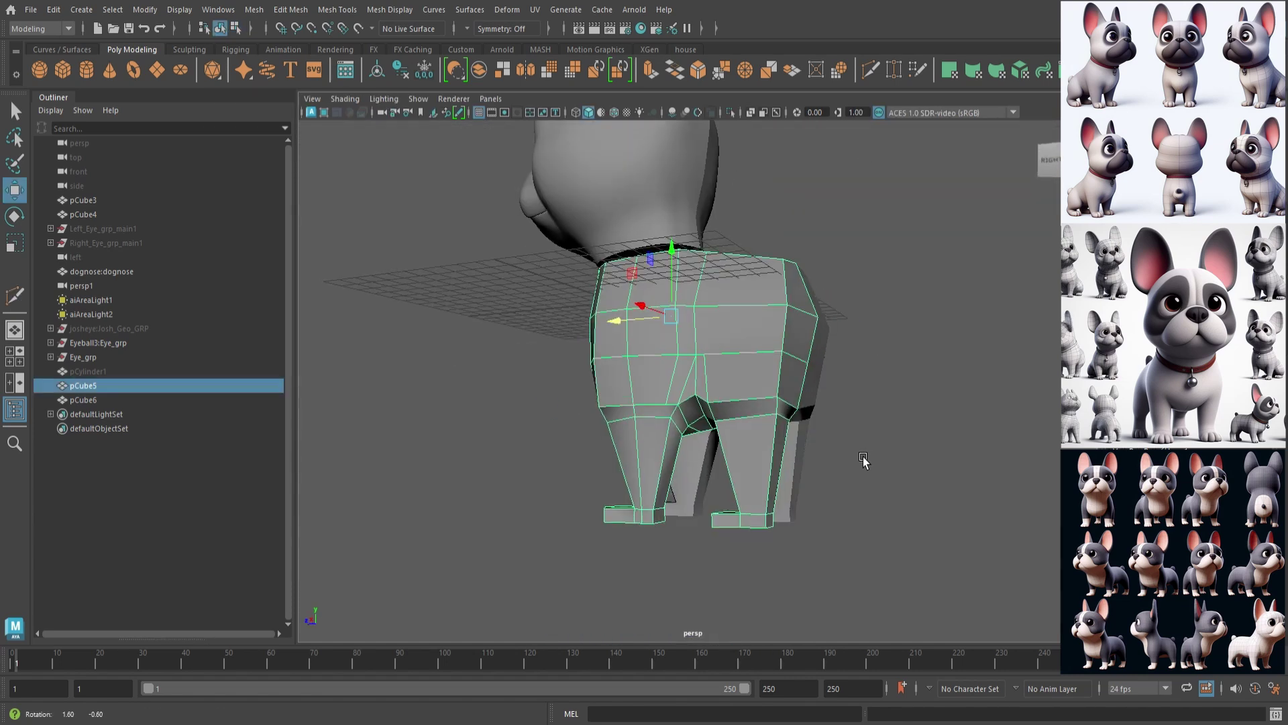
Cut a new vertical edge with Multi-Cut up the back of the front leg from the heel
scroll(726, 455, "up", 6)
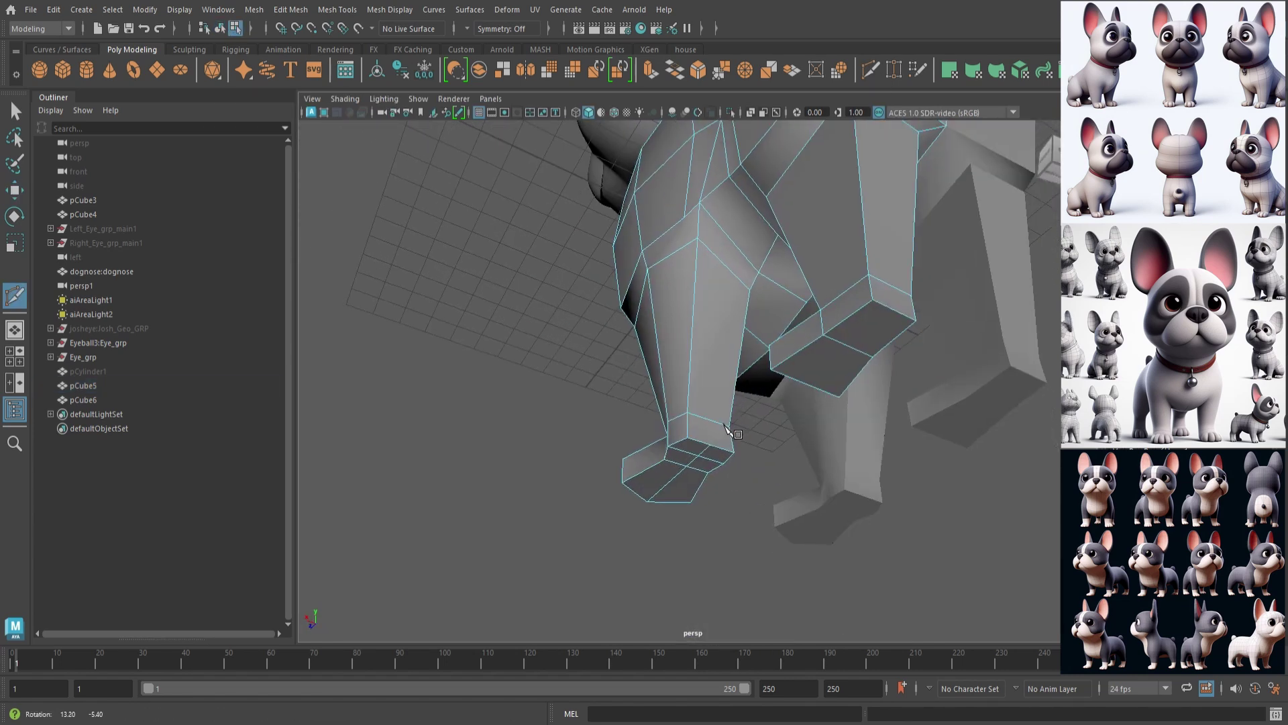
scroll(684, 458, "up", 3)
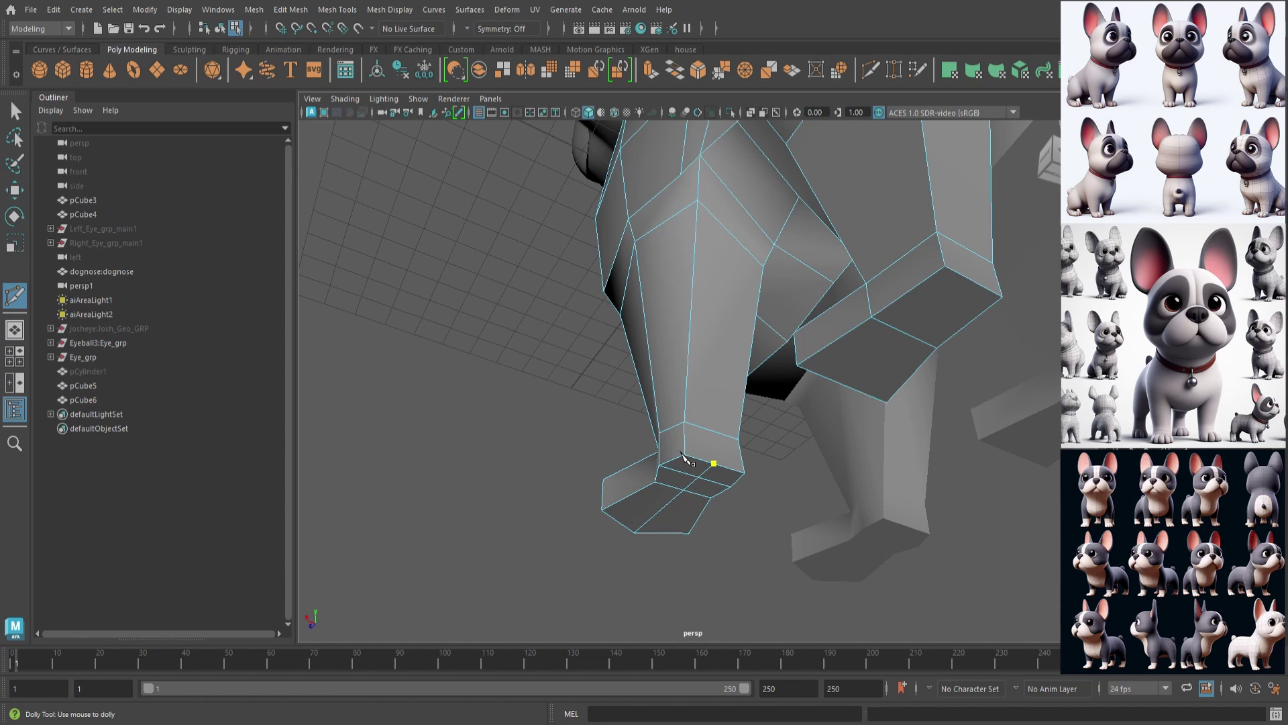
left_click_drag(726, 434, 716, 263, "alt")
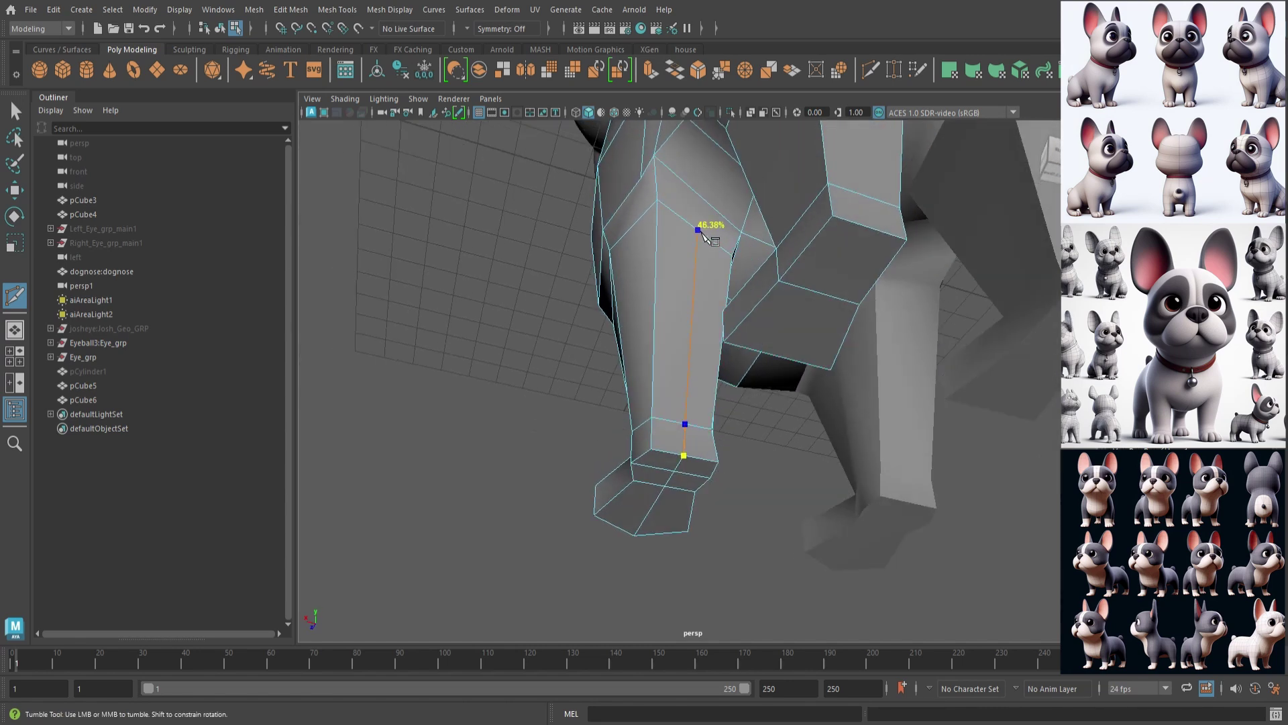
left_click(713, 205)
left_click_drag(712, 205, 736, 346, "alt")
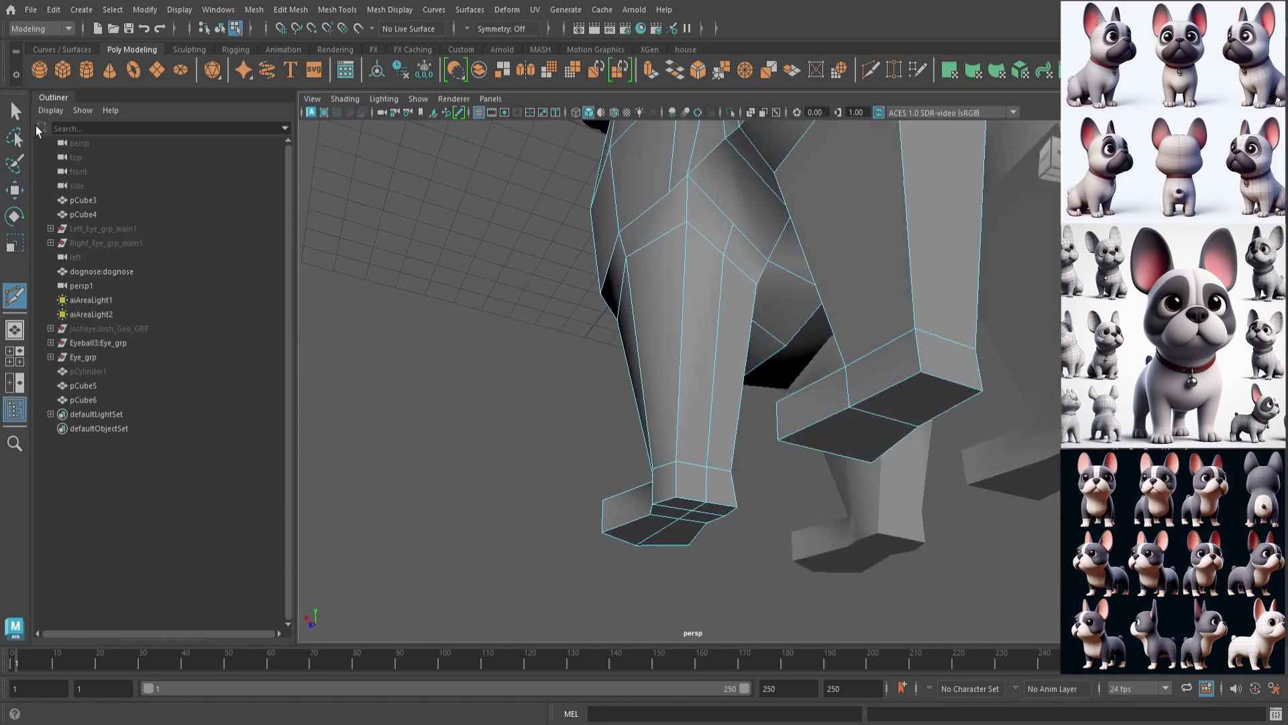
Move the new edges on the back of the front leg backward to round it and preview the body smoothed
left_click(709, 485)
left_click(717, 457, "shift")
left_click_drag(718, 457, 461, 481, "alt")
left_click(14, 190)
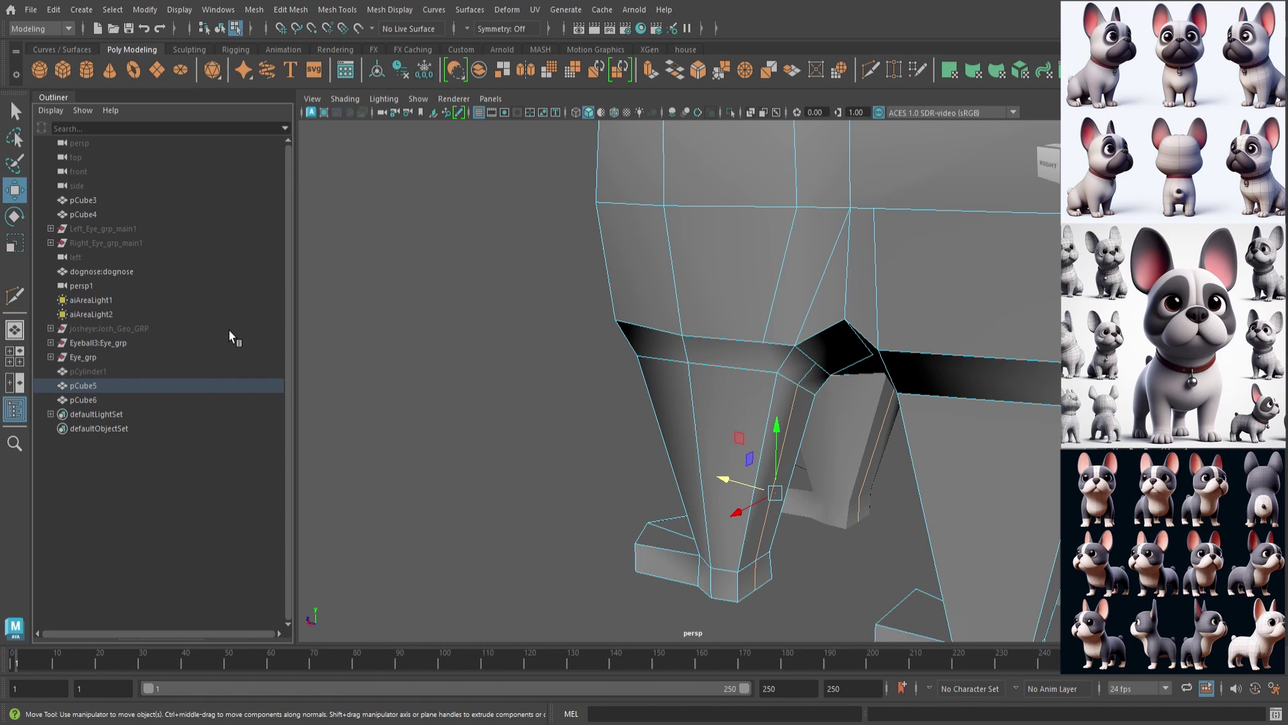
left_click_drag(738, 488, 698, 351)
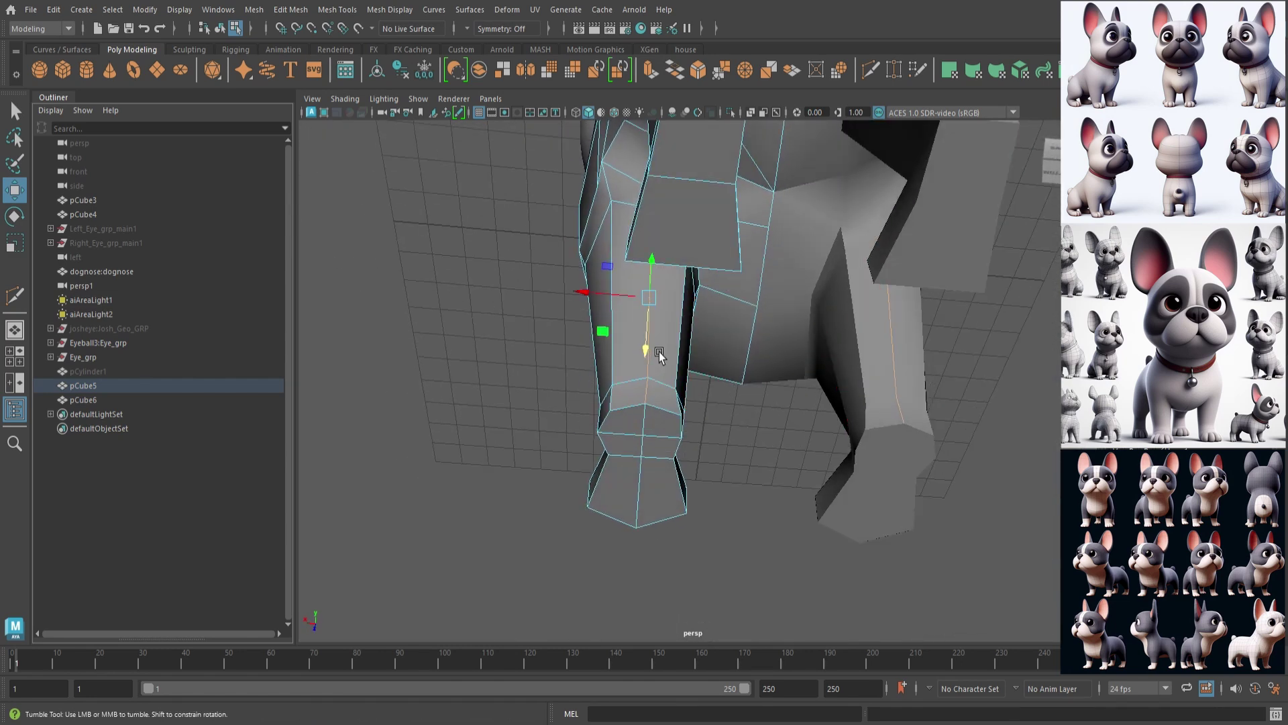
scroll(872, 490, "down", 10)
left_click_drag(871, 494, 805, 489, "alt")
key("3")
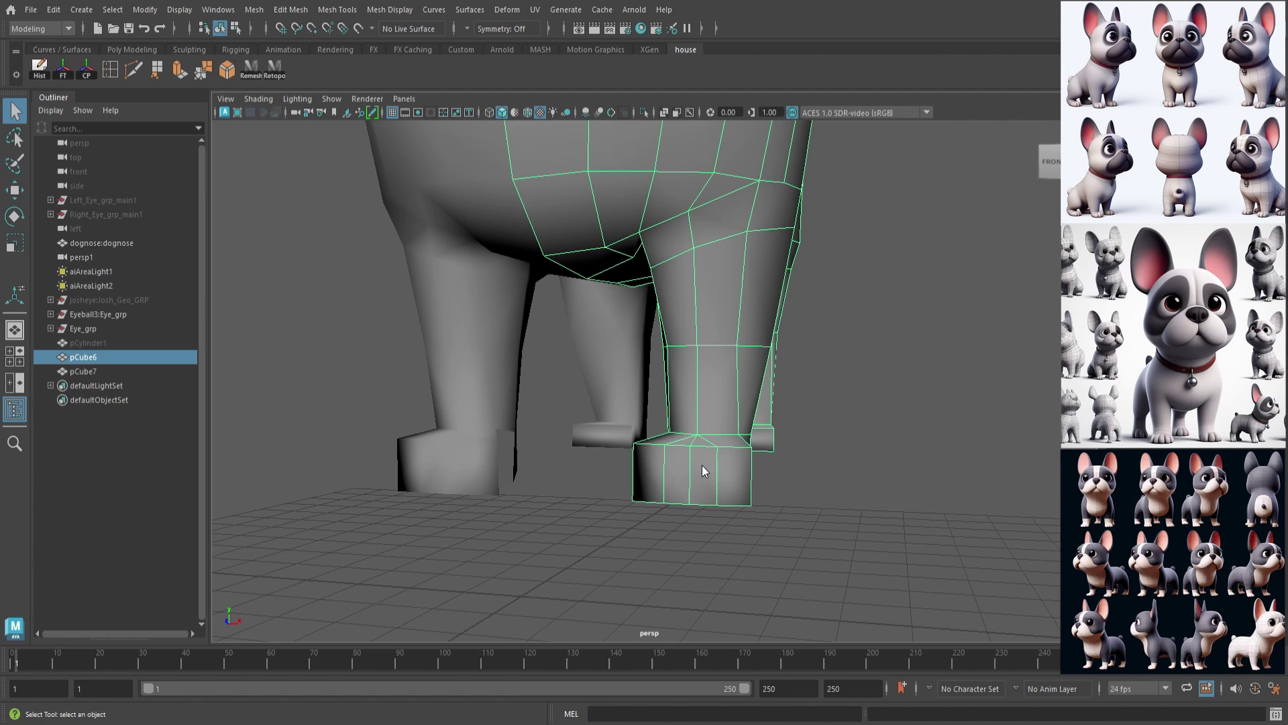
Extrude the two middle front faces of the front foot forward into a central toe
left_click(707, 477)
left_click(680, 475, "shift")
key("ctrl+e")
left_click_drag(837, 456, 718, 480, "alt")
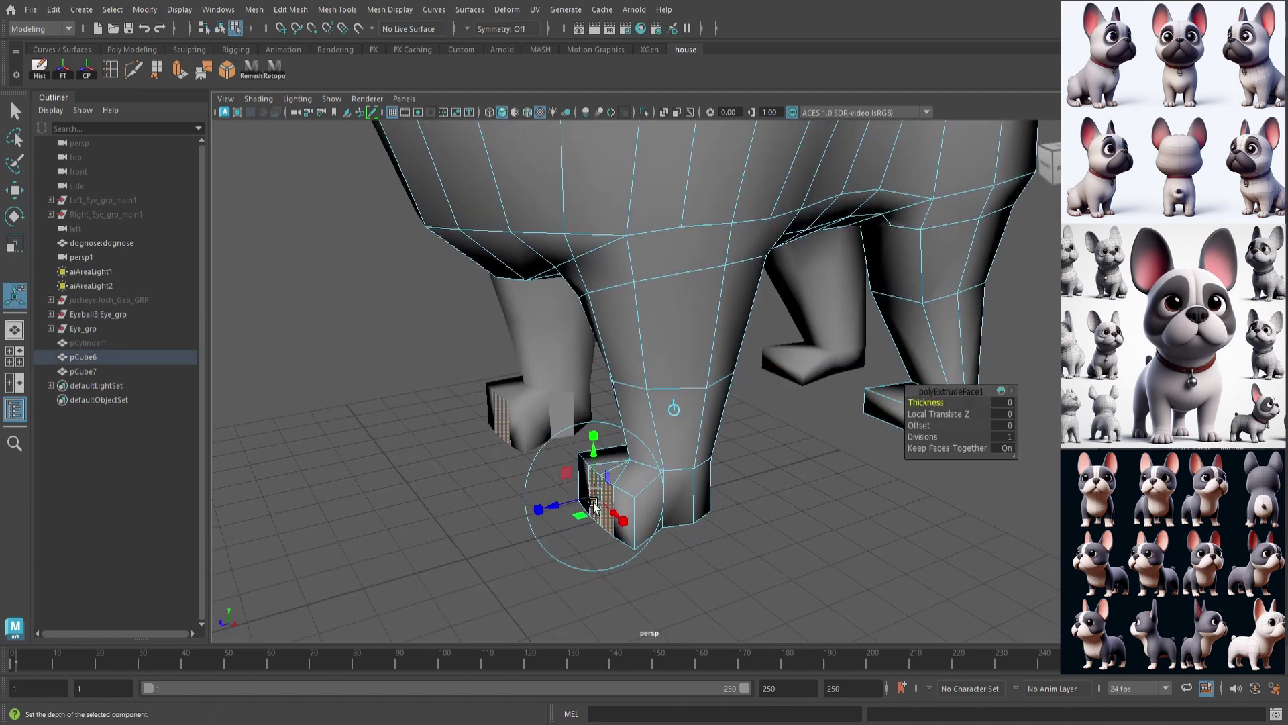
left_click_drag(562, 512, 572, 462)
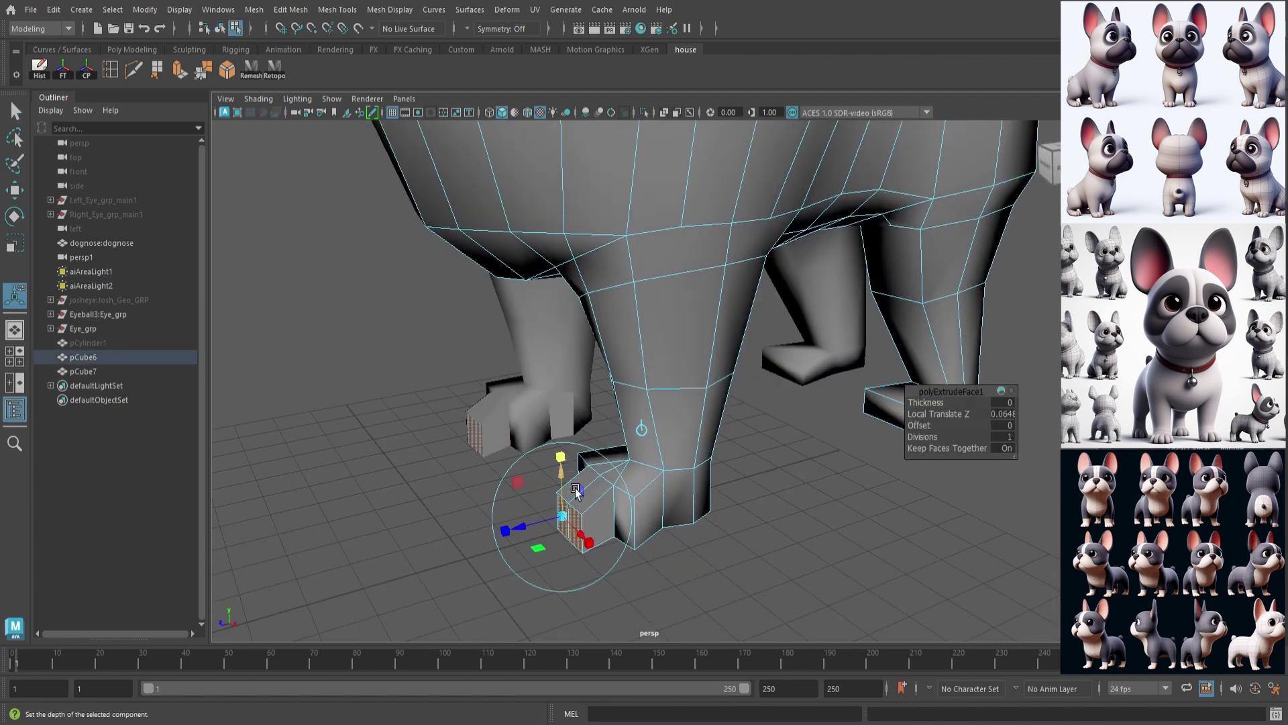
left_click_drag(724, 493, 808, 492, "alt")
left_click(867, 511)
Extrude the faces on either side of the central toe into outer toes and return to object mode
left_click(753, 487)
left_click(675, 497, "shift")
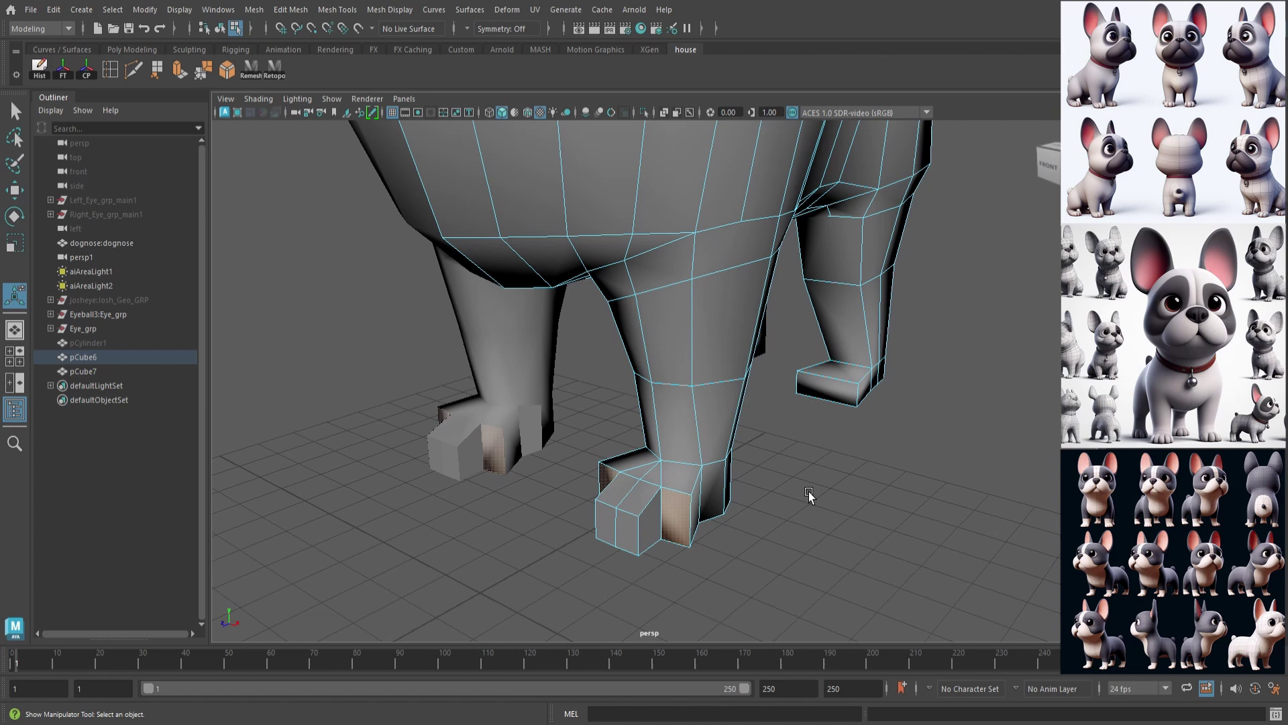
key("ctrl+e")
left_click_drag(581, 508, 548, 528)
left_click_drag(581, 444, 622, 433)
left_click_drag(625, 478, 620, 448, "alt")
left_click(771, 463)
left_click_drag(738, 382, 730, 415, "alt")
key("F8")
key("q")
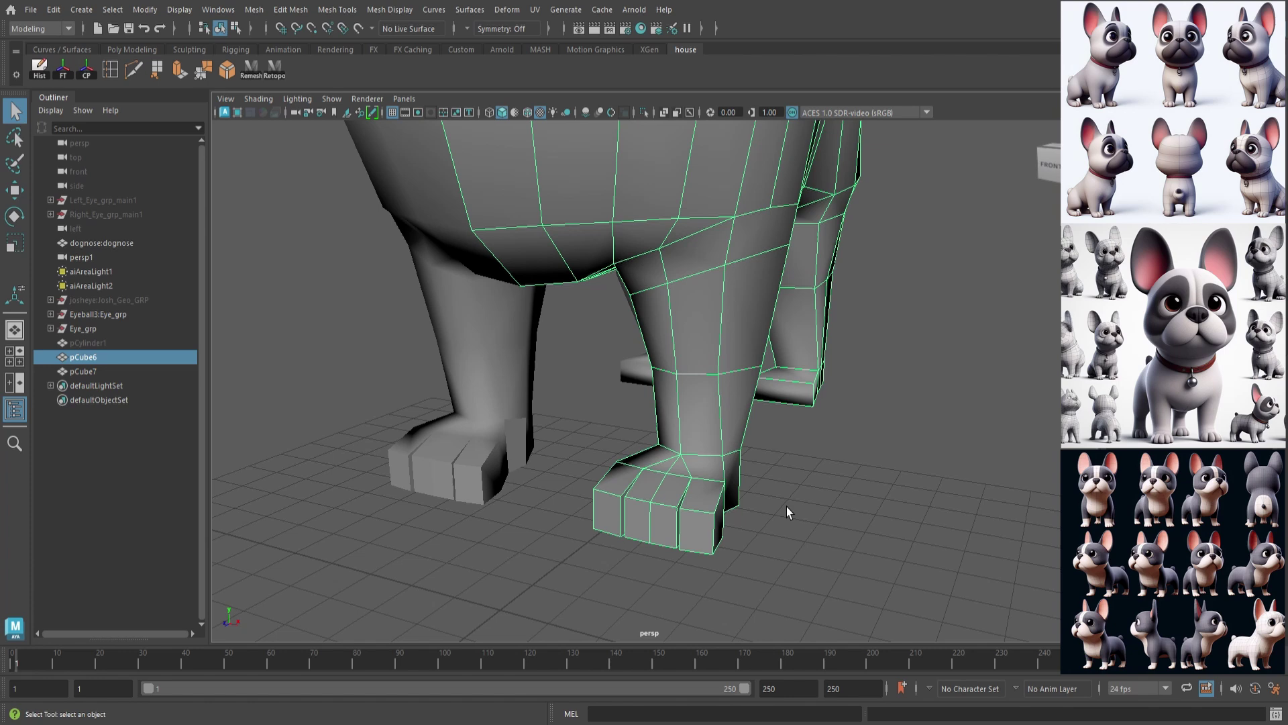
Preview the front paw smoothed and move a group of its vertices to refine the shape
key("3")
left_click_drag(787, 507, 678, 513, "alt")
scroll(699, 511, "up", 3)
right_click_drag(659, 364, 608, 364)
left_click_drag(611, 577, 617, 614, "alt")
left_click_drag(584, 541, 633, 603)
key("w")
left_click_drag(685, 565, 758, 500)
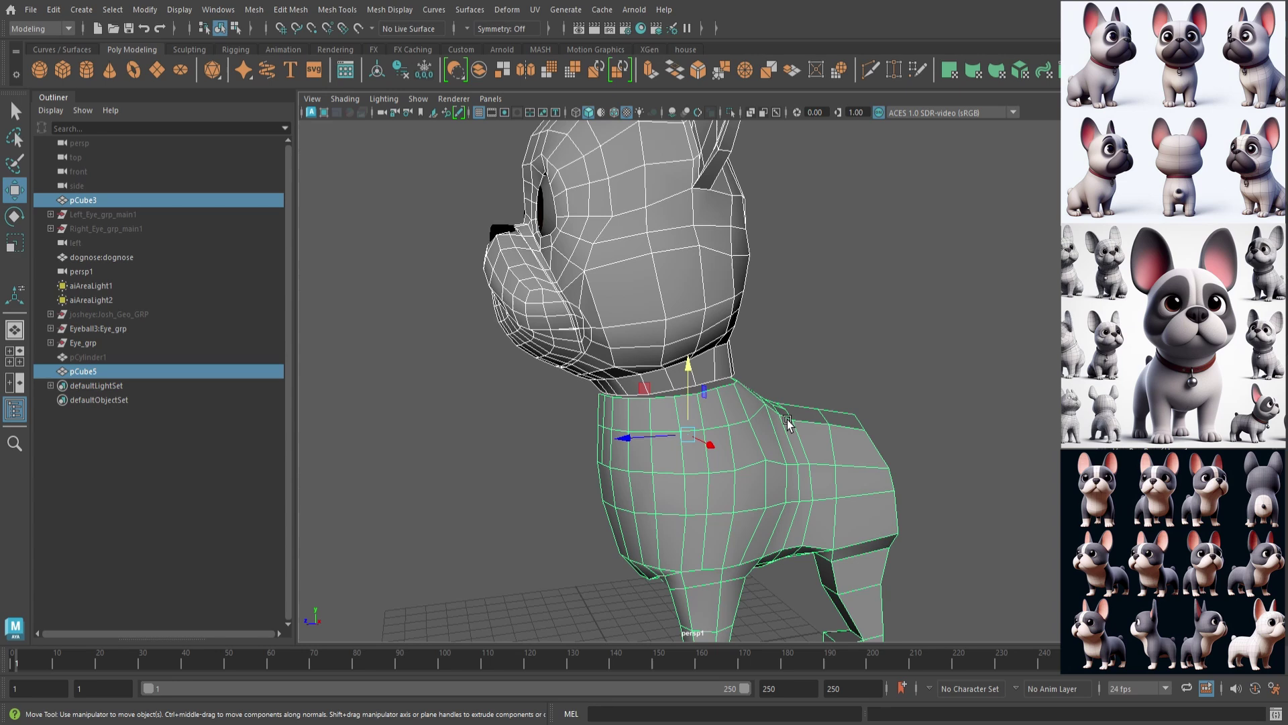
Combine the selected head and body halves into one mesh and switch to vertex editing at the neck
left_click(266, 63)
scroll(676, 394, "up", 5)
left_click_drag(675, 394, 557, 346, "alt")
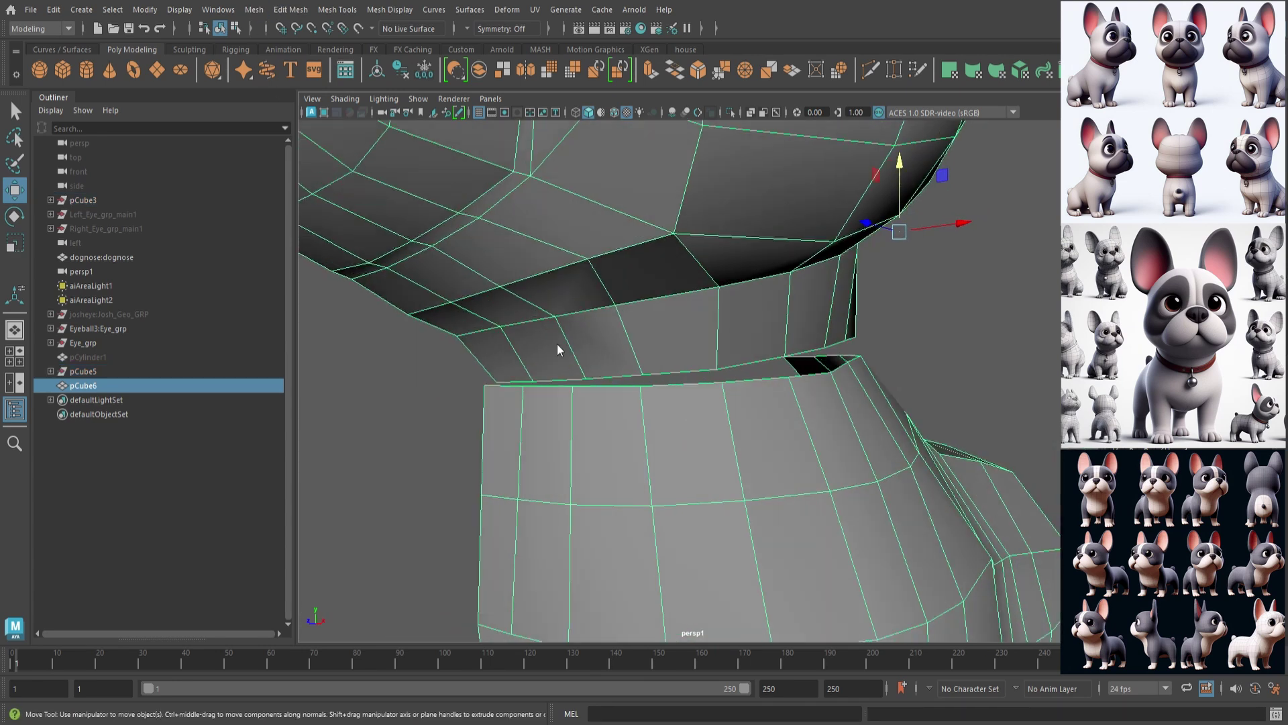
right_click_drag(558, 345, 522, 348)
Snap the front vertices of the neck's lower edge onto the matching vertices of the body opening
left_click(509, 374)
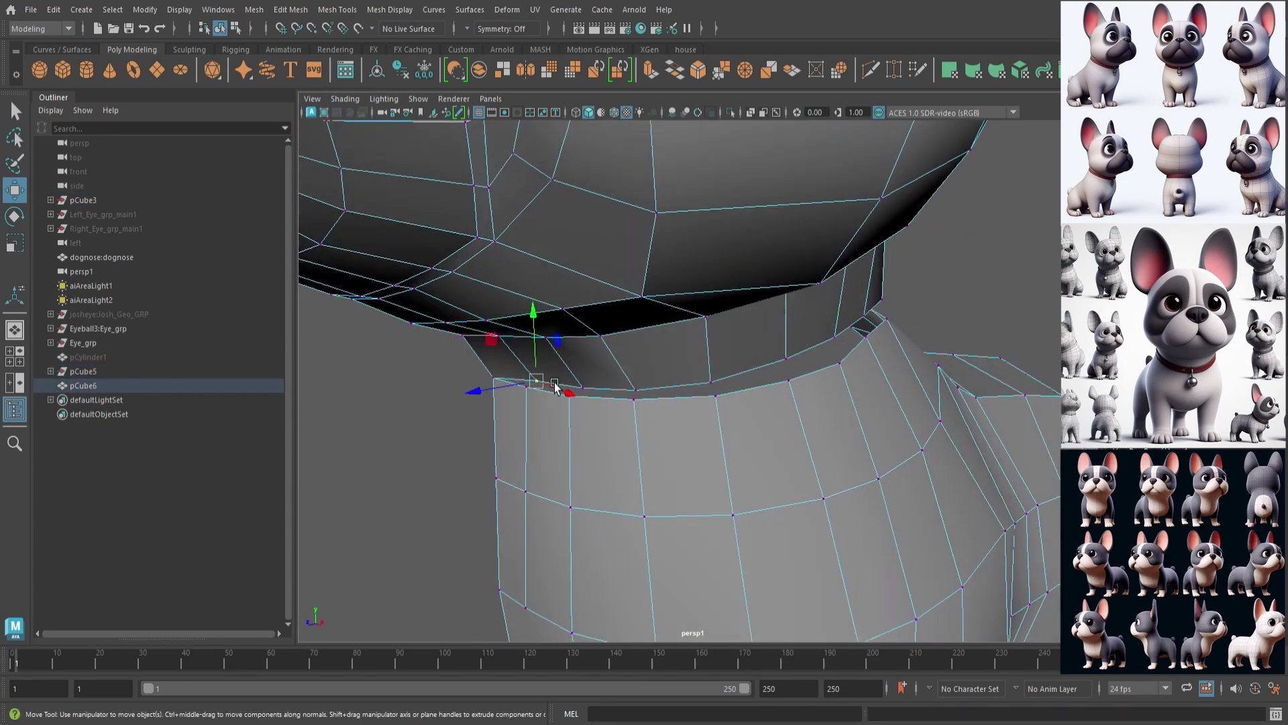
left_click_drag(554, 385, 655, 402)
left_click_drag(638, 390, 649, 403)
left_click_drag(815, 403, 678, 393, "alt")
left_click_drag(663, 373, 769, 386)
left_click_drag(760, 378, 771, 397)
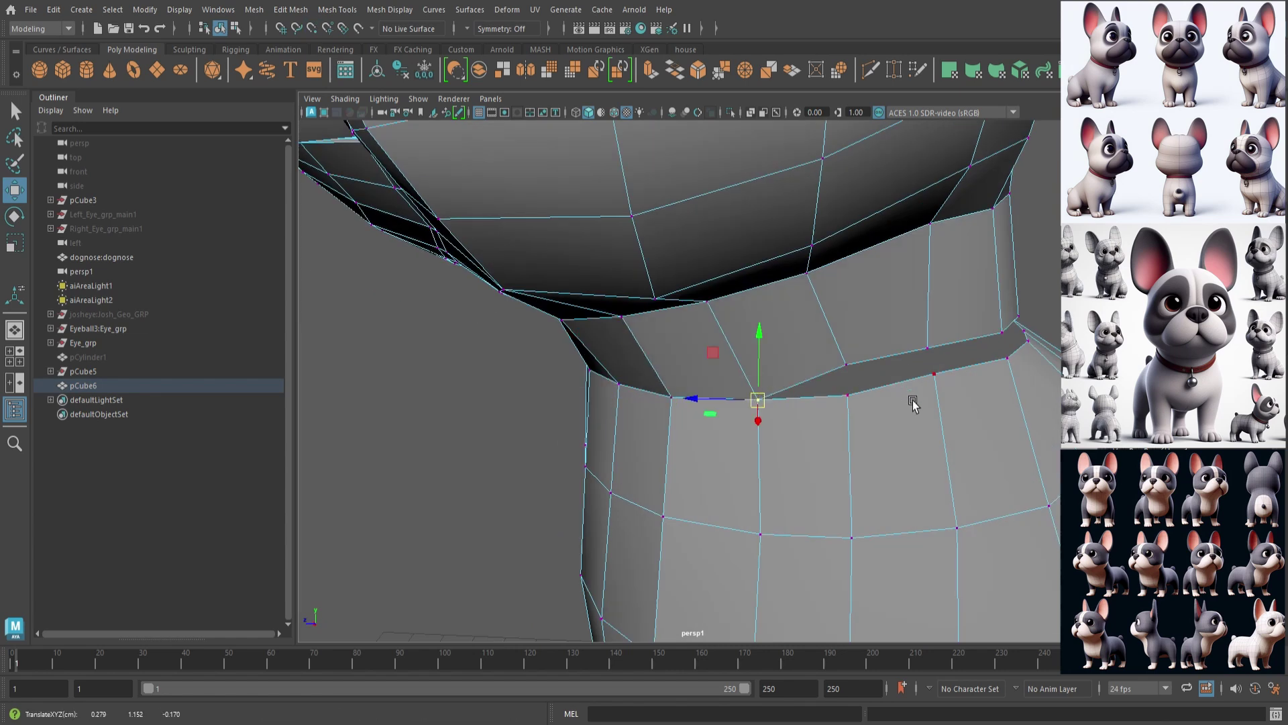
Snap the side vertices of the neck's lower edge onto the body opening's rim
left_click_drag(912, 401, 829, 396, "alt")
left_click_drag(810, 366, 839, 401)
left_click(928, 377)
middle_click_drag(928, 378, 931, 395)
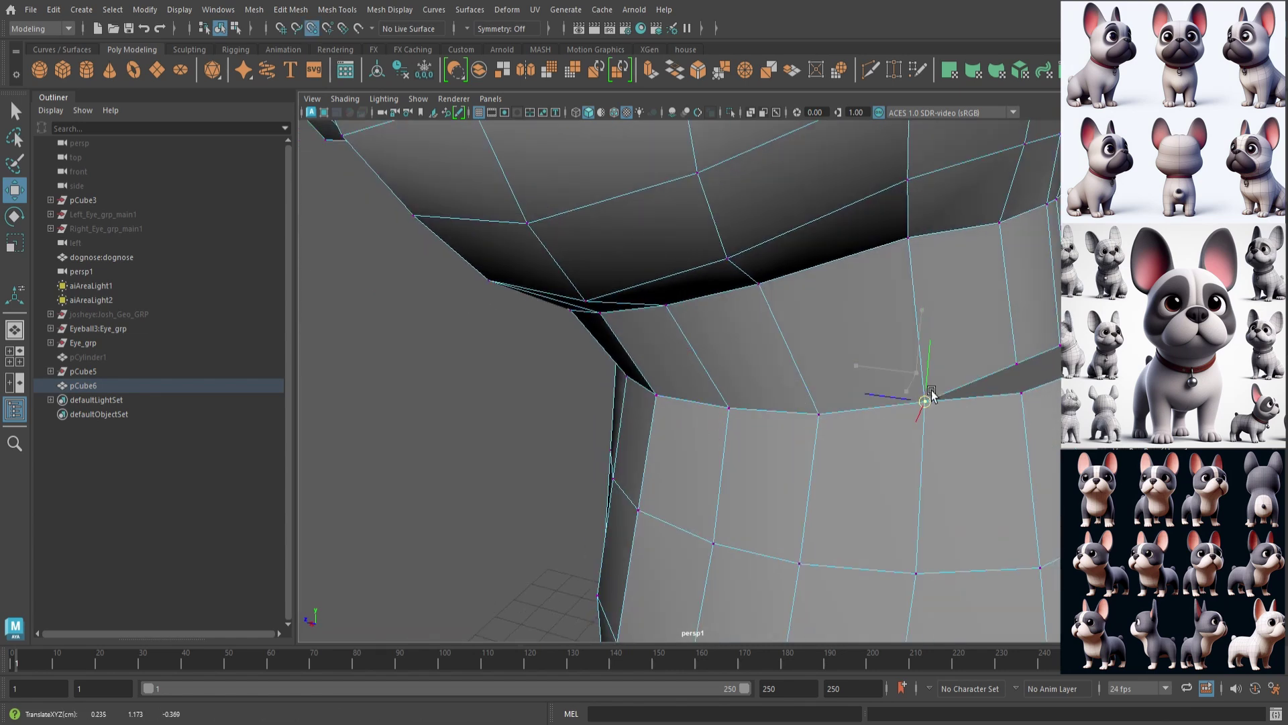
scroll(934, 399, "down", 3)
left_click_drag(946, 400, 911, 383, "alt")
Snap the remaining vertices toward the back of the neck onto the body to close the seam gap
scroll(913, 384, "up", 2)
left_click(923, 360)
middle_click_drag(925, 363, 970, 368)
left_click_drag(971, 369, 902, 418, "alt")
middle_click_drag(897, 405, 896, 422)
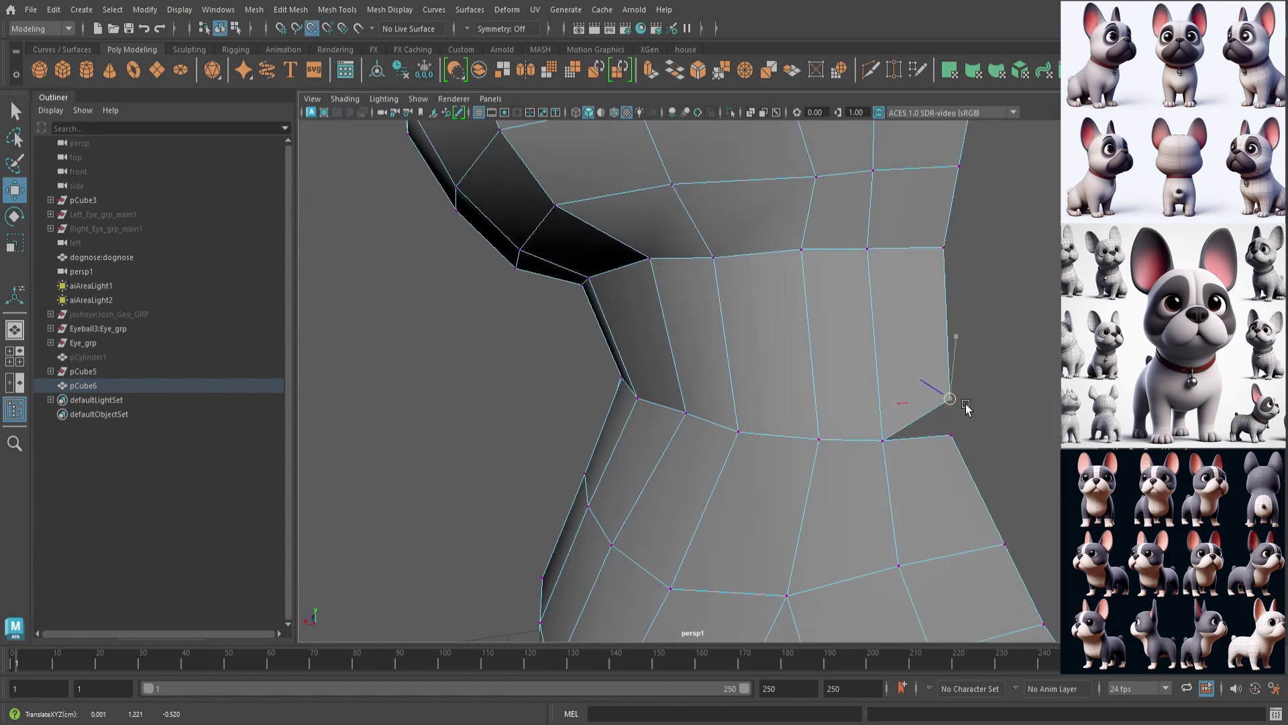
Merge the snapped vertices along the neck seam, preview the joined mesh smoothed and return to object selection
left_click_drag(967, 407, 552, 353, "alt")
left_click_drag(552, 353, 657, 396)
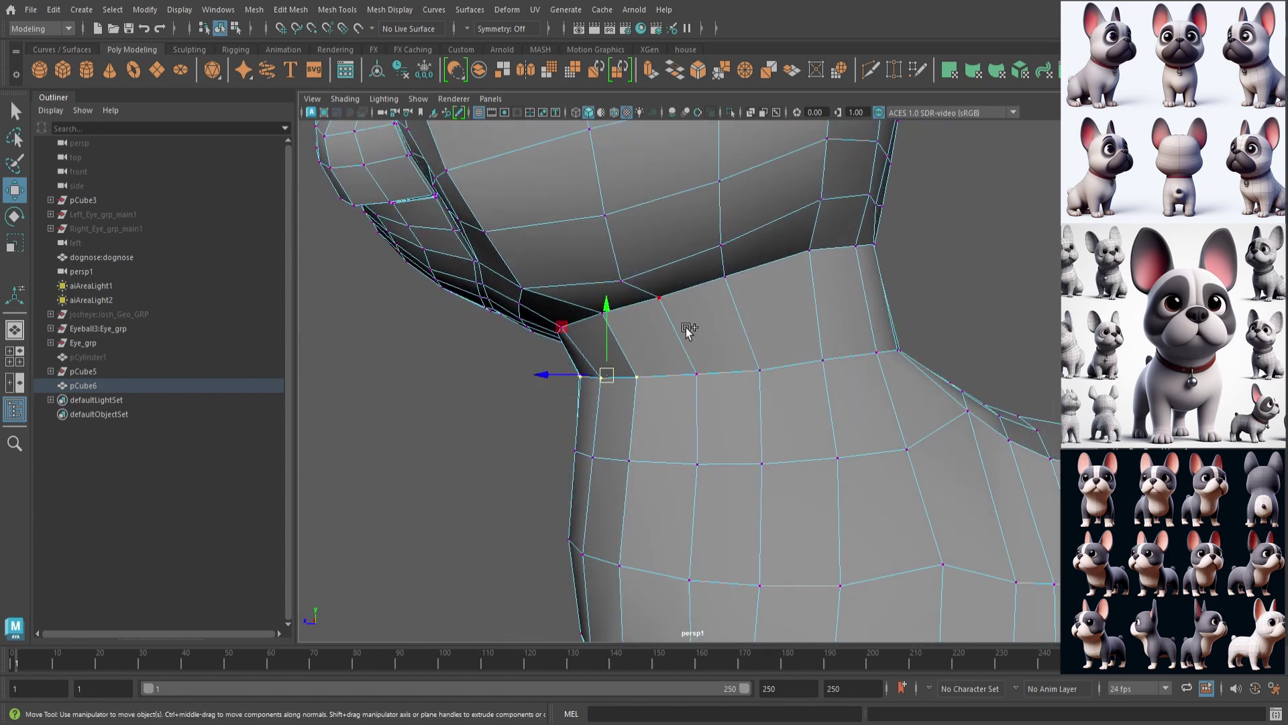
left_click_drag(943, 389, 906, 386, "alt")
left_click(721, 70)
left_click_drag(807, 366, 771, 402, "alt")
key("3")
scroll(787, 380, "down", 6)
right_click_drag(742, 249, 771, 225)
key("q")
Extrude the faces at the top of the rump outward by about 0.05 to start the tail
left_click_drag(765, 328, 748, 355, "alt")
left_click(792, 341)
left_click(749, 355)
scroll(763, 429, "up", 5)
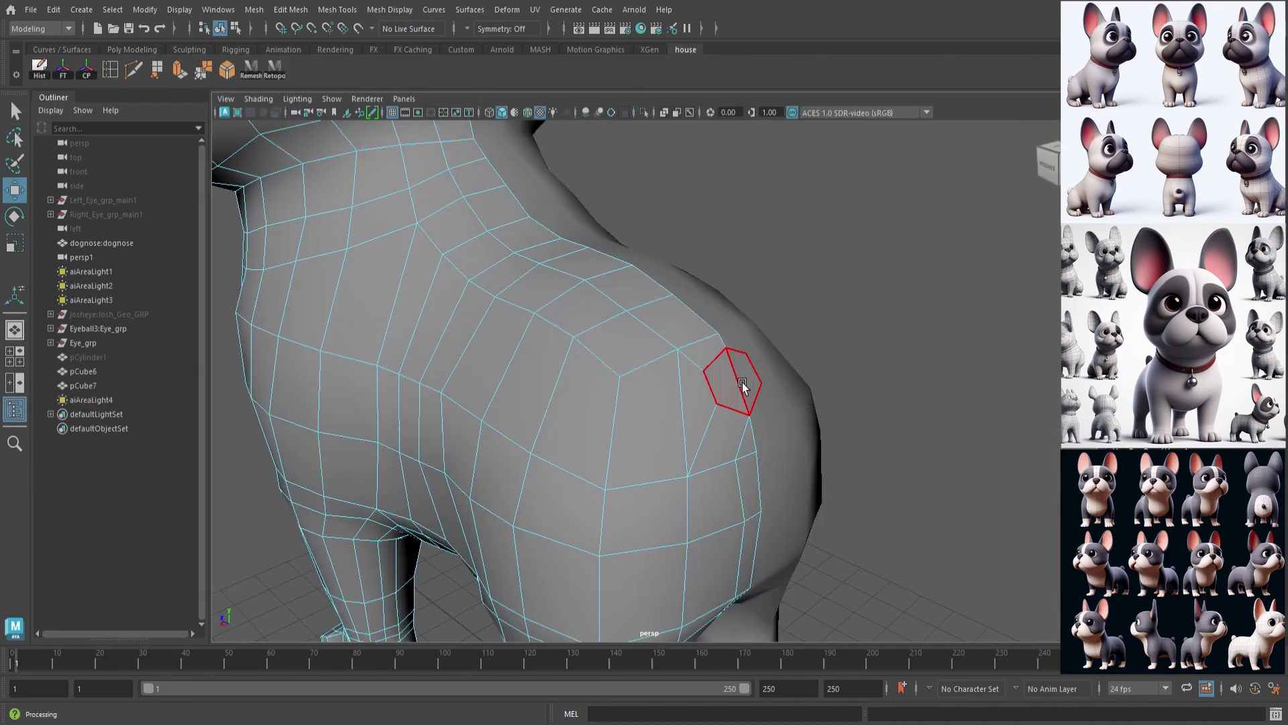
left_click(741, 378)
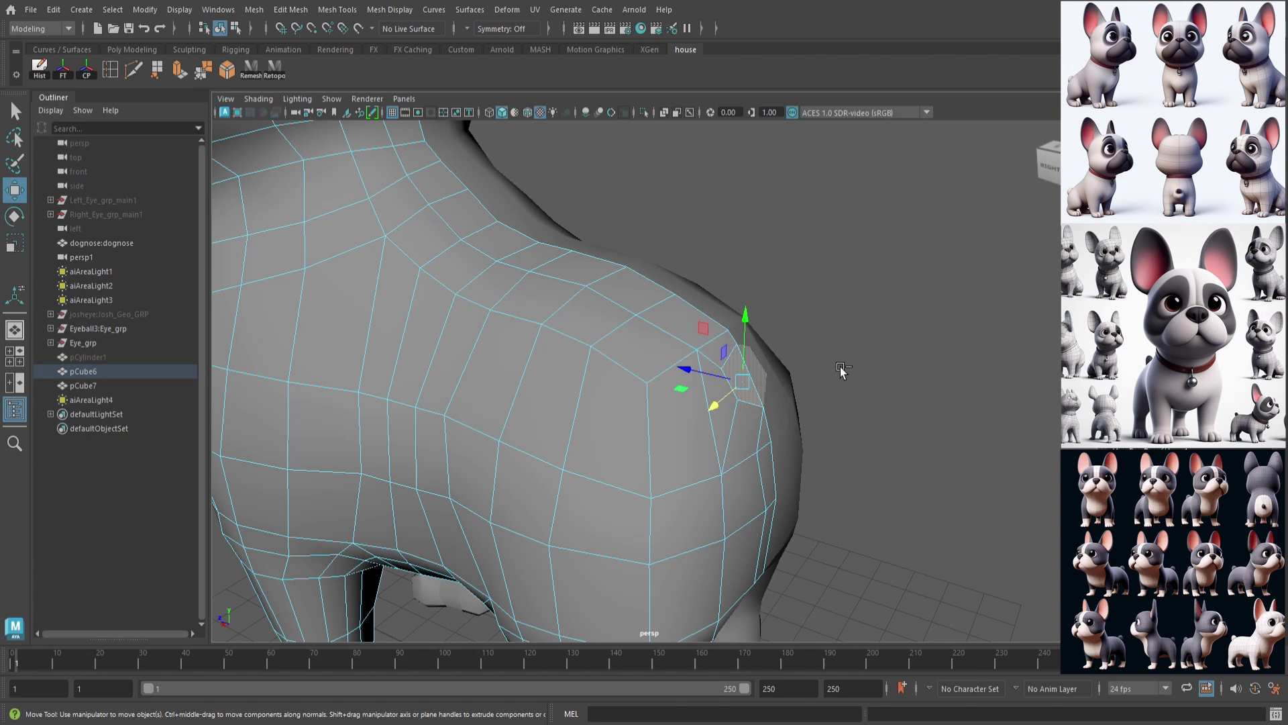
key("ctrl+e")
left_click_drag(792, 366, 810, 364)
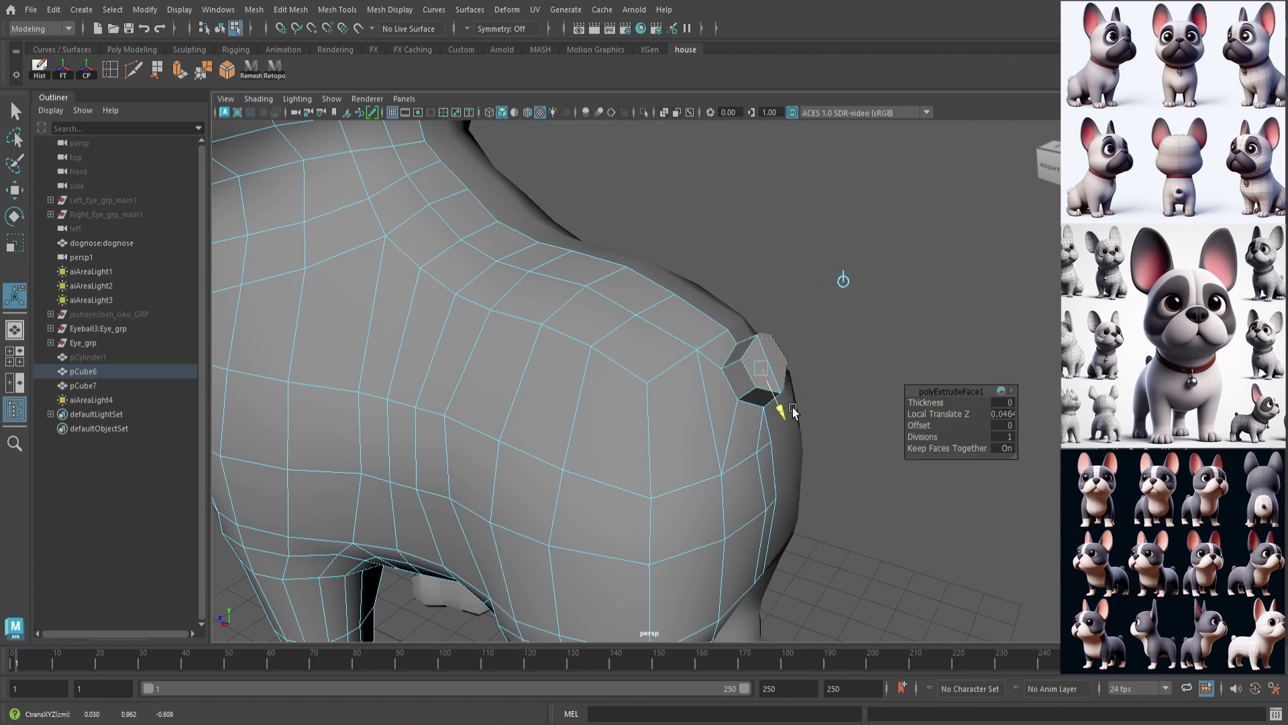
Extrude the tail's end faces a second time by about 0.07 and narrow them toward the tip
left_click_drag(794, 414, 876, 391, "alt")
key("ctrl+e")
left_click_drag(881, 389, 893, 393)
left_click_drag(780, 360, 725, 447, "alt")
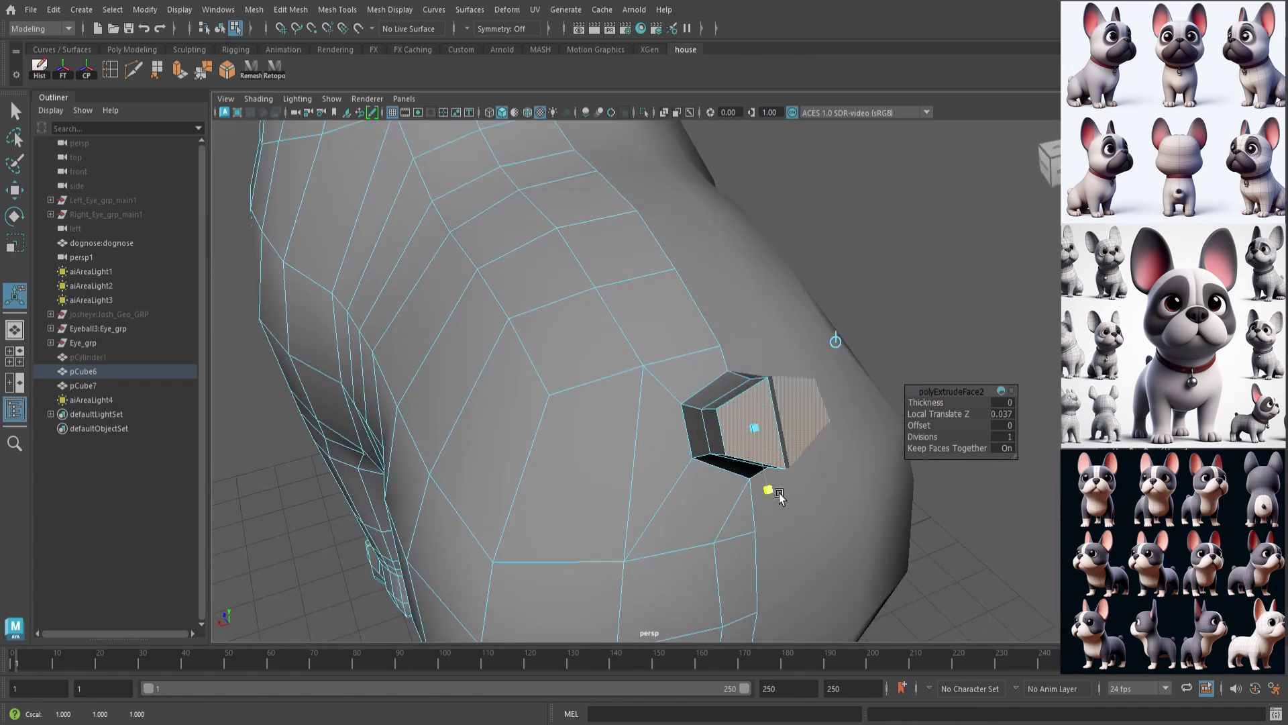
left_click_drag(779, 495, 817, 347, "alt")
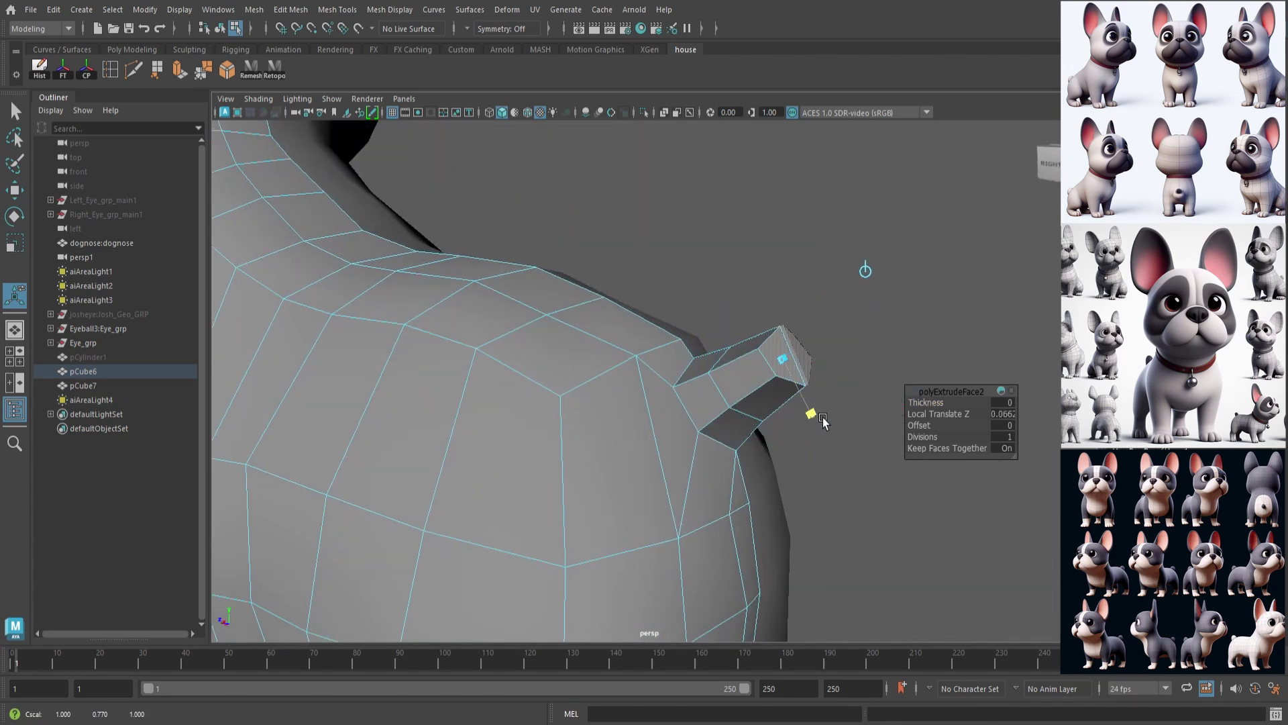
left_click_drag(824, 420, 527, 426, "alt")
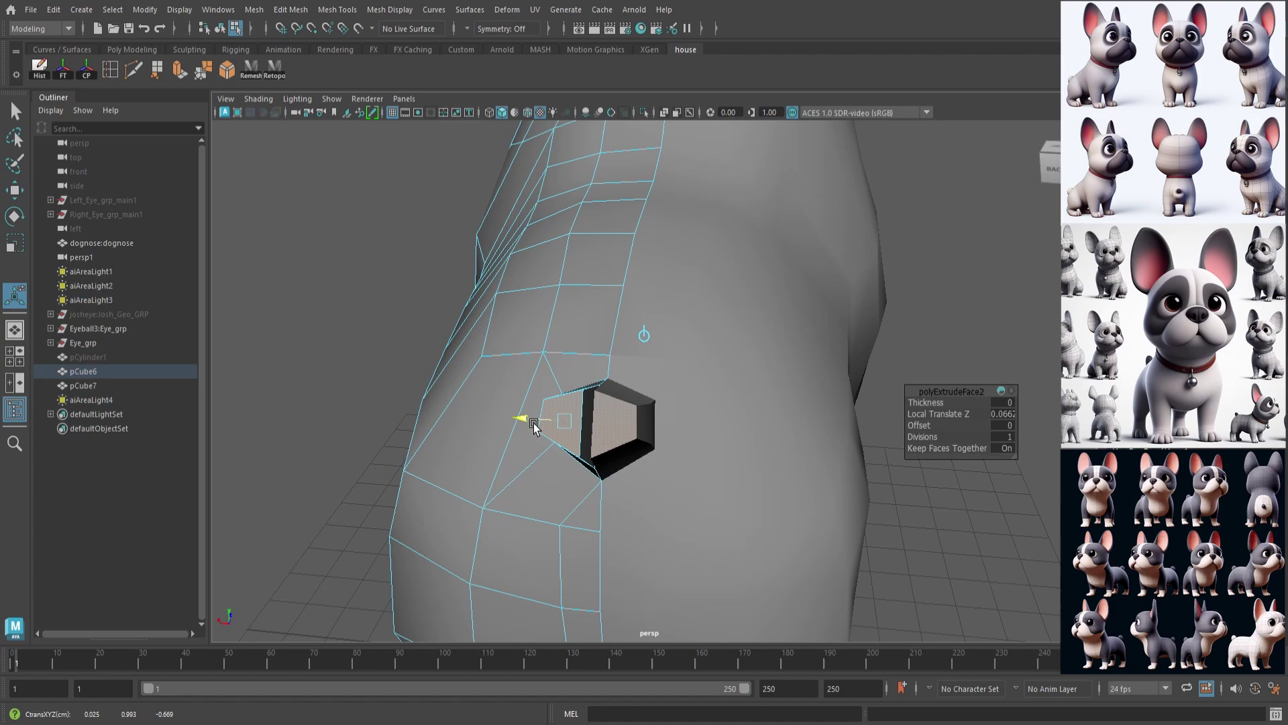
Delete the tail's inner faces along the body's centre line and preview the result smoothed
mouse_move(657, 403)
left_mouse_down("alt")
mouse_move(814, 400)
mouse_move(733, 365)
mouse_move(733, 403)
mouse_move(763, 422)
mouse_move(598, 425)
mouse_move(843, 425)
left_mouse_up("alt")
key("4")
left_click(621, 413, "shift")
left_click(656, 433, "shift")
key("Delete")
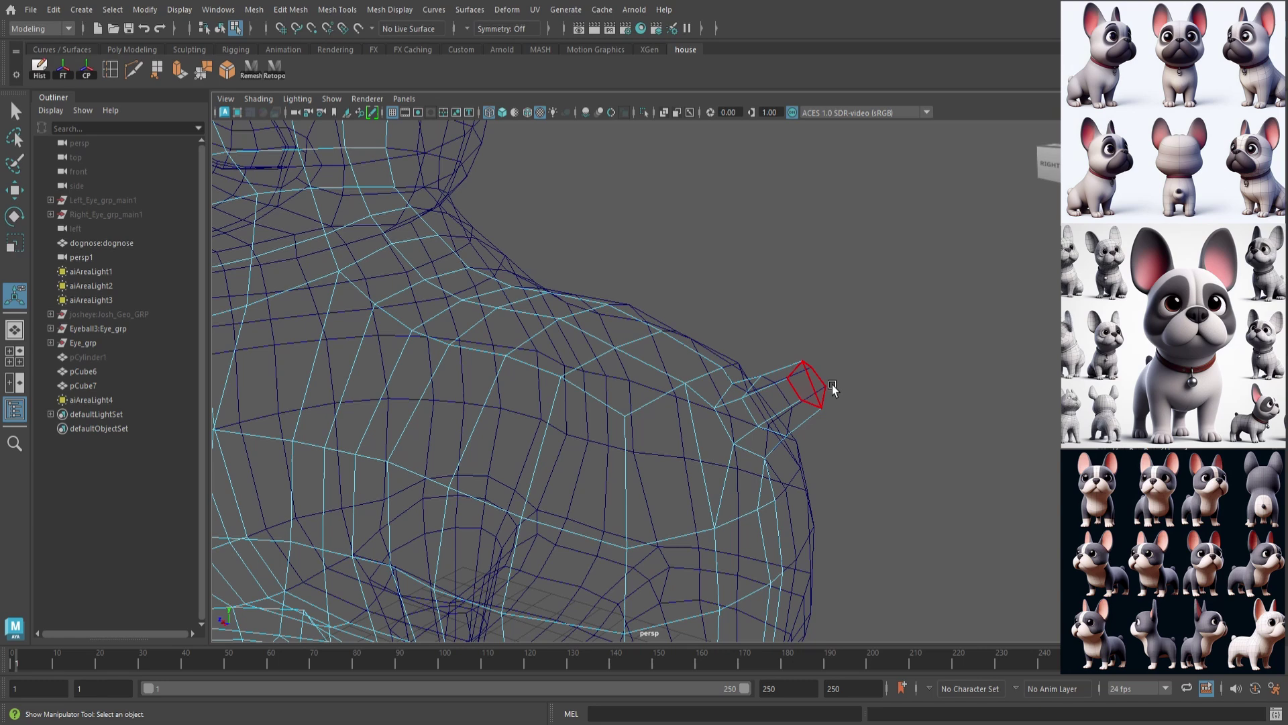
key("5")
scroll(818, 395, "down", 8)
left_click_drag(920, 408, 879, 404, "alt")
scroll(823, 450, "up", 10)
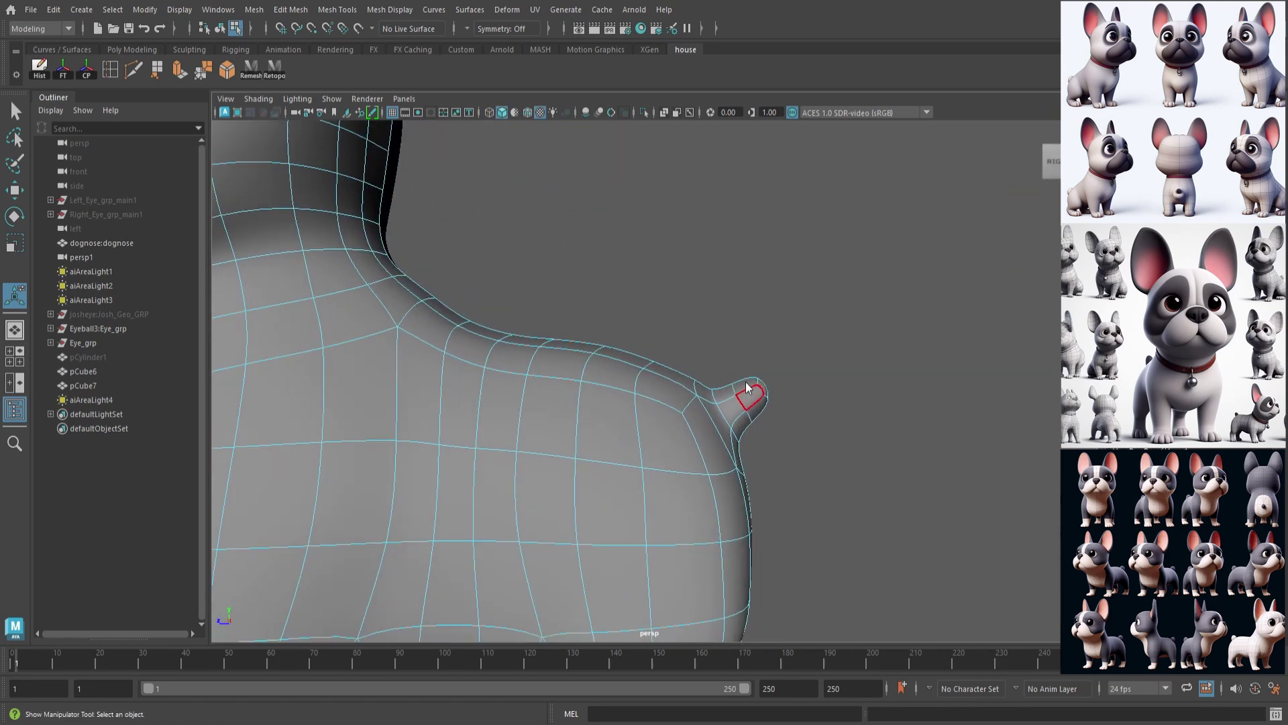
Move the vertices at the tail's end outward and upward along the tail to lengthen it
key("q")
key("F9")
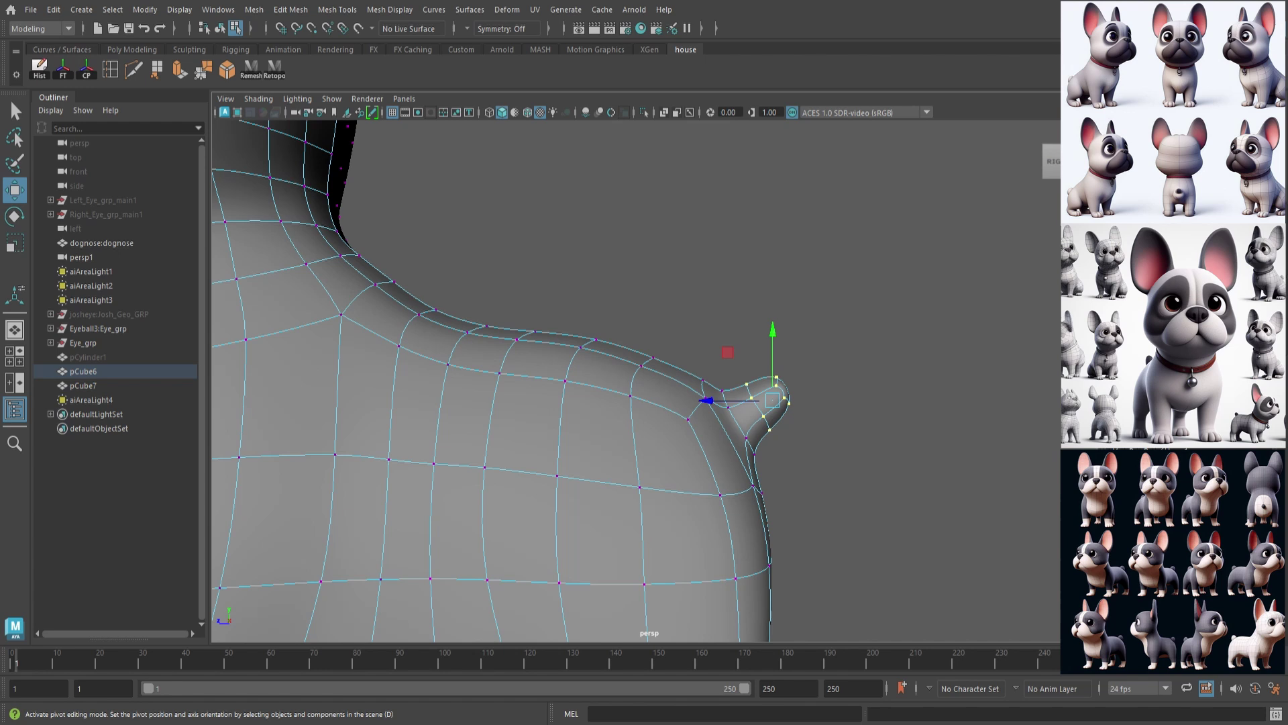
left_click_drag(847, 370, 856, 358)
left_click_drag(757, 341, 793, 381)
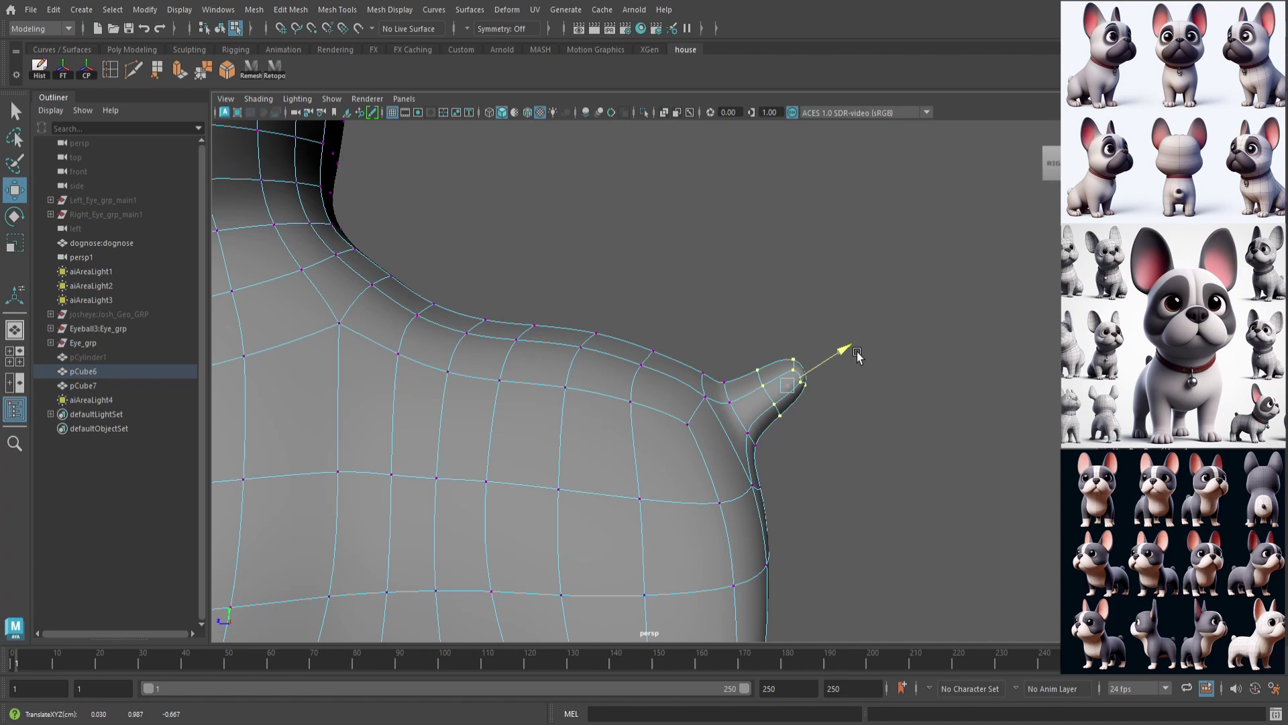
left_click_drag(856, 351, 863, 349)
left_click(850, 396)
mouse_move(851, 396)
left_mouse_down("alt")
mouse_move(817, 449)
mouse_move(837, 405)
left_mouse_up("alt")
scroll(794, 417, "down", 10)
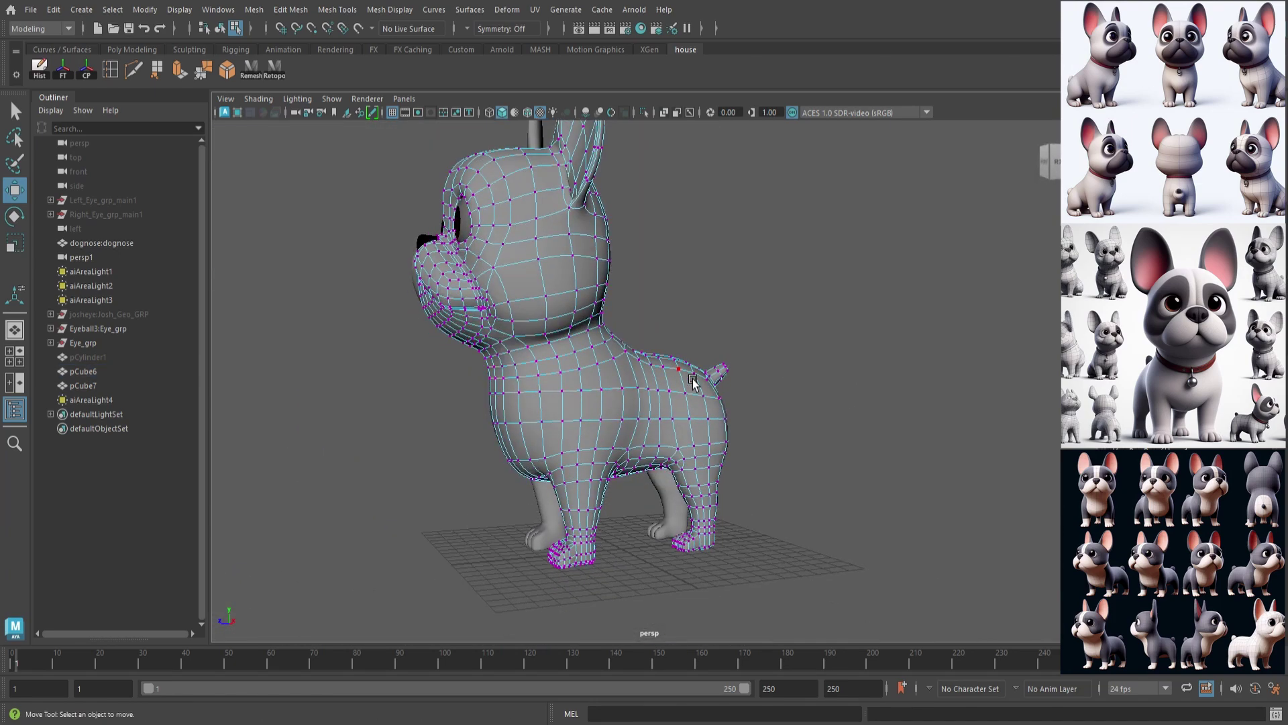
left_click_drag(693, 381, 782, 403, "alt")
left_click(782, 403)
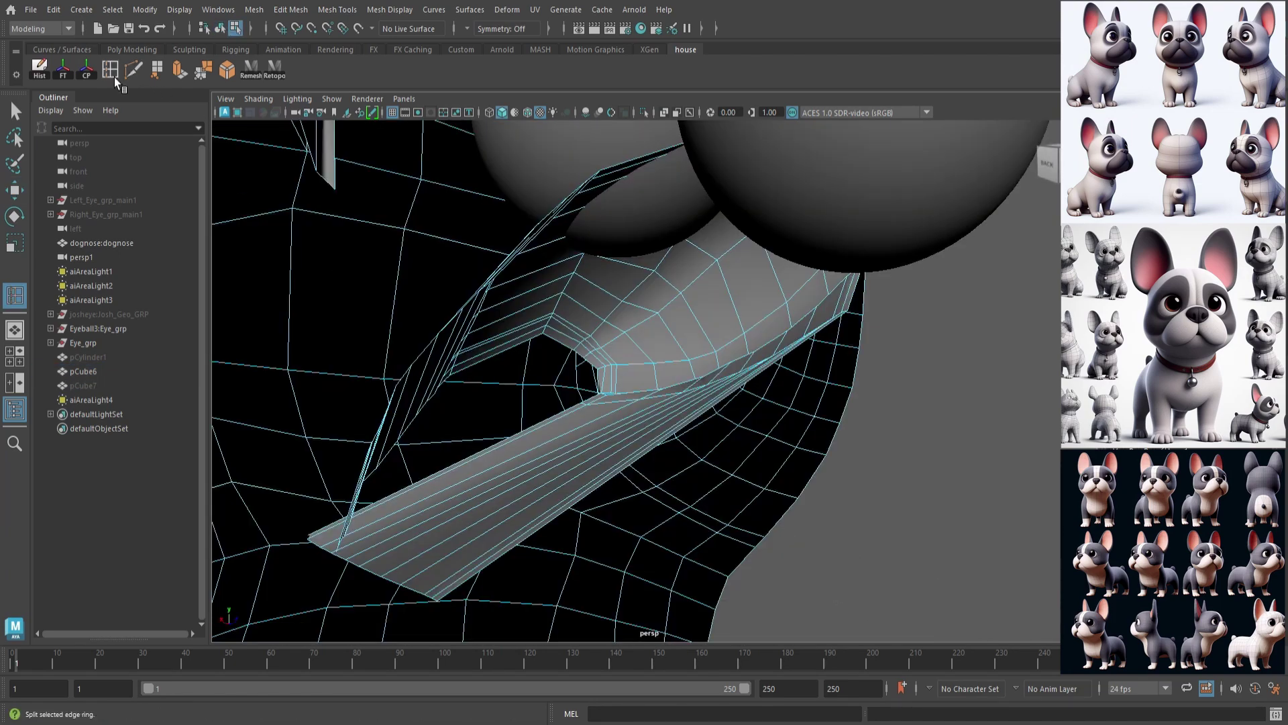
Insert two edge loops across the flat strip inside the mouth and move them vertically to curve it
left_click_drag(554, 433, 569, 462, "alt")
left_click(574, 459)
key("w")
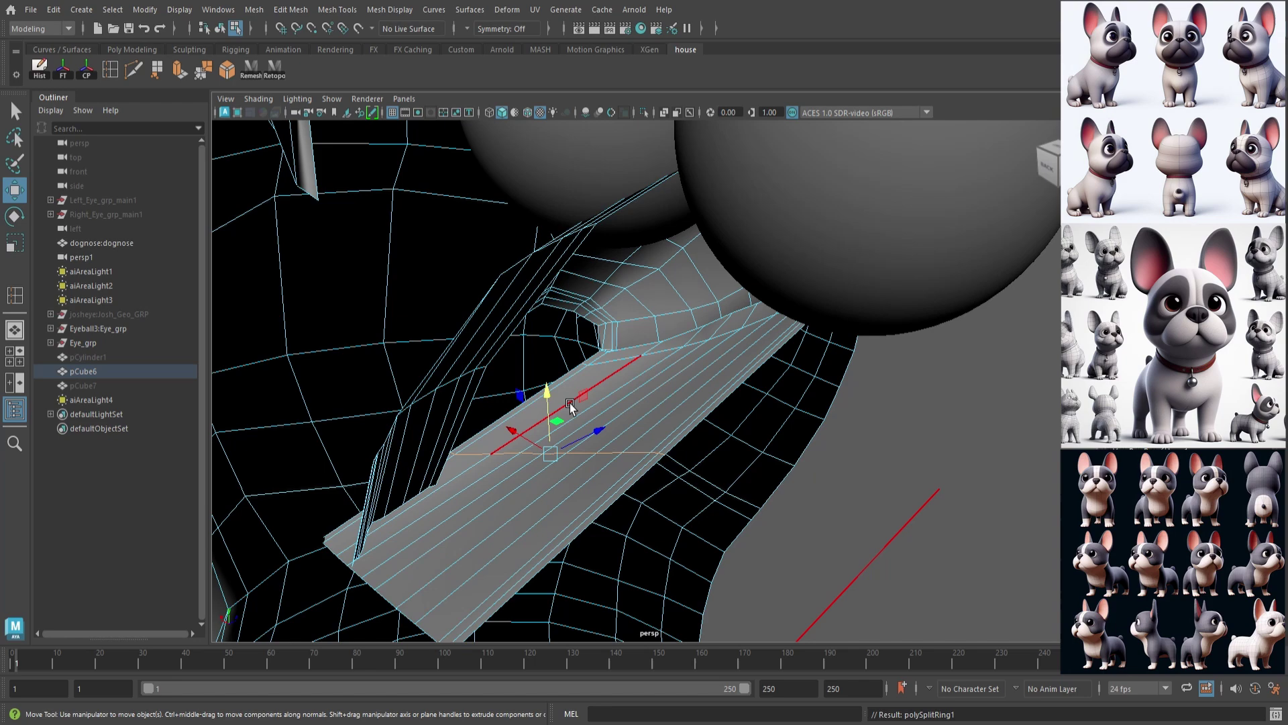
left_click_drag(549, 398, 673, 396)
left_click(14, 295)
key("w")
middle_click_drag(671, 385, 670, 397)
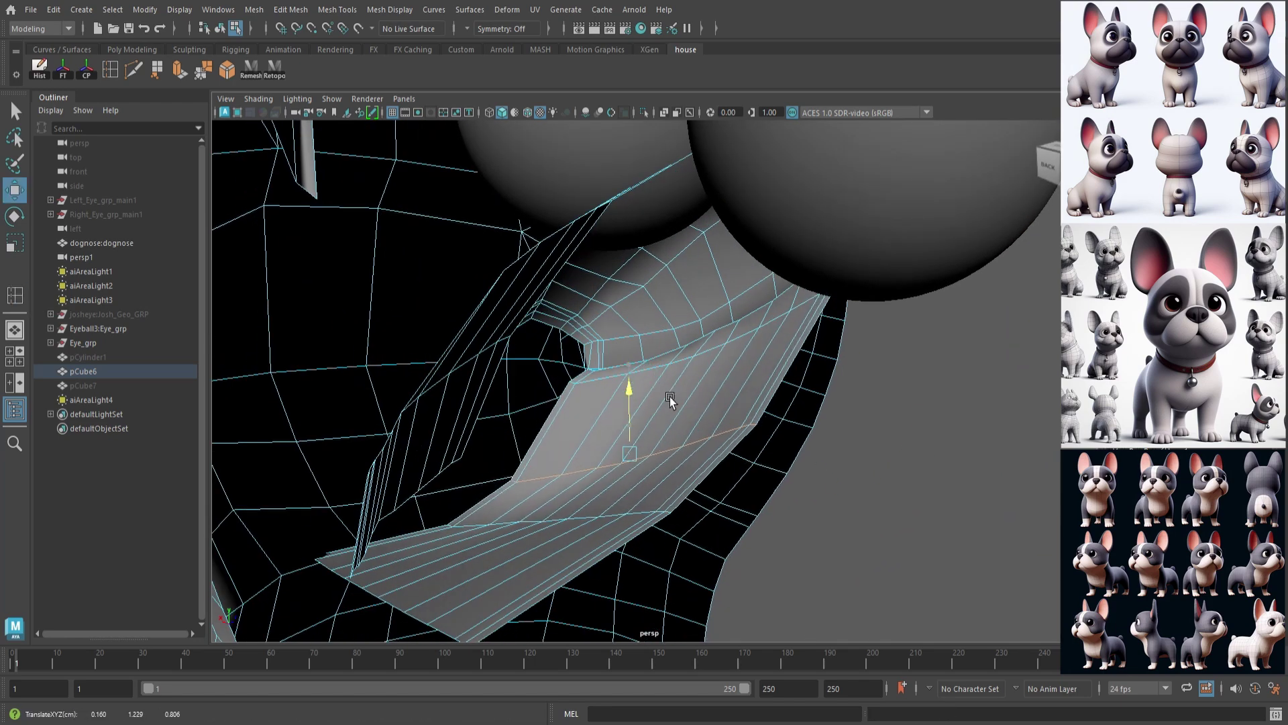
left_click_drag(669, 399, 614, 416, "alt")
Insert another edge loop nearer the end of the inner mouth strip and shift it to continue the curve
left_click_drag(534, 418, 588, 445, "alt")
key("g")
left_click(510, 440)
left_click(588, 450)
key("w")
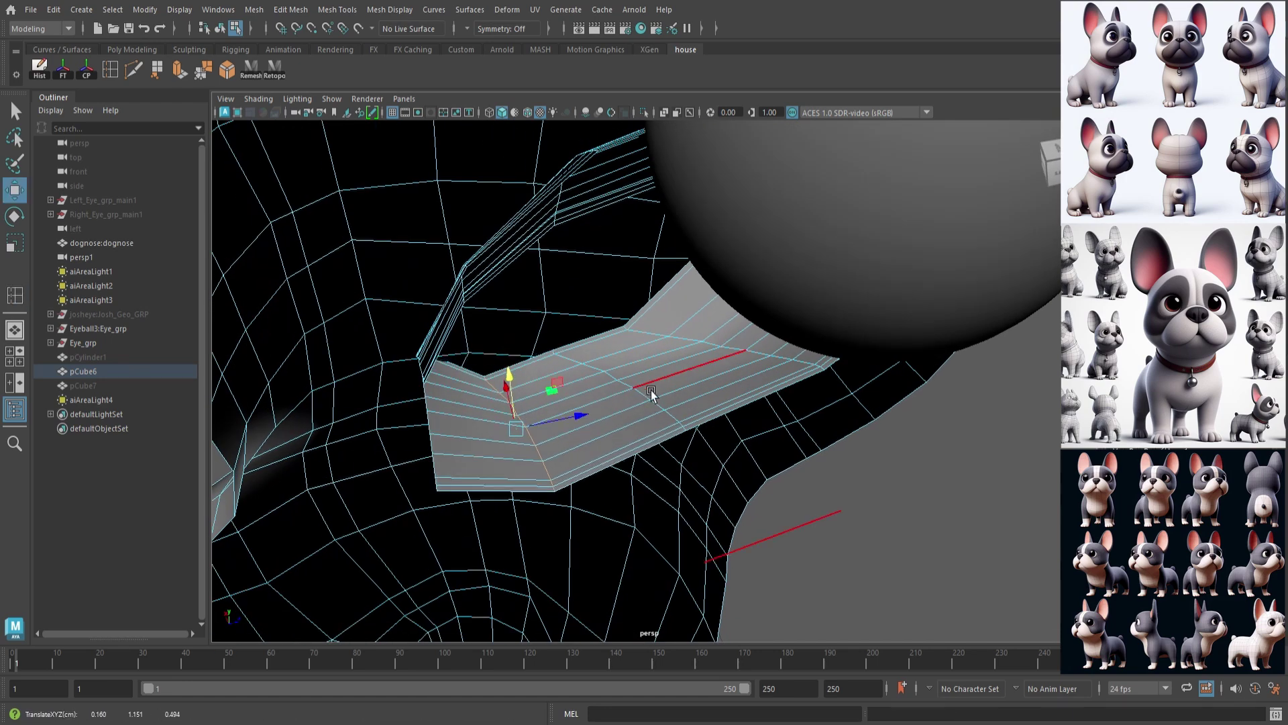
left_click_drag(651, 389, 964, 347, "alt")
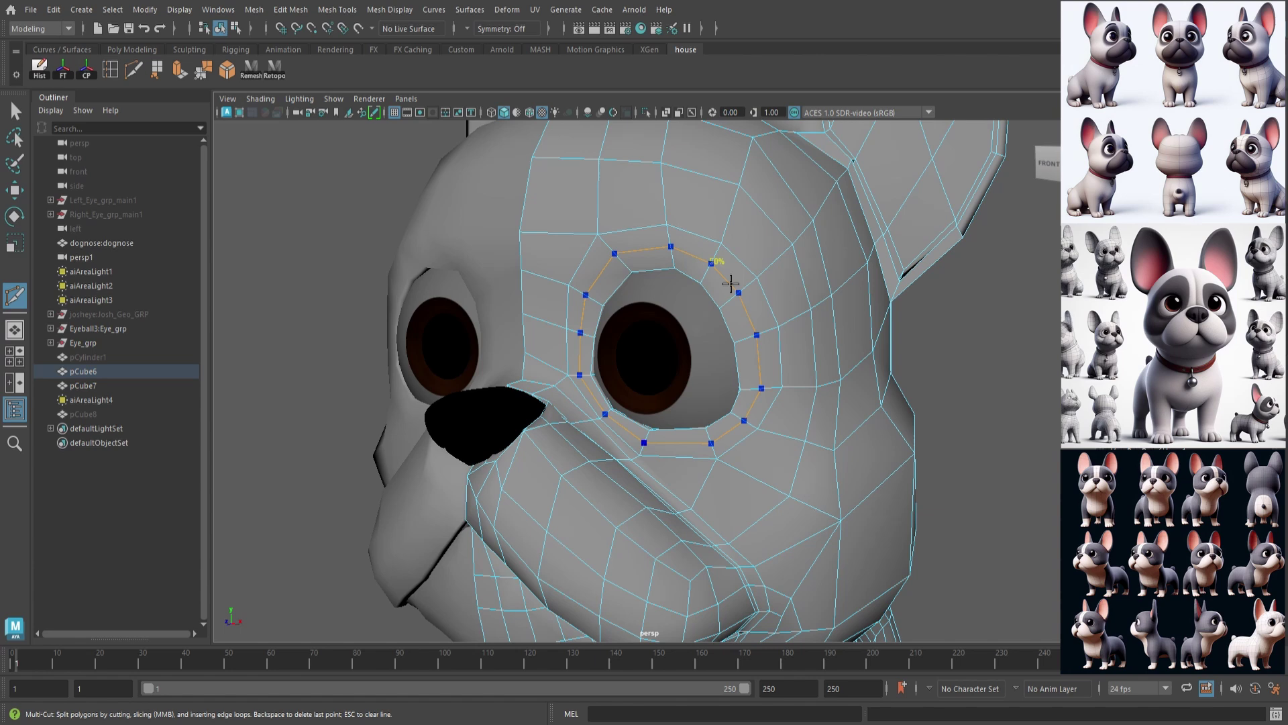
Cut an edge loop into the face around the eye socket and preview the head smoothed
key("Return")
left_click_drag(731, 283, 811, 282, "alt")
key("3")
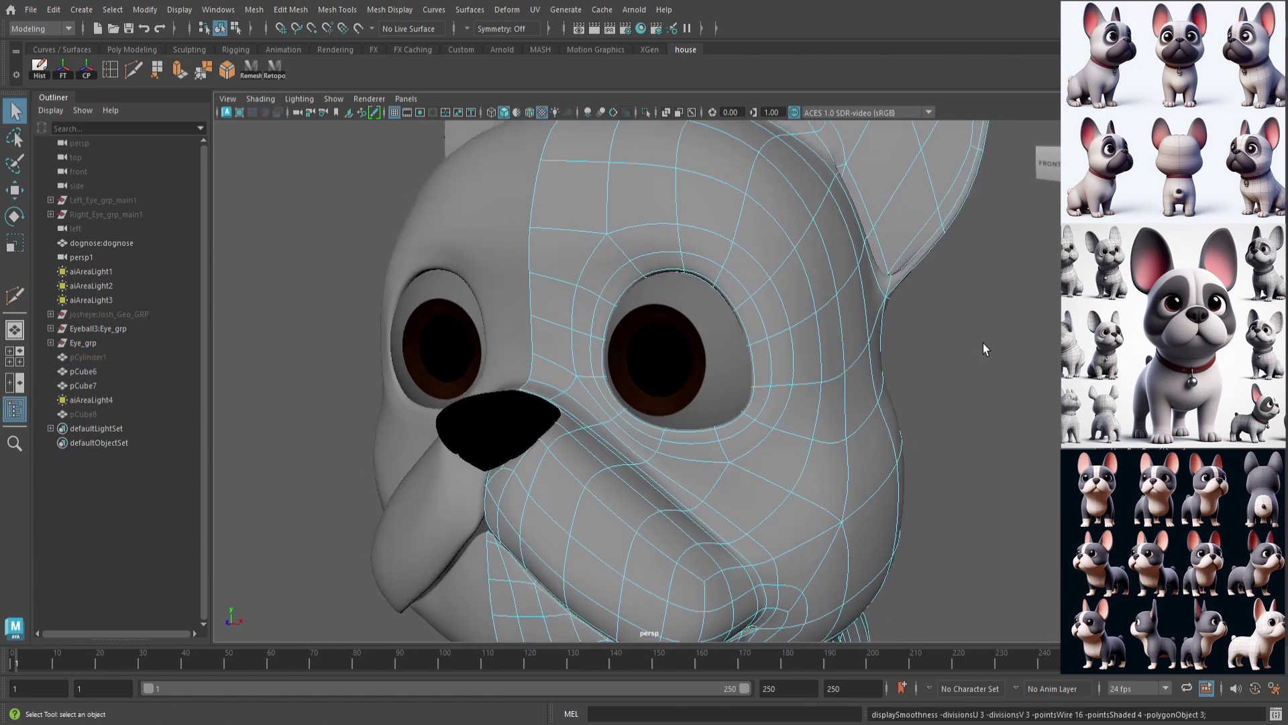
Even out the surface around the eye socket with the Sculpt Geometry tool and clear the selection
left_click_drag(980, 351, 729, 307, "alt")
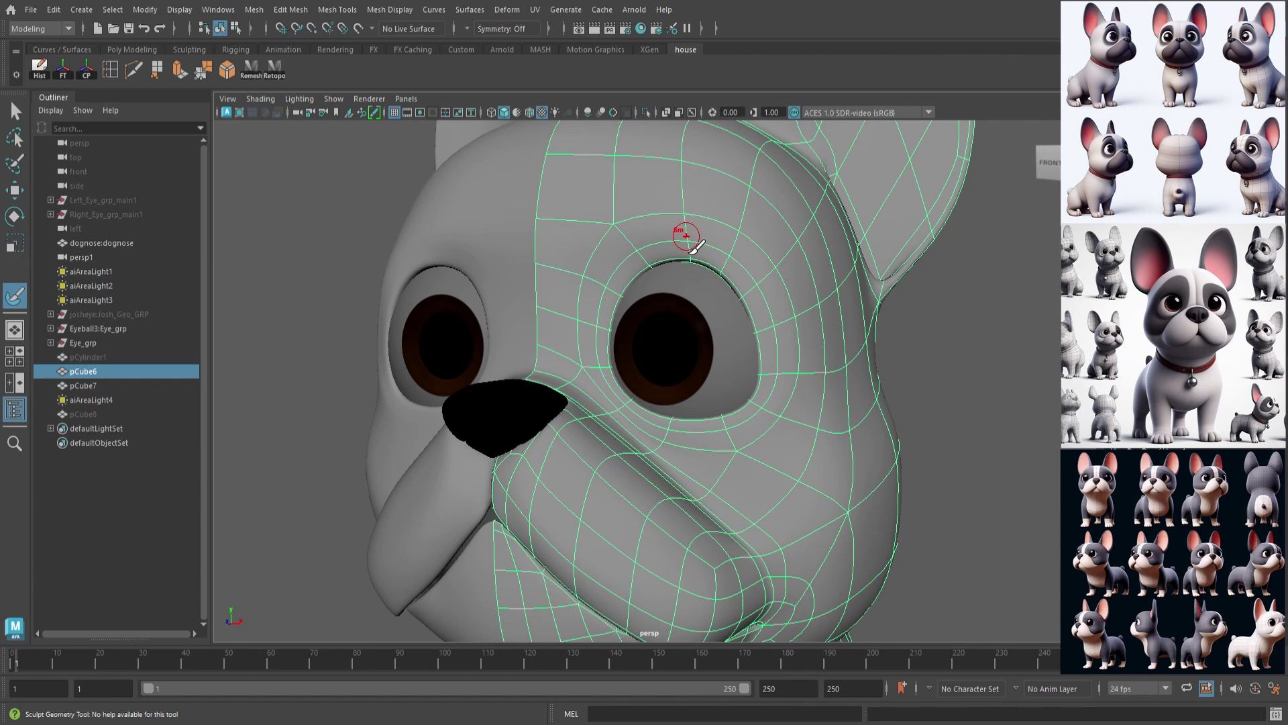
left_click_drag(770, 277, 740, 221, "alt")
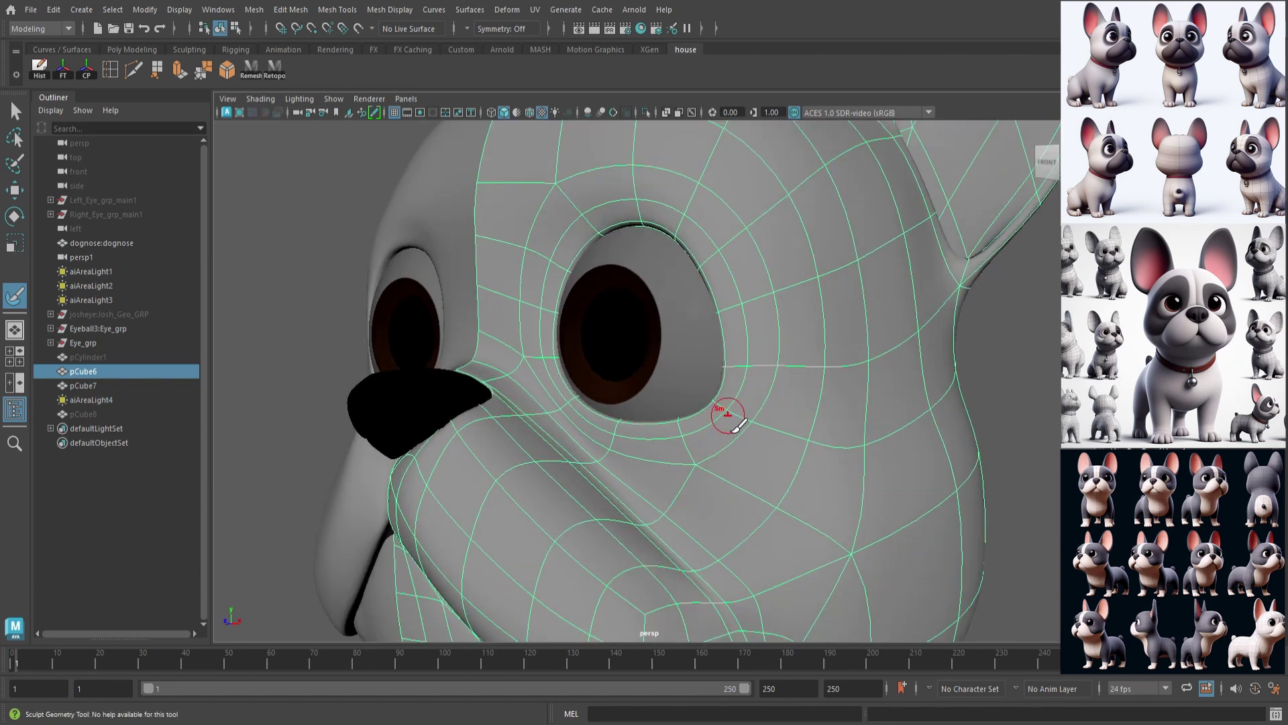
left_click_drag(693, 449, 715, 421, "alt")
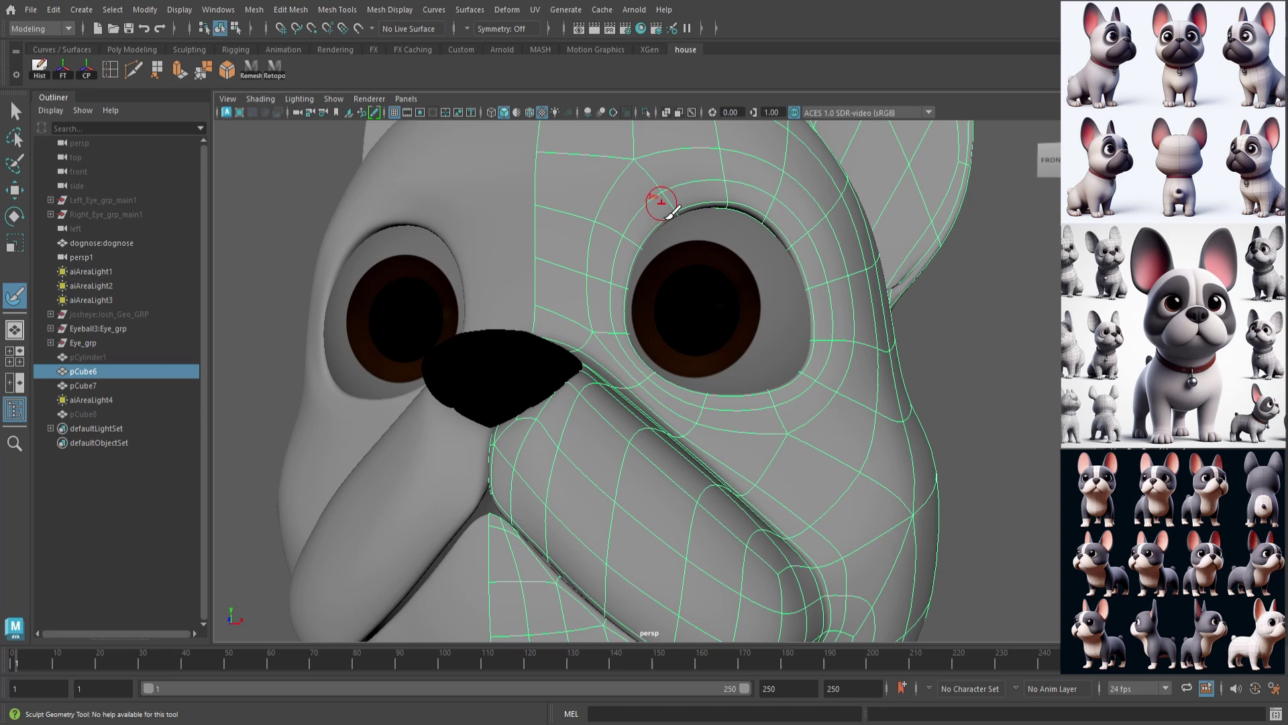
left_click_drag(661, 201, 659, 218, "alt")
scroll(911, 352, "down", 6)
key("q")
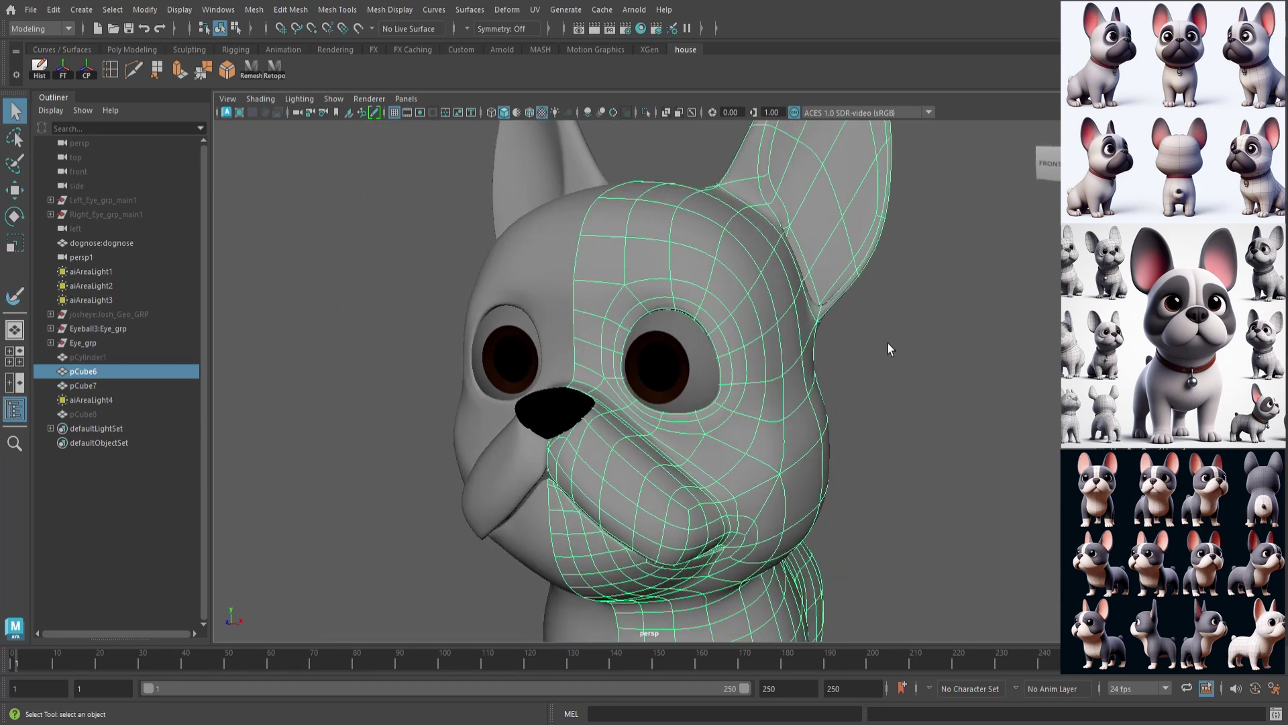
left_click(887, 348)
mouse_move(867, 377)
left_mouse_down("alt")
mouse_move(904, 397)
mouse_move(853, 373)
left_mouse_up("alt")
scroll(865, 385, "up", 4)
left_click(808, 388)
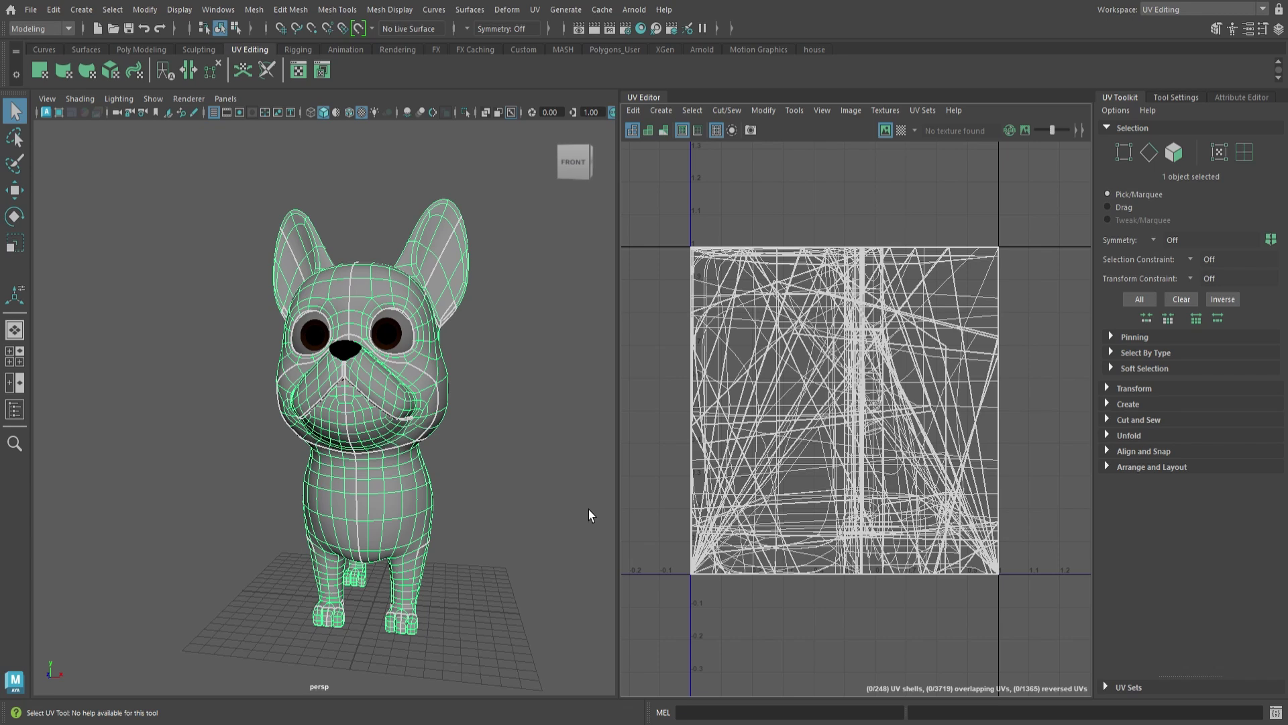
Select the edge loop around the neck and cut the UVs along it to separate head from body
left_click_drag(521, 408, 473, 392, "alt")
left_click(526, 374)
scroll(502, 365, "up", 8)
right_click_drag(502, 365, 508, 309)
scroll(509, 299, "down", 6)
left_click_drag(510, 299, 462, 414, "alt")
double_click(386, 521)
left_click_drag(385, 521, 499, 474, "alt")
left_click(727, 113)
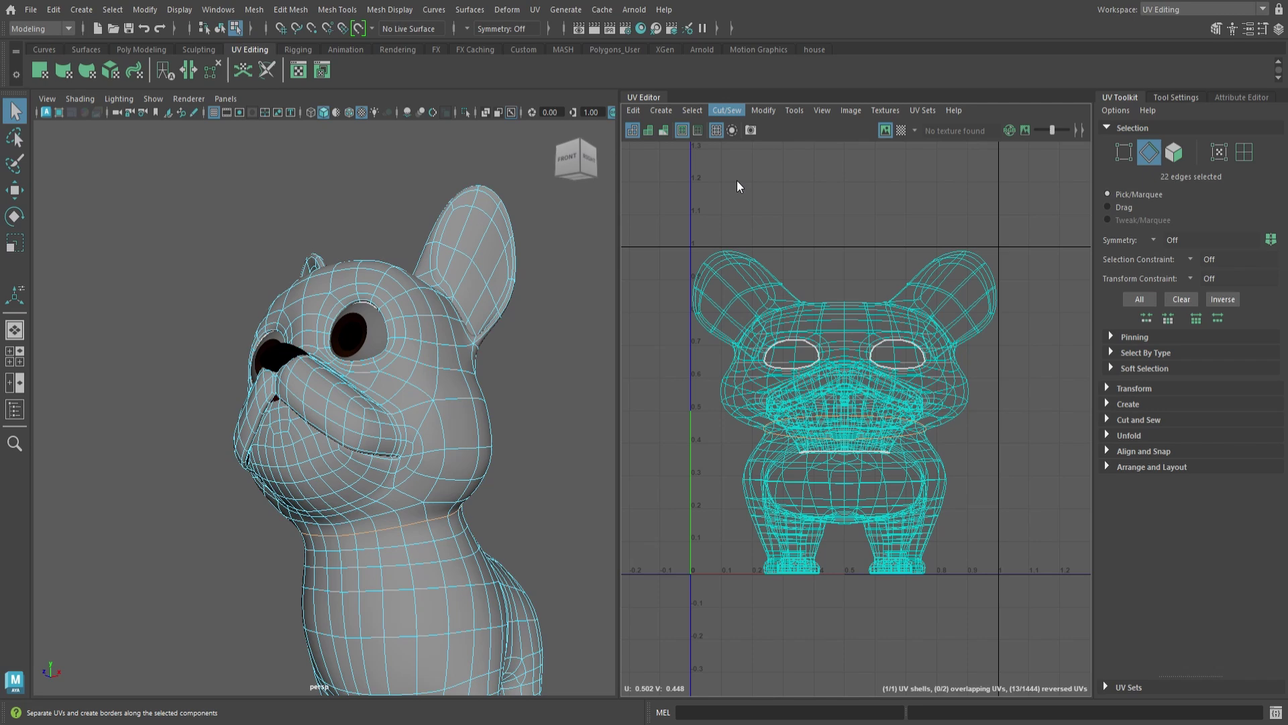
left_click(740, 187)
Select the centre-line edges down the back of the head to the neck seam and cut the UVs there
scroll(463, 349, "down", 5)
left_click_drag(463, 349, 295, 356, "alt")
left_click(346, 404)
scroll(362, 436, "up", 4)
double_click(365, 496, "shift")
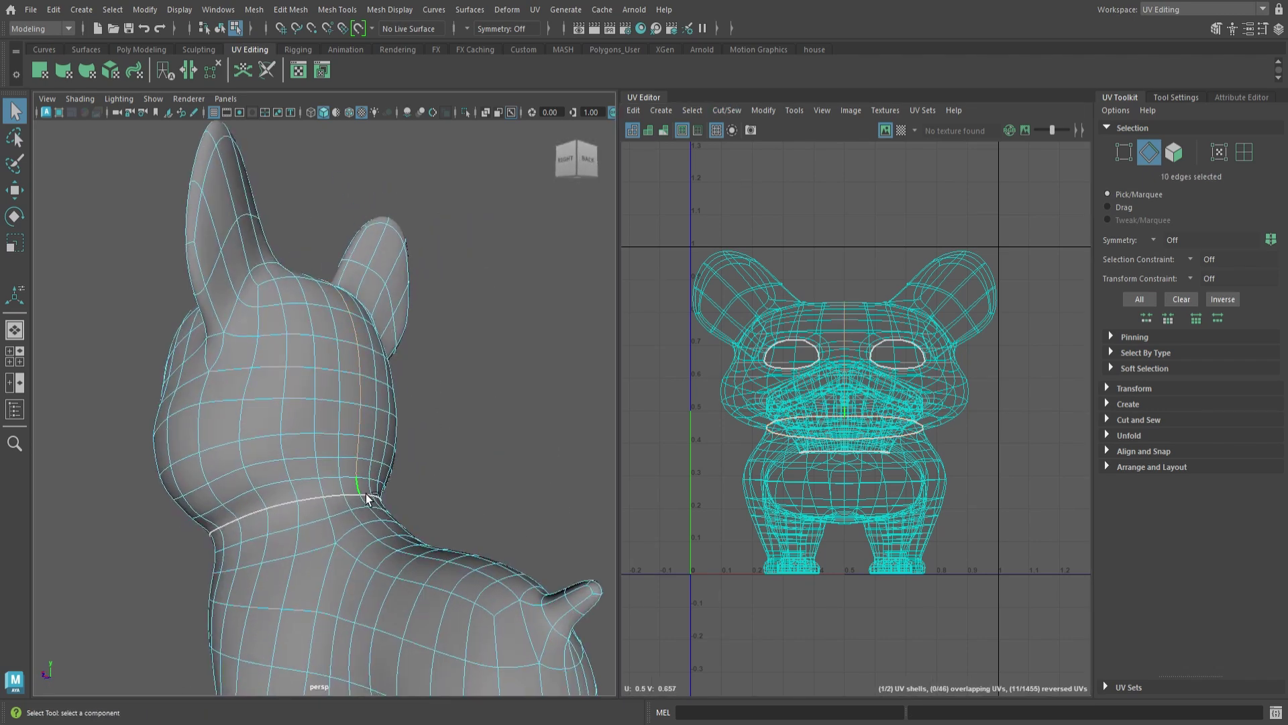
left_click_drag(365, 494, 389, 470, "alt")
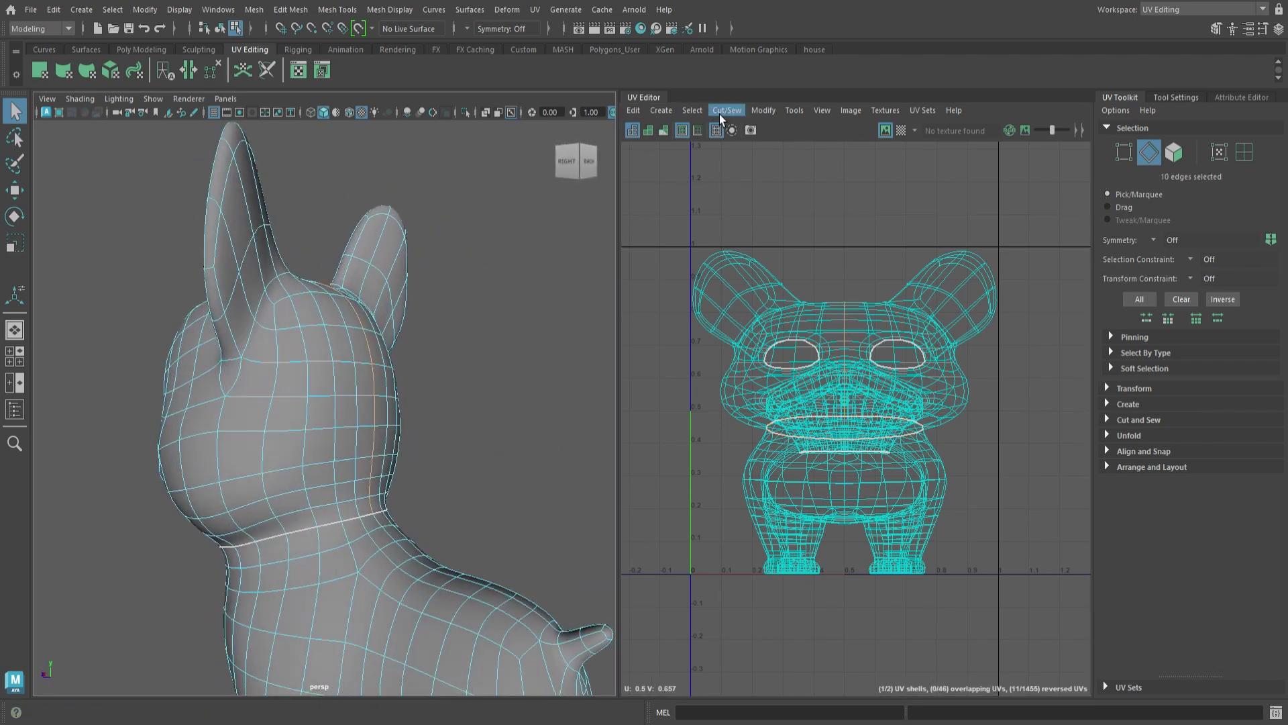
left_click(720, 115)
left_click(743, 183)
Select the edges around the base of the ear and cut the UVs along them
left_click(456, 364)
left_click_drag(456, 363, 564, 376, "alt")
scroll(545, 356, "up", 5)
left_click_drag(538, 351, 433, 375, "alt")
left_click(426, 351, "shift")
left_click(424, 273, "shift")
left_click(228, 309, "shift")
left_click(187, 387, "shift")
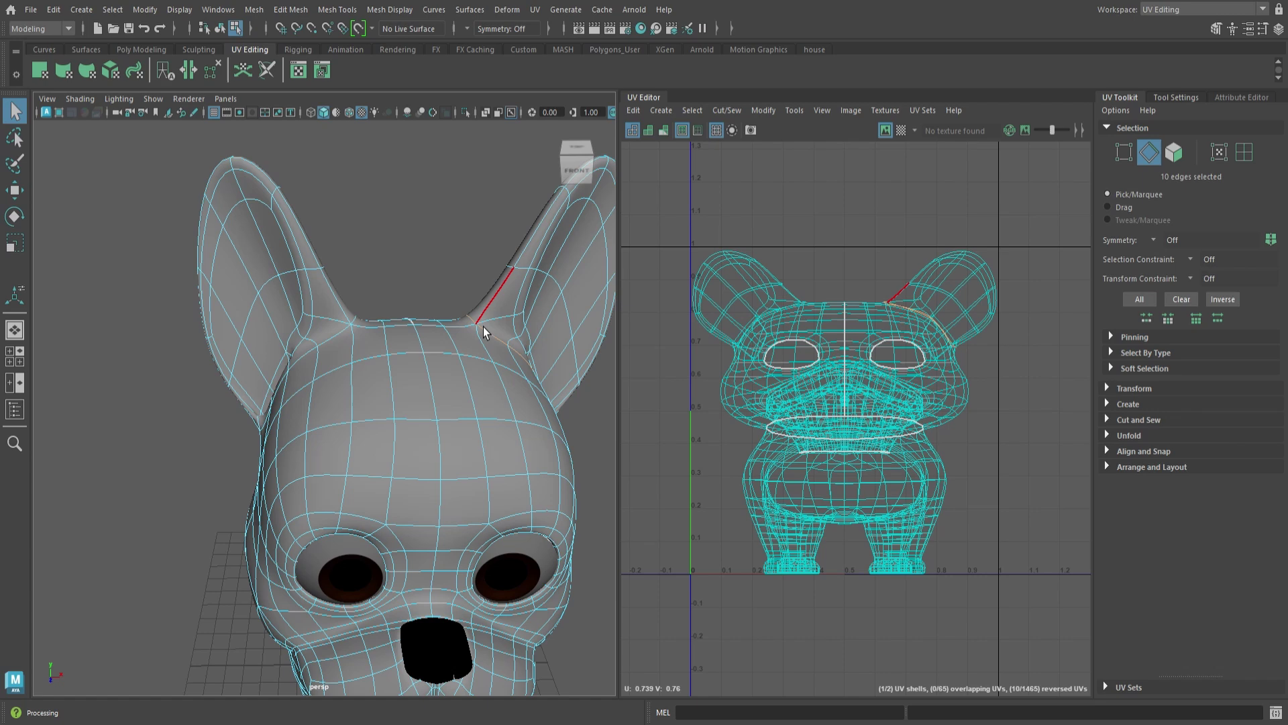
left_click(726, 110)
left_click(747, 184)
Turn on Object X symmetry and select the first seam edges under the muzzle toward the mouth corners
left_click_drag(463, 322, 412, 356, "alt")
left_click_drag(550, 503, 484, 406, "alt")
left_click(504, 417)
key("1")
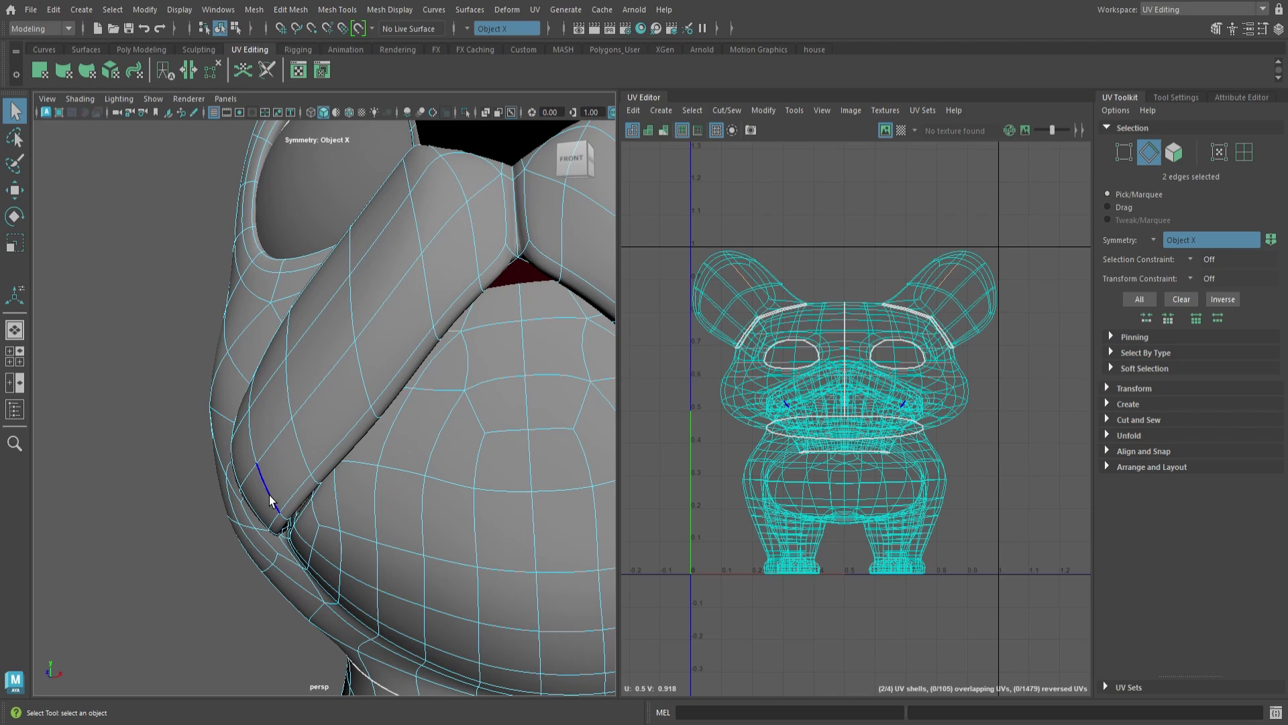
left_click_drag(273, 497, 307, 411, "alt")
left_click(307, 411)
scroll(307, 411, "down", 6)
left_click_drag(375, 376, 408, 377, "alt")
double_click(429, 314, "shift")
scroll(409, 403, "up", 5)
middle_click_drag(396, 584, 446, 512, "alt")
Switch to wireframe and add the hidden edges around the inner mouth corner to the seam selection
scroll(446, 512, "up", 4)
left_click_drag(446, 512, 379, 509, "alt")
left_click(372, 452, "shift")
key("4")
left_click(180, 349, "shift")
scroll(189, 358, "down", 5)
scroll(402, 550, "up", 4)
left_click_drag(419, 579, 442, 542, "alt")
left_click(442, 540, "shift")
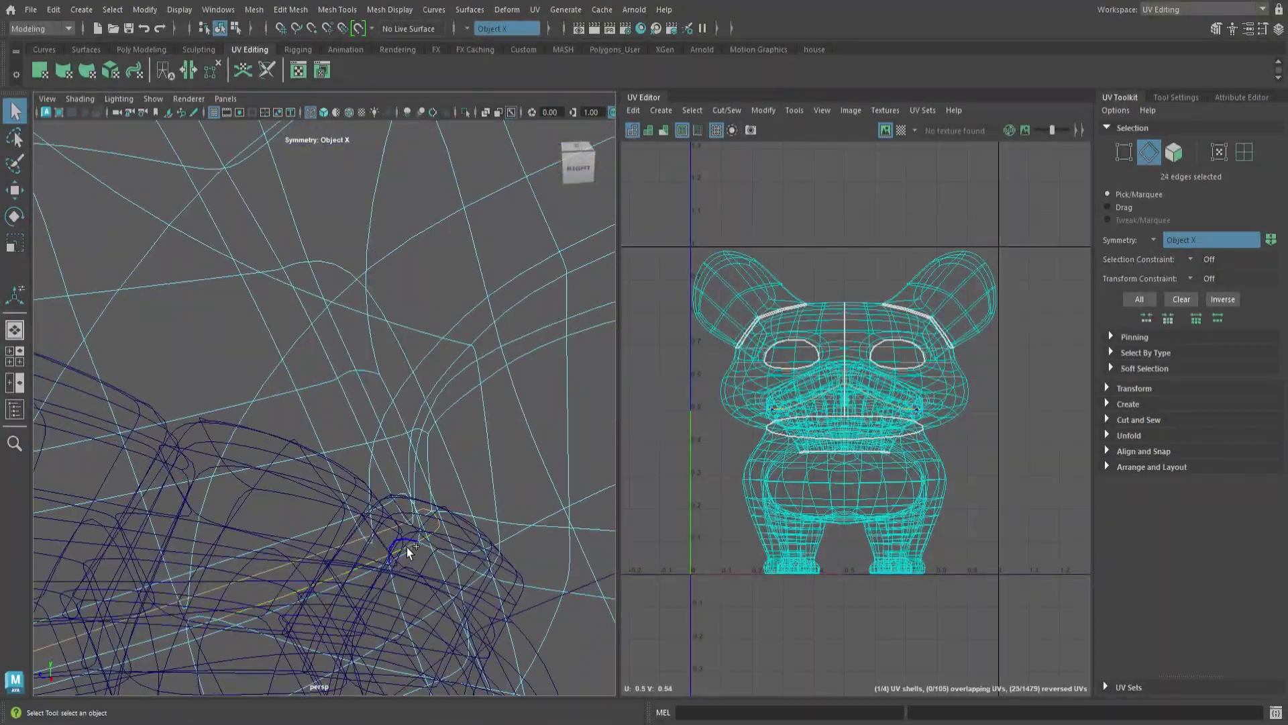
Add the remaining edges along the mouth line to the selection and cut the UVs along them
left_click_drag(195, 638, 292, 574, "alt")
mouse_move(220, 551)
left_mouse_down("alt")
mouse_move(267, 595)
mouse_move(271, 583)
mouse_move(148, 552)
mouse_move(207, 534)
left_mouse_up("alt")
left_click(138, 549, "shift")
left_click(207, 535, "shift")
middle_click_drag(207, 535, 242, 510, "alt")
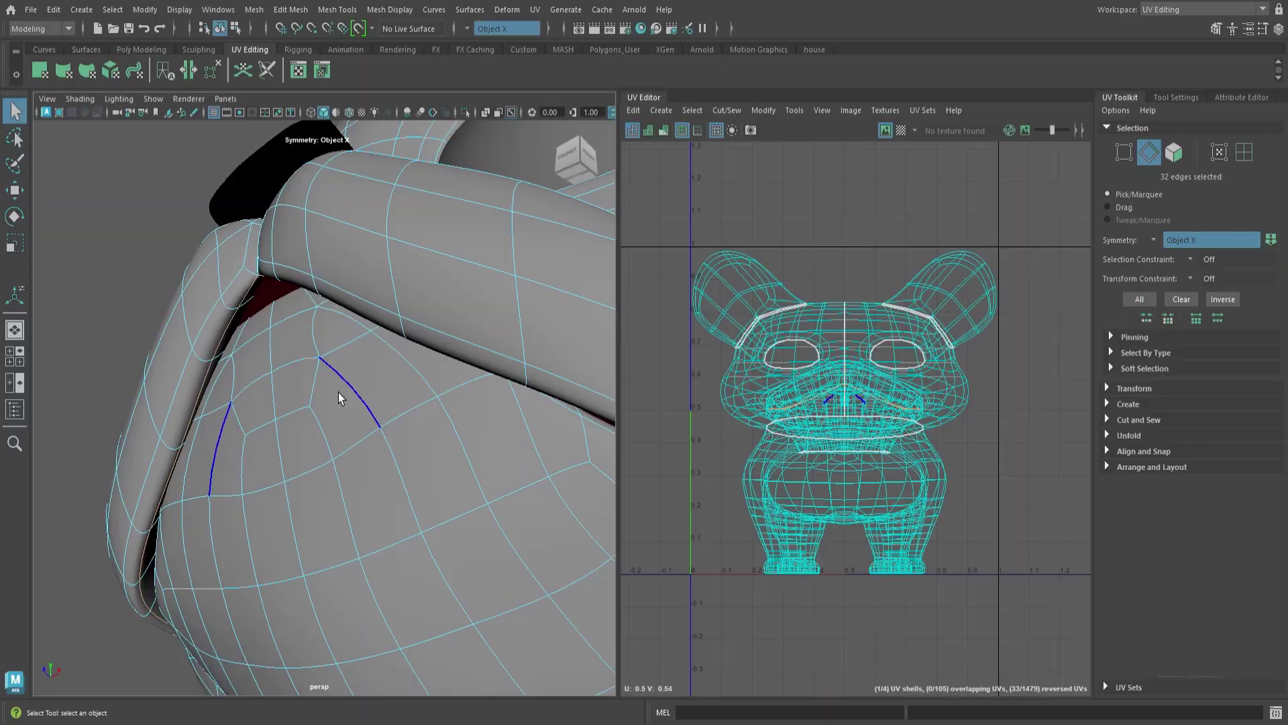
left_click_drag(339, 398, 297, 447, "alt")
double_click(288, 363, "shift")
scroll(383, 351, "down", 5)
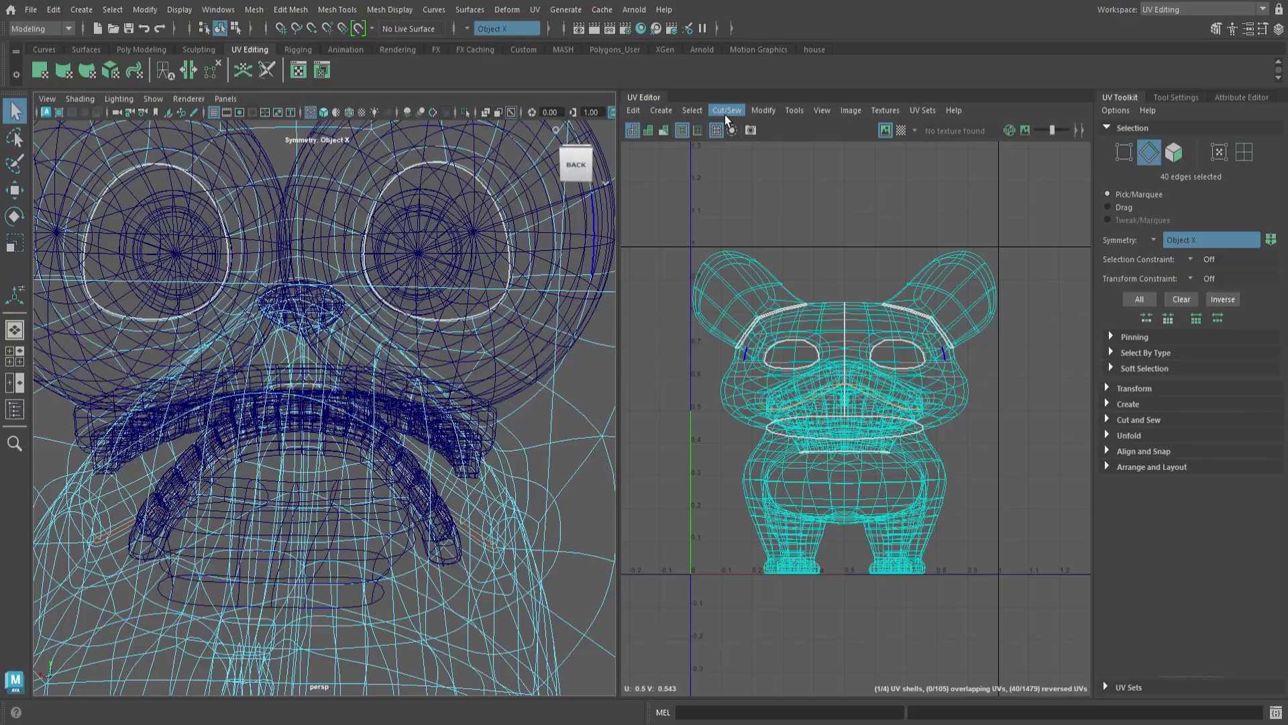
left_click(727, 111)
left_click(733, 152)
mouse_move(290, 495)
left_mouse_down("alt")
mouse_move(537, 500)
mouse_move(302, 498)
left_mouse_up("alt")
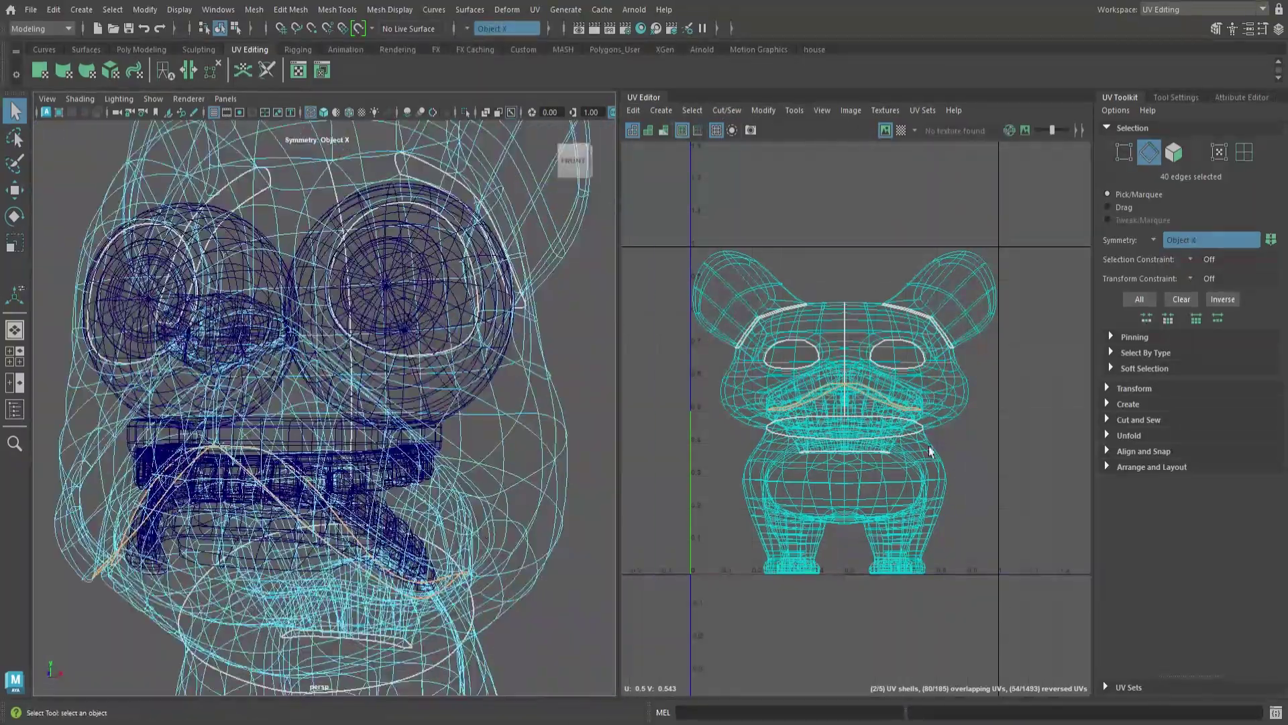
Select the head's UV shell and move it up, clear of the other shells and the 0–1 UV square
right_click_drag(891, 336, 917, 360)
left_click(893, 336)
scroll(888, 330, "down", 1)
key("w")
left_click_drag(855, 270, 852, 114)
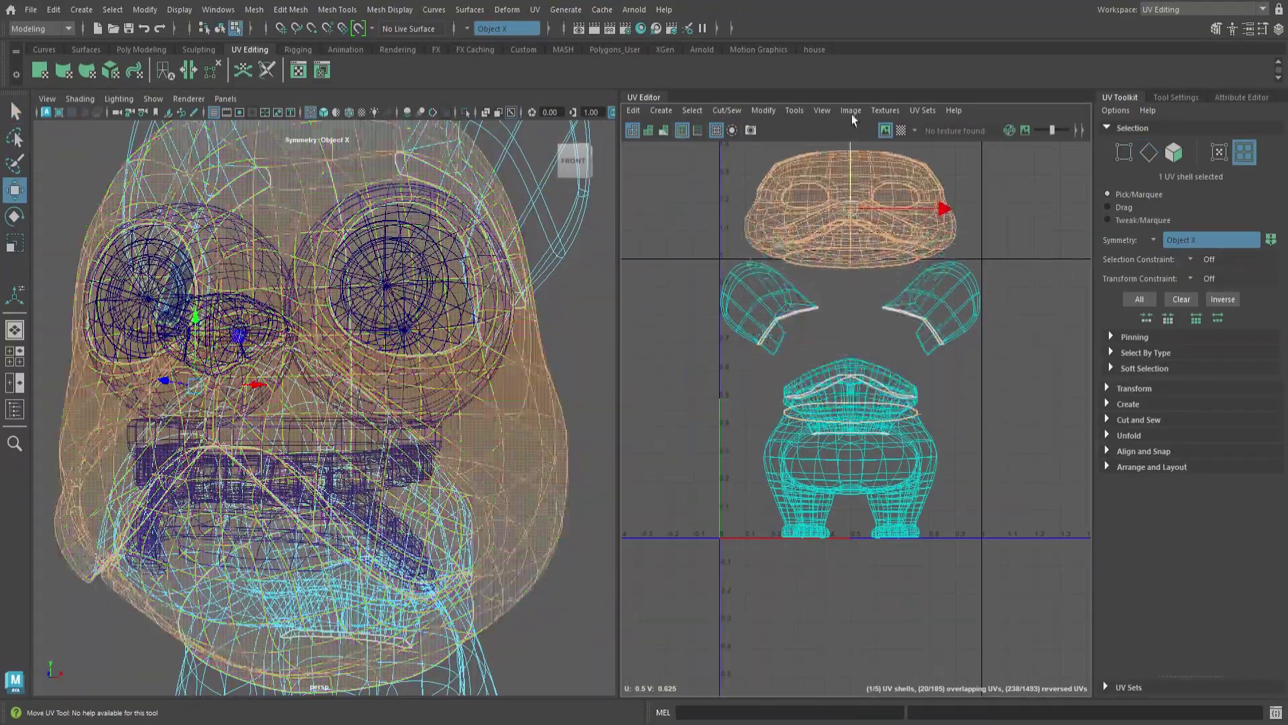
middle_click_drag(852, 115, 841, 328, "alt")
left_click_drag(841, 329, 841, 240)
Unfold the head's UV shell
left_click_drag(463, 536, 472, 492, "alt")
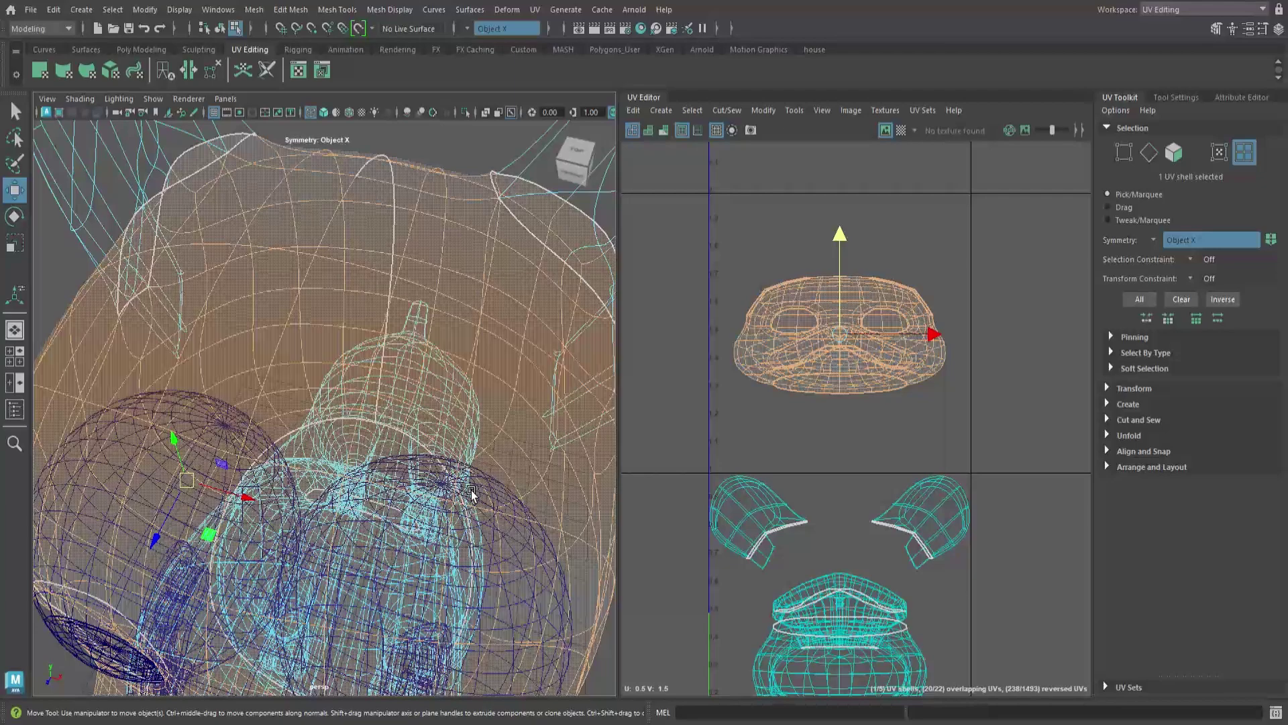
scroll(472, 492, "down", 3)
left_click(763, 110)
left_click(792, 550)
mouse_move(920, 403)
middle_mouse_down("alt")
mouse_move(872, 451)
mouse_move(937, 410)
middle_mouse_up("alt")
scroll(871, 452, "up", 1)
scroll(936, 411, "down", 1)
scroll(935, 427, "up", 1)
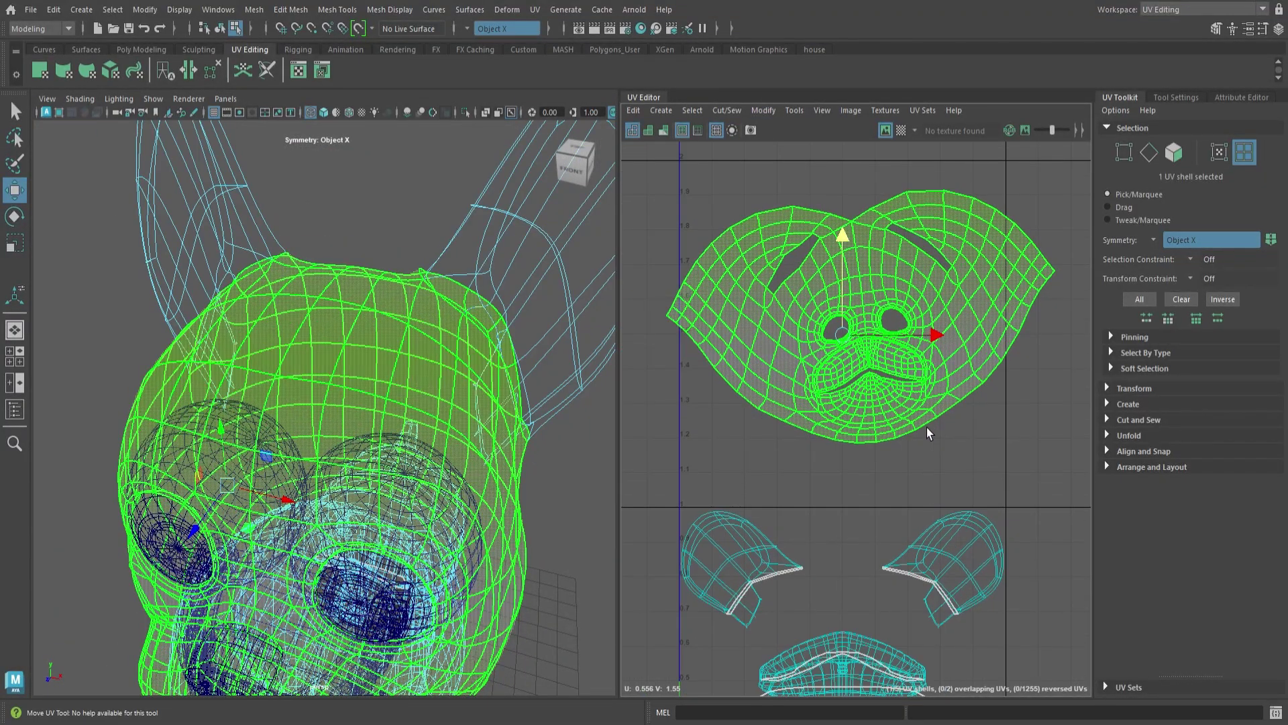
Center the head's UV shell horizontally above the 0–1 UV square, clear of the other shells
left_click(927, 430)
scroll(940, 402, "up", 3)
key("e")
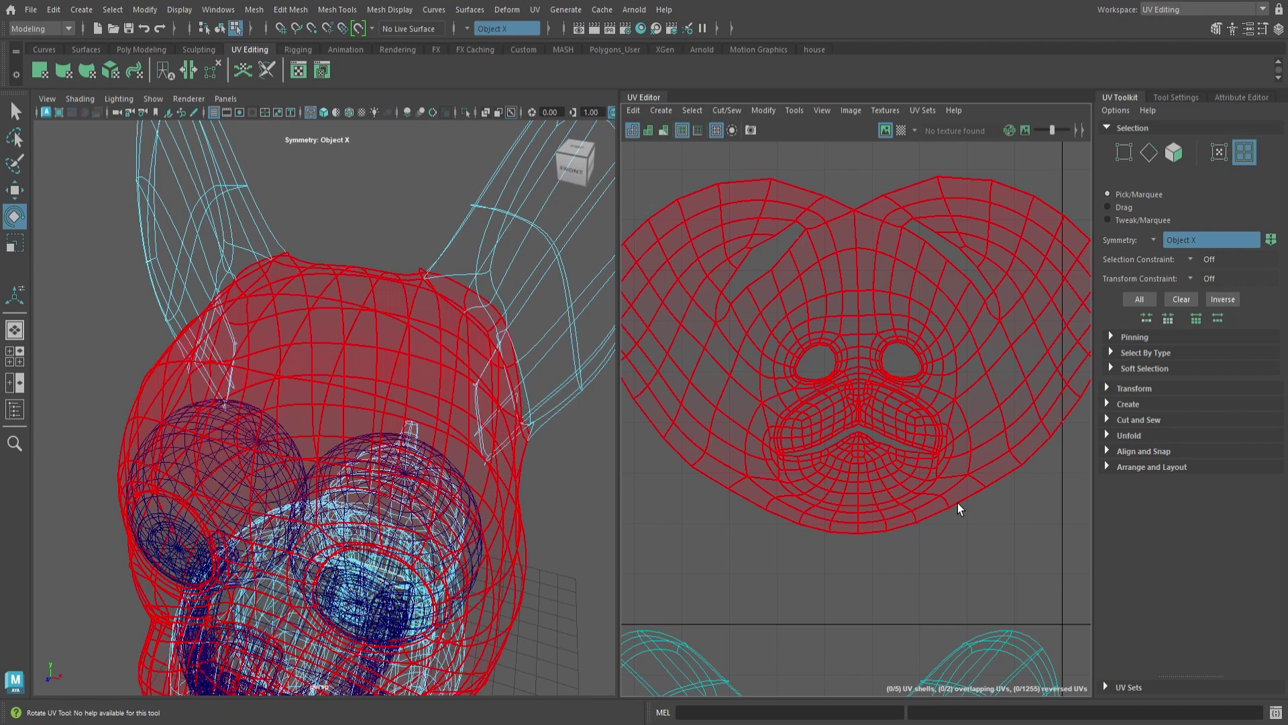
scroll(957, 502, "down", 2)
left_click(949, 449)
scroll(928, 522, "down", 1)
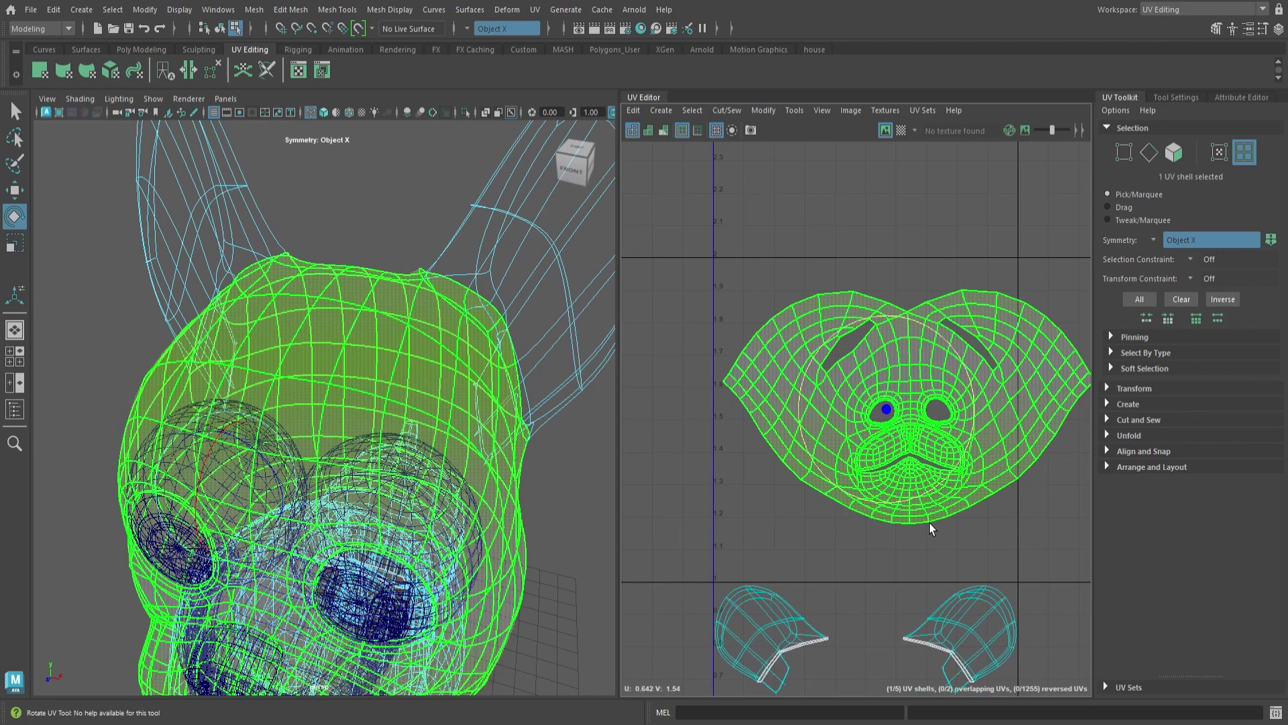
key("w")
left_click_drag(910, 411, 861, 441)
middle_click_drag(861, 441, 813, 207, "alt")
middle_click_drag(927, 520, 967, 443, "alt")
left_click(968, 449)
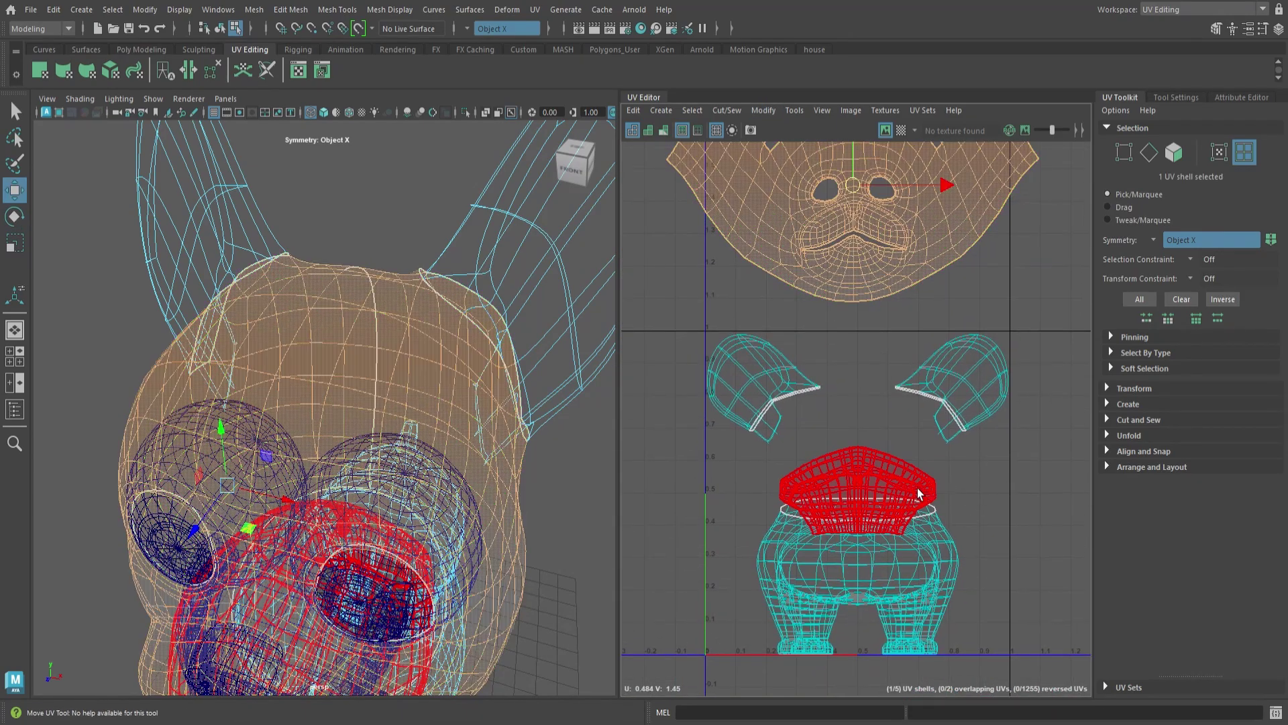
left_click(859, 469)
left_click(968, 483)
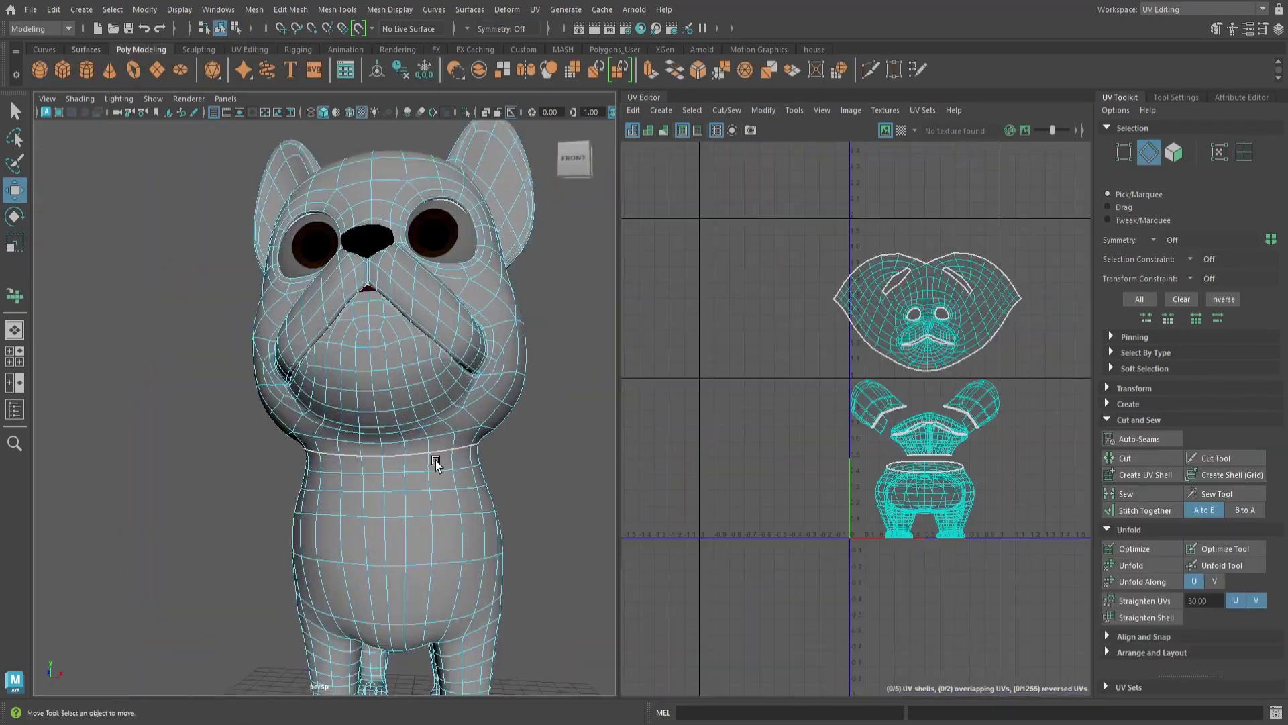
Select the vertical center edges from the neck down the chest and cut the UVs along them
left_click(386, 464)
left_click_drag(542, 479, 530, 435, "alt")
scroll(449, 445, "up", 3)
double_click(451, 447, "shift")
left_click(1133, 458)
Set symmetry to Object X and cut the UVs along the edge loops at the tops of the front legs
middle_click_drag(514, 527, 498, 477, "alt")
double_click(498, 477)
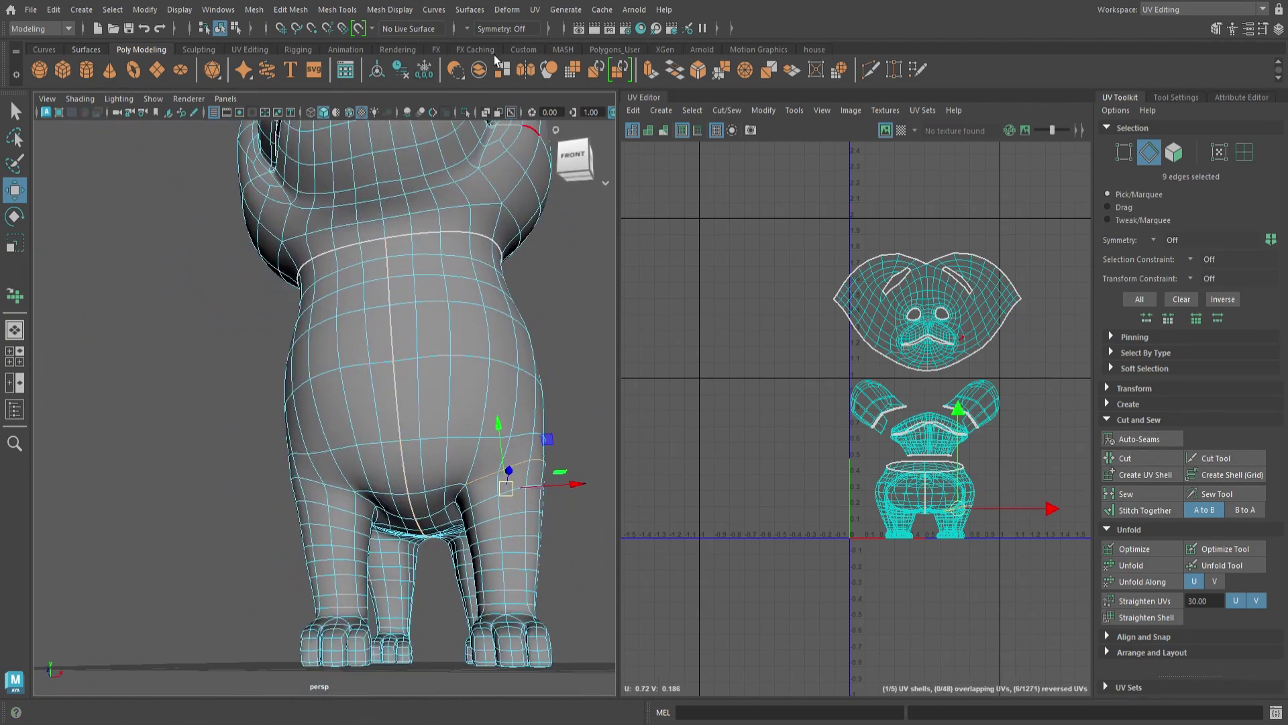
left_click(504, 29)
double_click(498, 474)
left_click_drag(429, 590, 407, 491, "alt")
double_click(401, 437, "shift")
left_click_drag(401, 440, 575, 449, "alt")
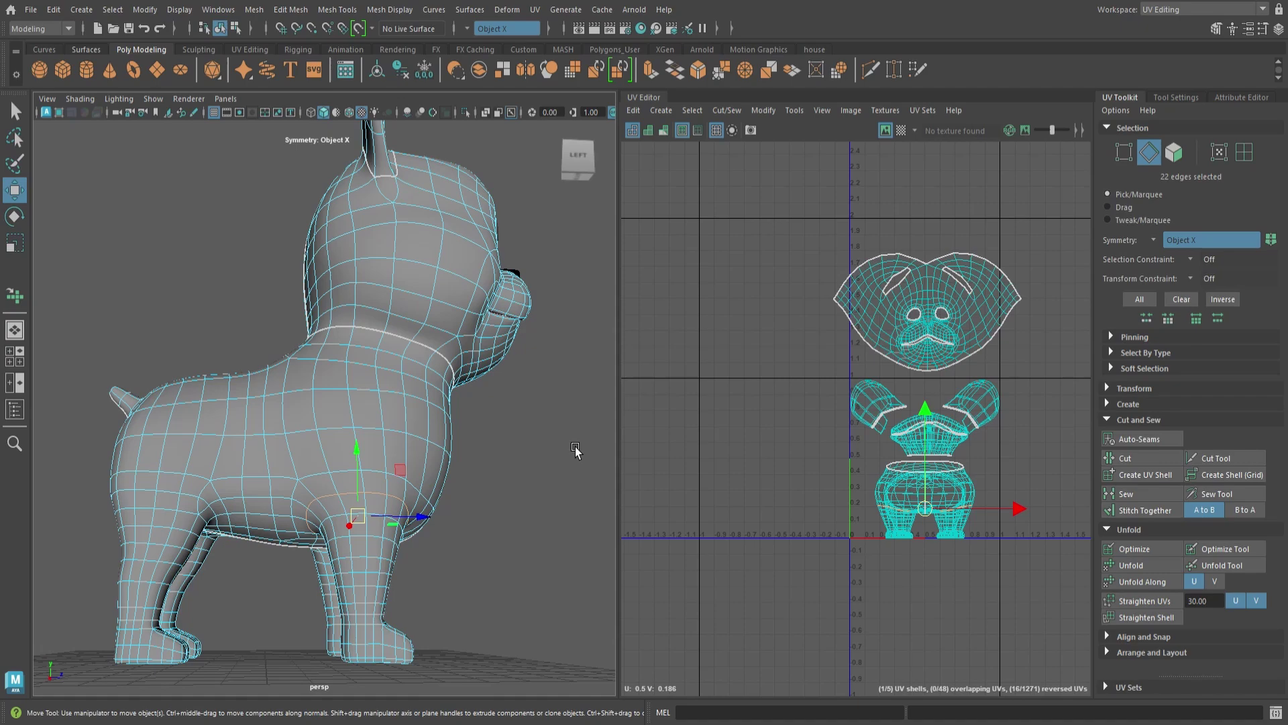
left_click(1132, 458)
Complete the edge selection around the tops of the hind legs and cut the UVs there
scroll(495, 490, "up", 2)
left_click_drag(497, 489, 604, 502, "alt")
left_click(522, 503, "shift")
left_click(1163, 461)
middle_click_drag(463, 518, 500, 514, "alt")
scroll(500, 515, "down", 3)
Select the torso's UV shell and move it outside the 0–1 square, beside the other shells
right_click_drag(456, 320, 462, 356)
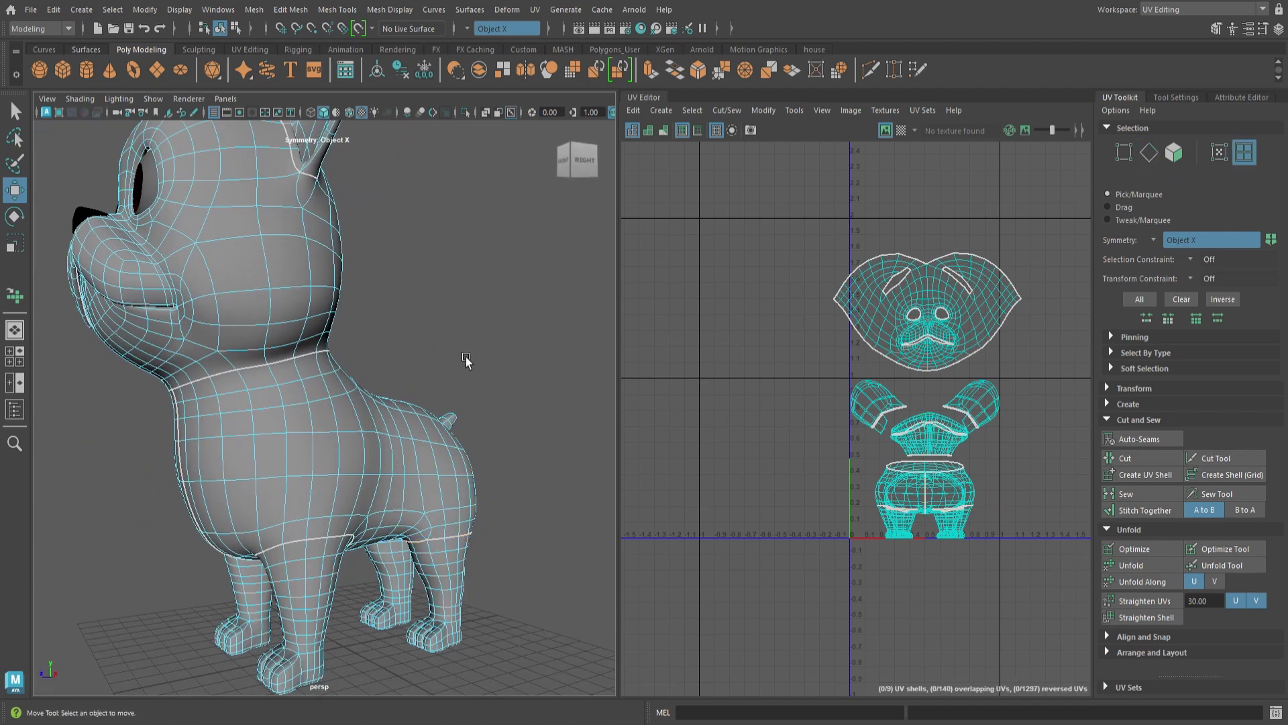
left_click(397, 431)
left_click_drag(928, 492, 783, 478)
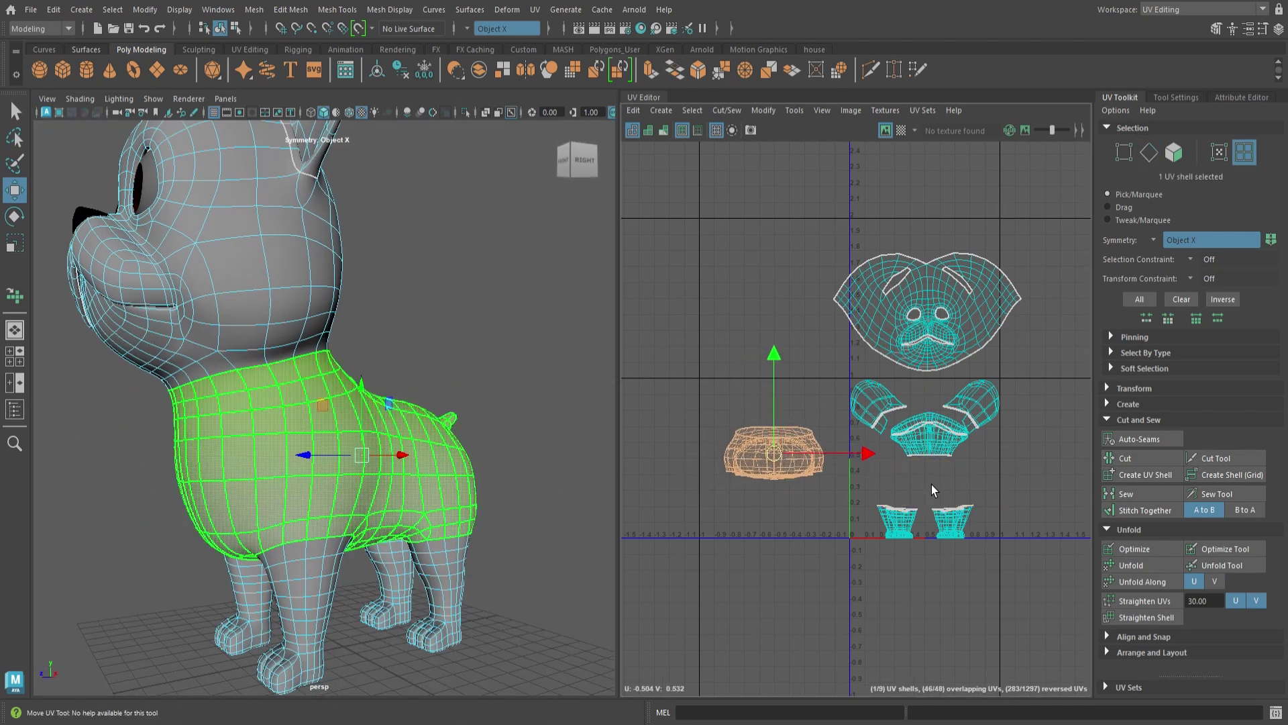
Unfold the torso's UV shell and rotate it
left_click(1131, 565)
scroll(838, 499, "up", 2)
key("e")
mouse_move(811, 404)
left_mouse_down()
mouse_move(834, 456)
mouse_move(827, 510)
left_mouse_up()
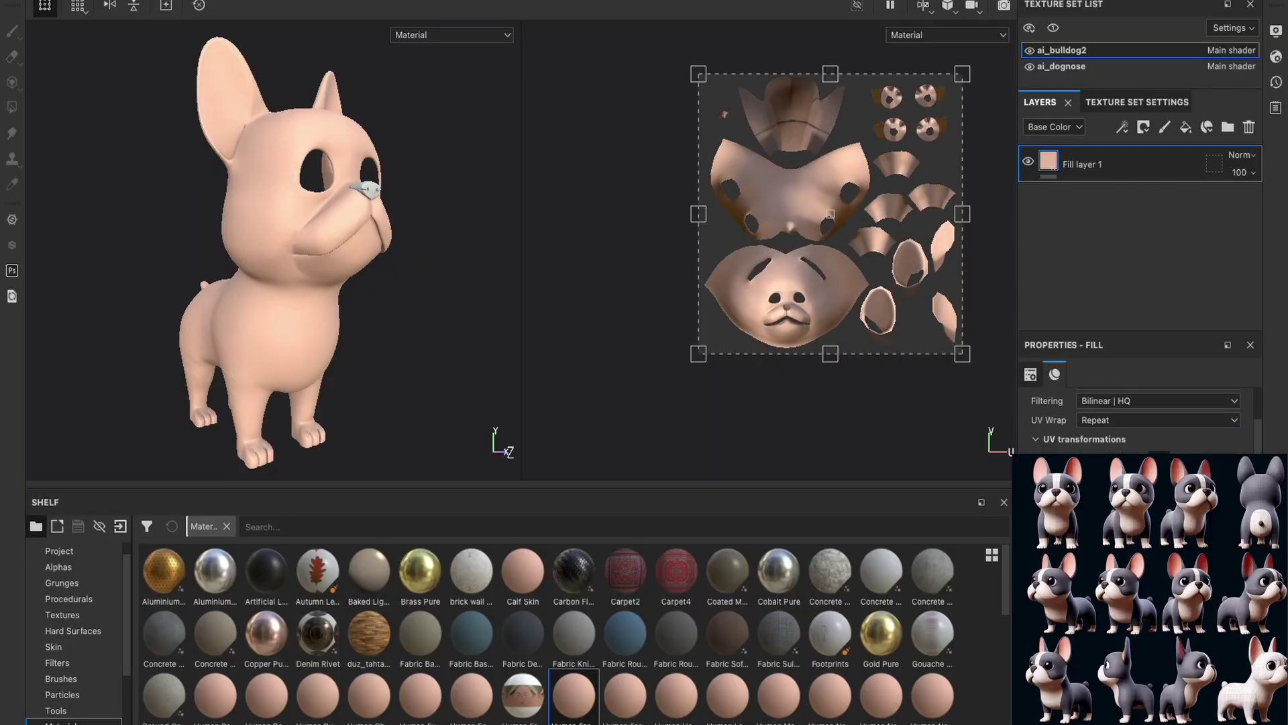
Switch to Substance Painter and change the base color of Fill layer 1 to a reddish brown
scroll(1140, 422, "down", 3)
scroll(1139, 421, "up", 5)
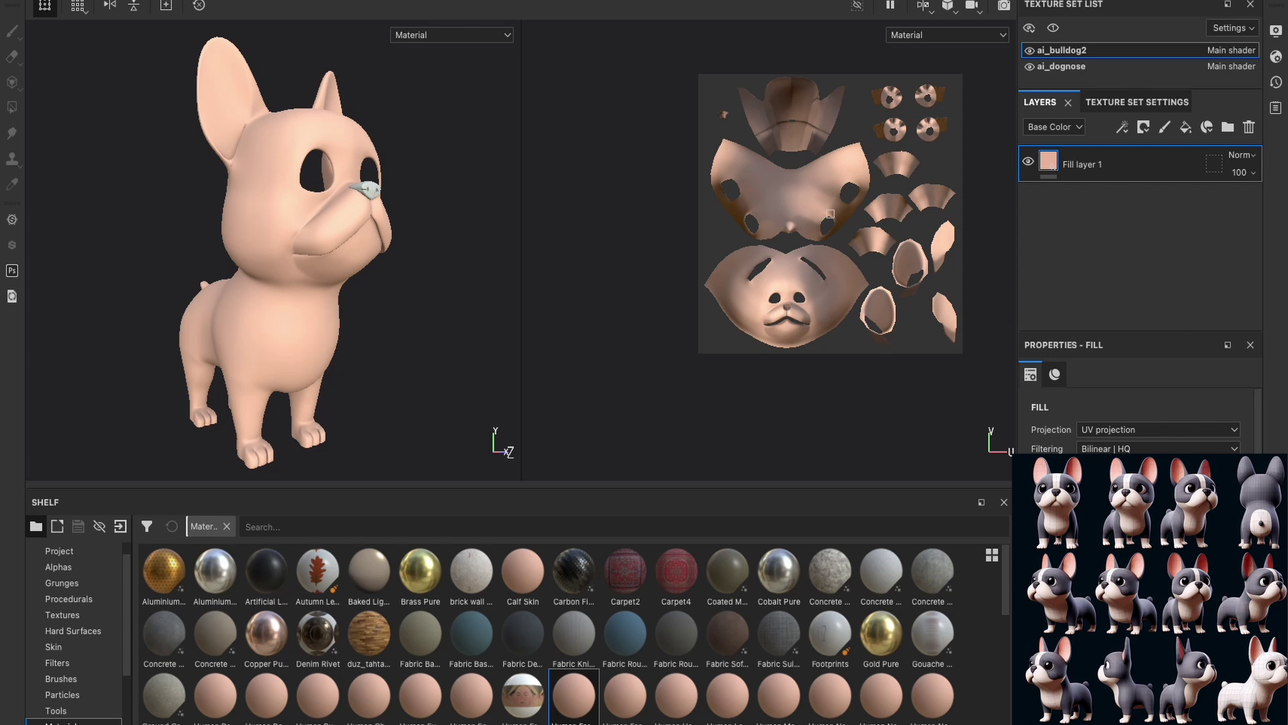
scroll(1140, 423, "down", 5)
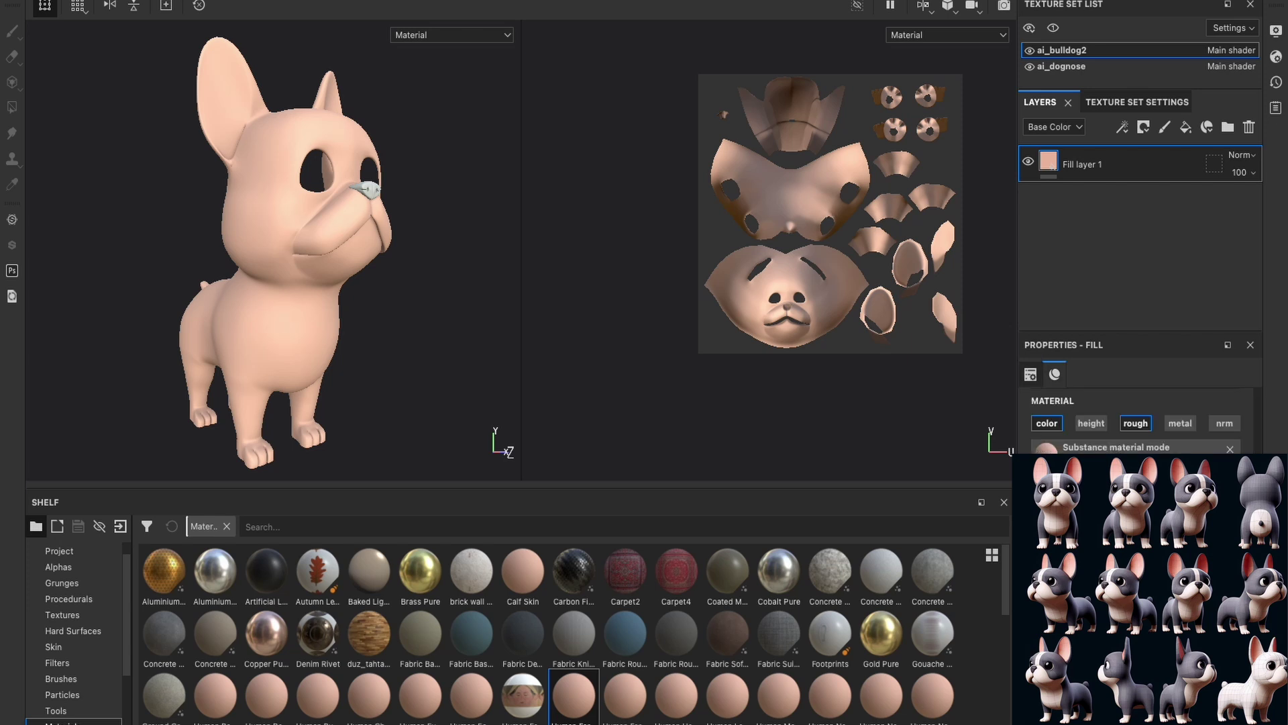
left_click(1141, 537)
left_click_drag(1191, 435, 1190, 452)
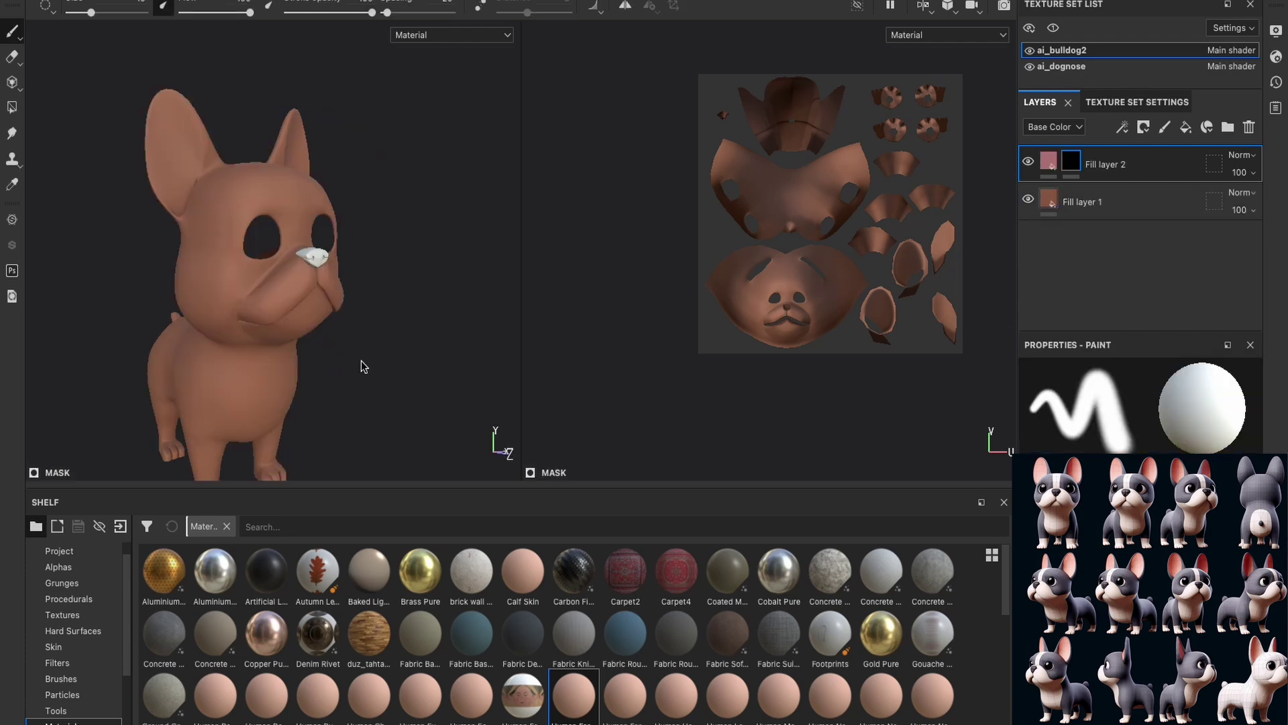
Use Polygon Fill on Fill layer 2's black mask to color the two inner-ear UV islands pink
left_click(12, 107)
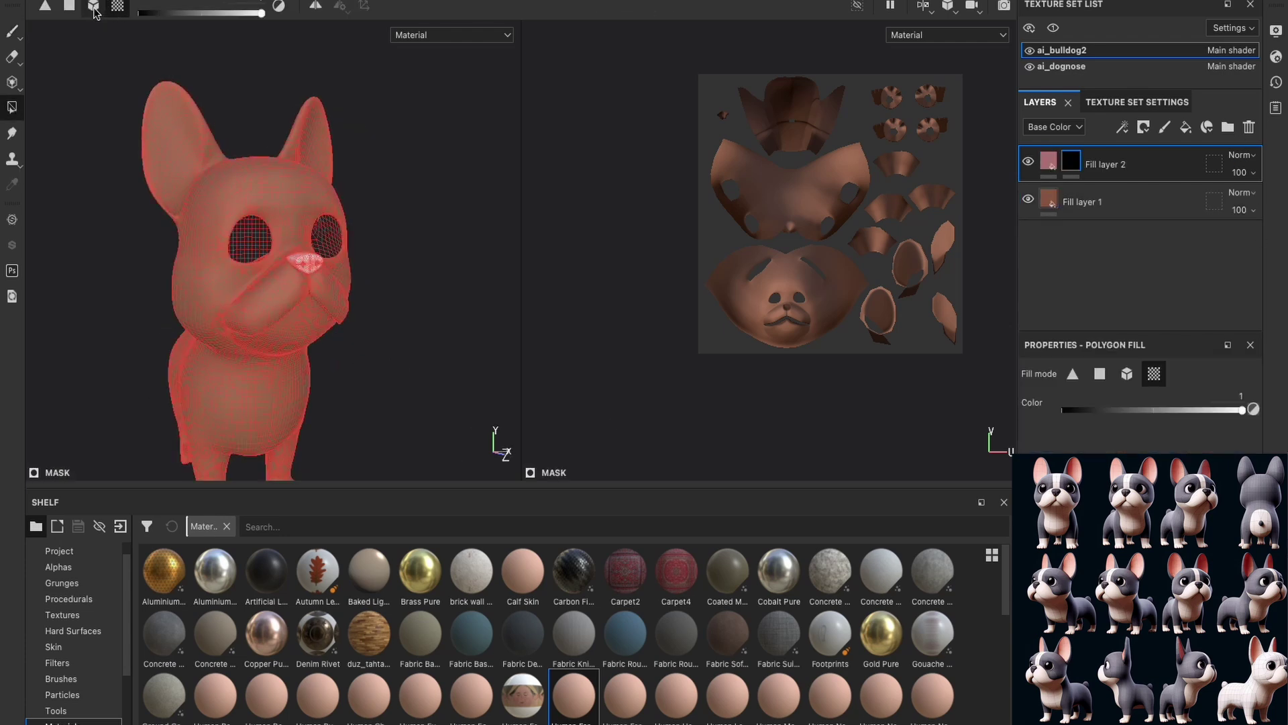
left_click(945, 315)
mouse_move(393, 275)
left_mouse_down("alt")
mouse_move(353, 285)
mouse_move(411, 276)
mouse_move(349, 269)
mouse_move(439, 274)
mouse_move(426, 271)
left_mouse_up("alt")
left_click(944, 240)
Paint the mask of Fill layer 2 copy 1 along the belly with a smaller brush to refine the coat's color boundary
left_click(11, 31)
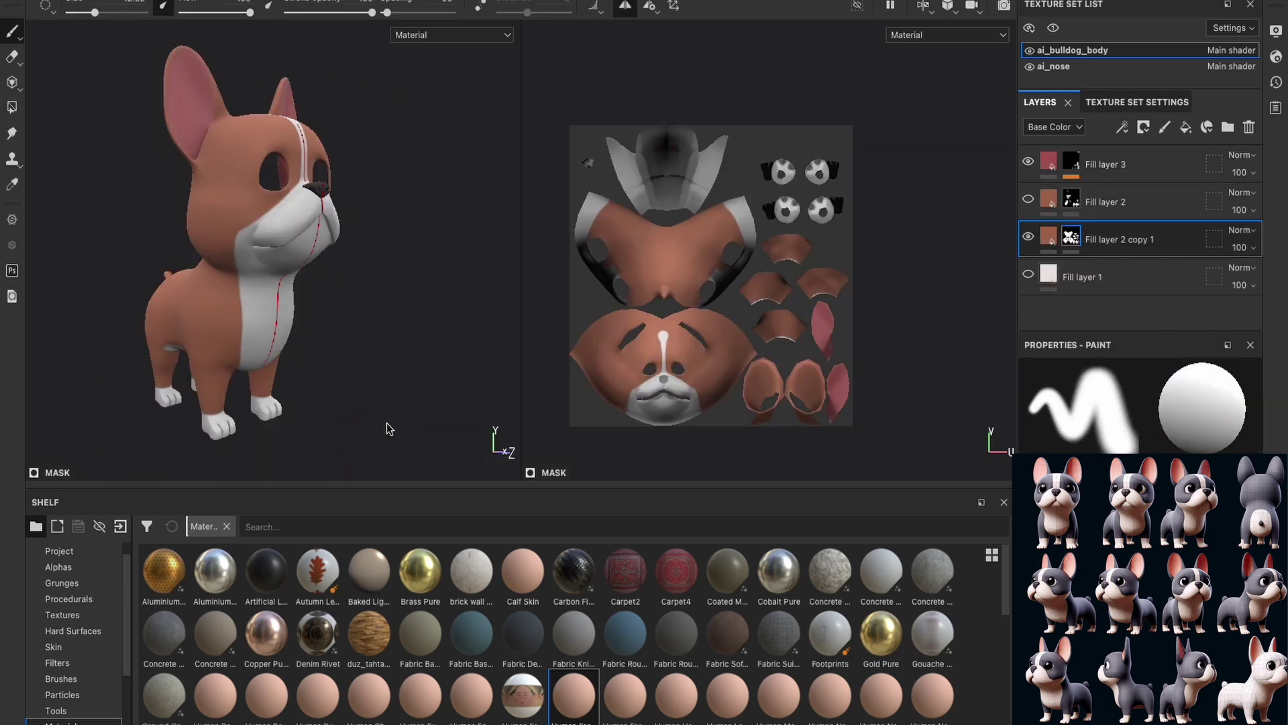
mouse_move(351, 382)
left_mouse_down("alt")
mouse_move(212, 304)
mouse_move(218, 275)
left_mouse_up("alt")
left_click_drag(229, 271, 183, 271)
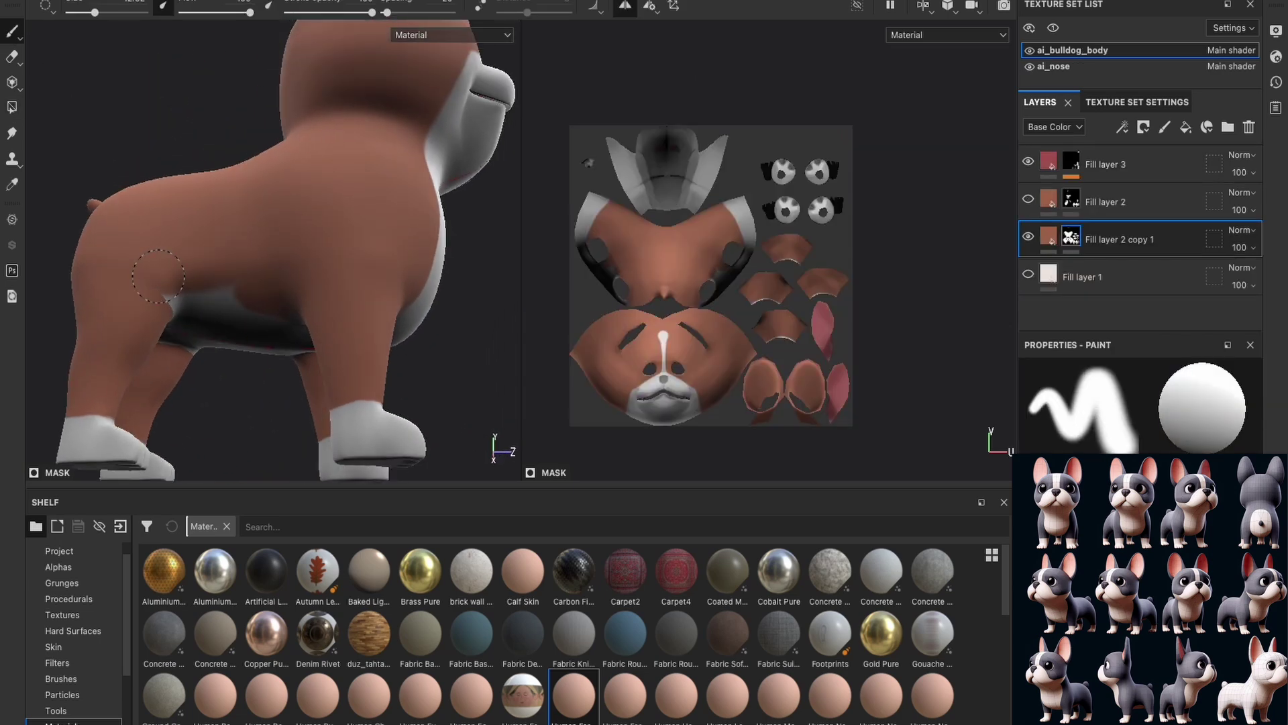
right_click_drag(175, 276, 161, 276, "ctrl")
left_click_drag(219, 288, 230, 229, "alt")
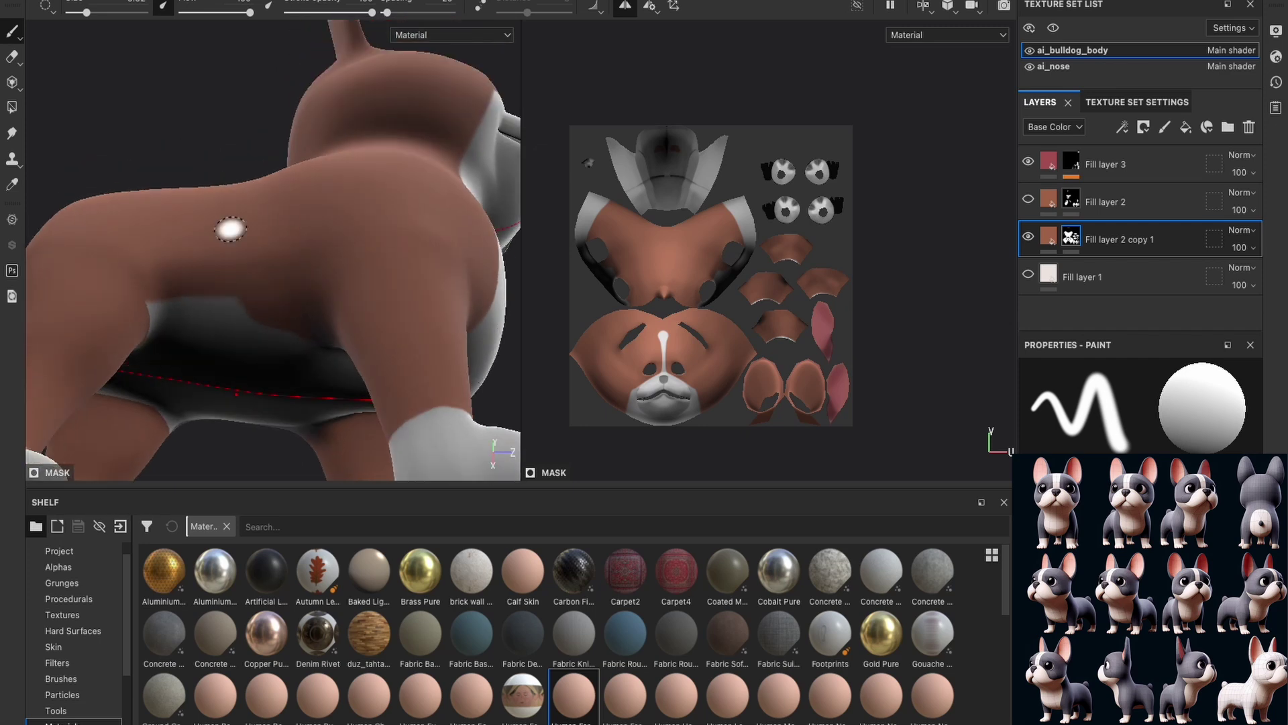
left_click_drag(255, 307, 249, 276, "alt")
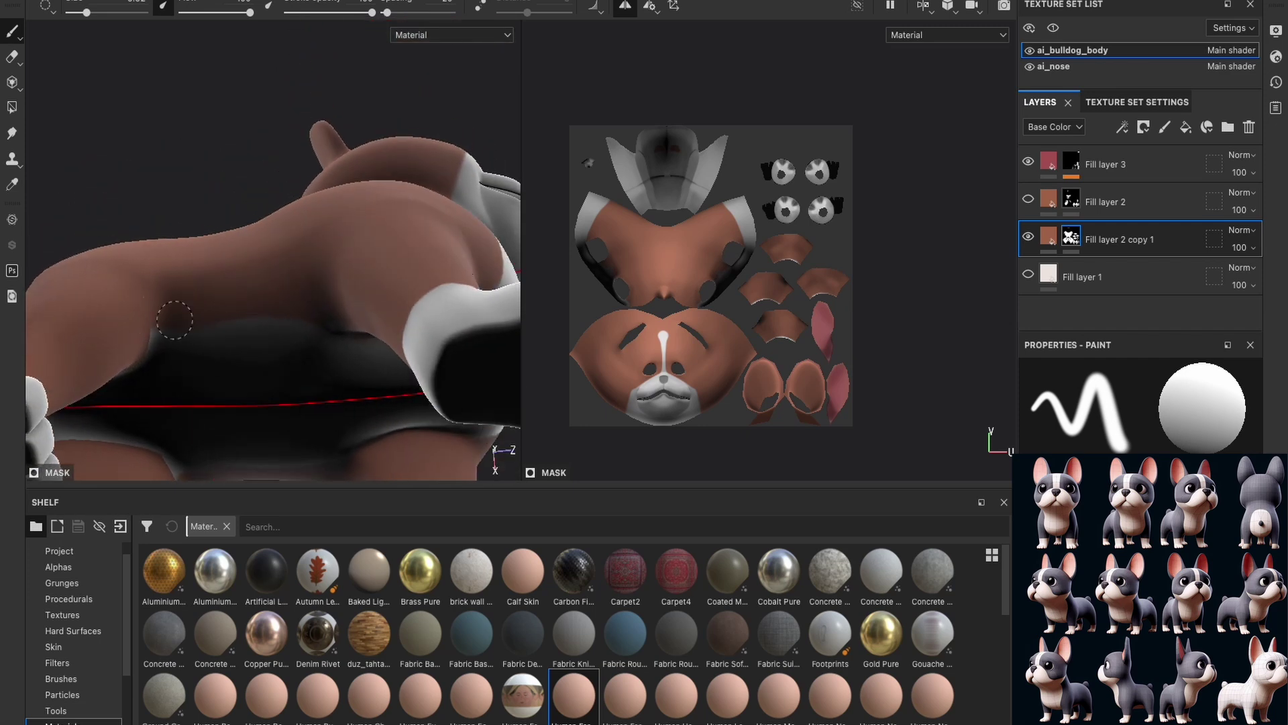
left_click_drag(166, 318, 265, 263, "alt")
mouse_move(159, 346)
left_mouse_down("alt")
mouse_move(187, 374)
mouse_move(229, 322)
mouse_move(265, 345)
mouse_move(336, 322)
mouse_move(483, 368)
mouse_move(362, 322)
mouse_move(65, 109)
left_mouse_up("alt")
Erase parts of the brown layer's mask between the hind legs and touch up the color edge above the paws
left_click(16, 60)
scroll(241, 362, "up", 5)
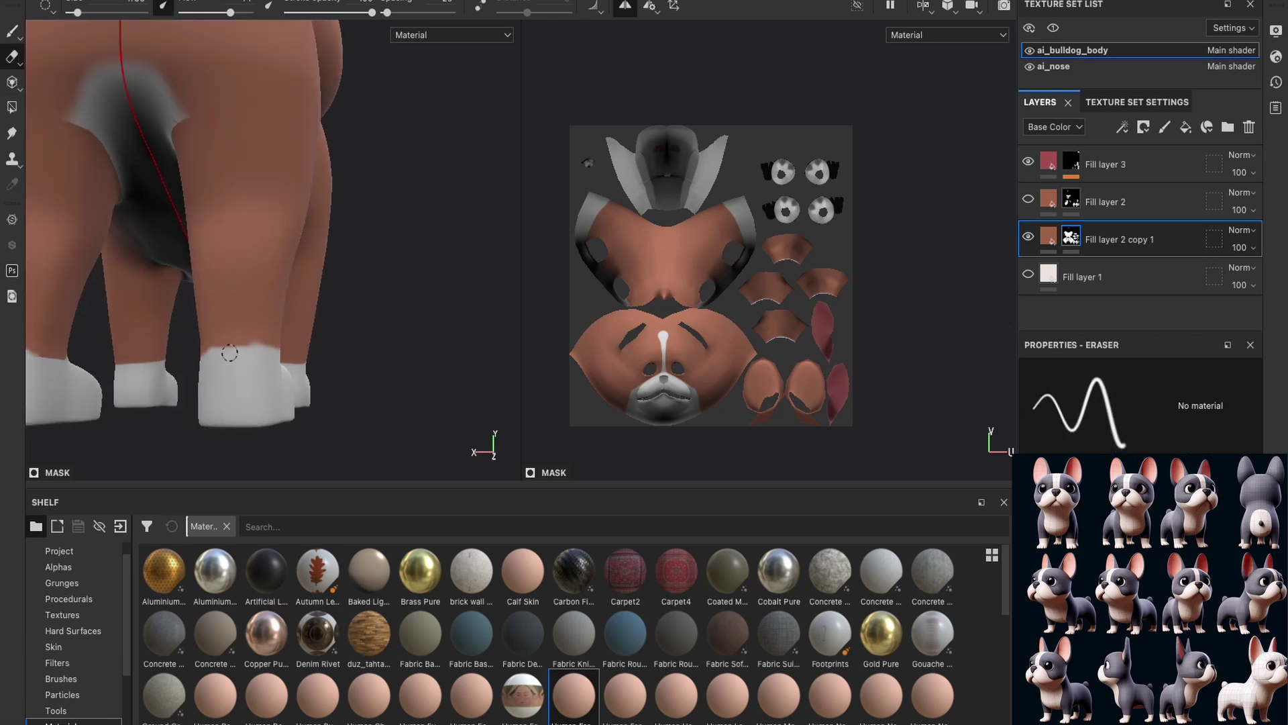
mouse_move(254, 371)
left_mouse_down("alt")
mouse_move(171, 366)
mouse_move(239, 371)
mouse_move(202, 376)
left_mouse_up("alt")
key("1")
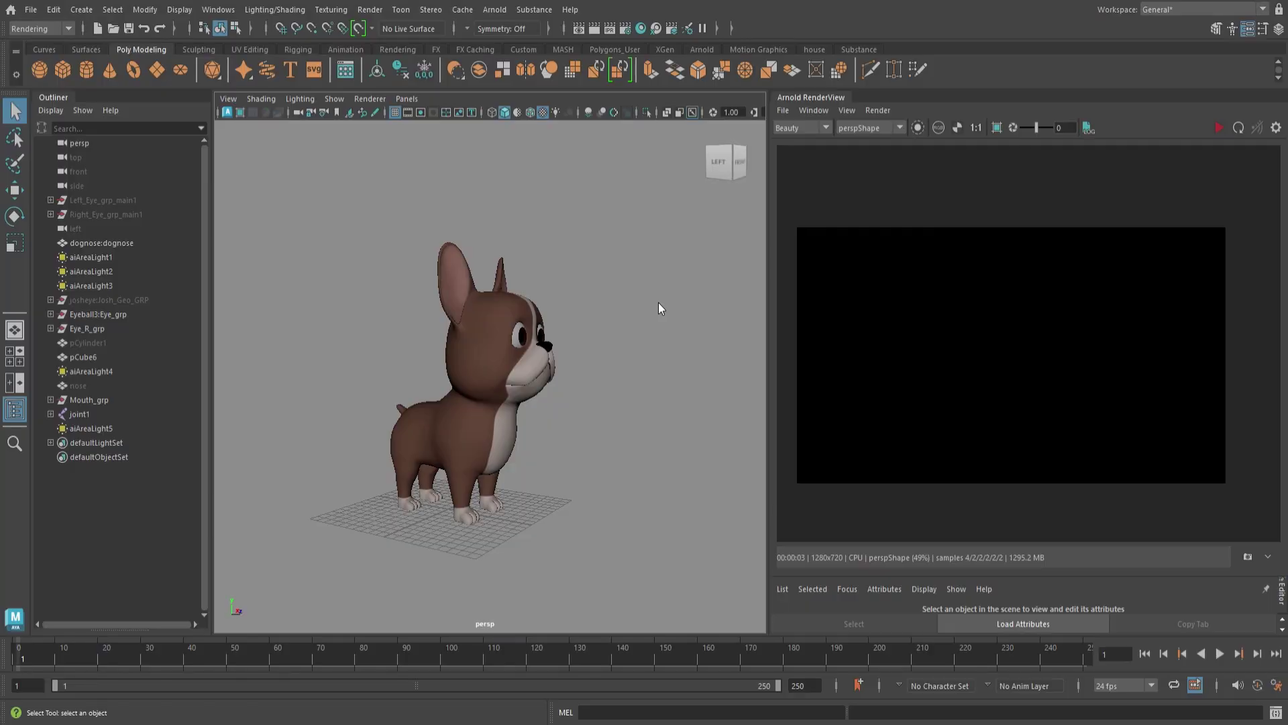
Switch to Maya and render the textured dog in the Arnold RenderView from the side and the front
left_click(1241, 132)
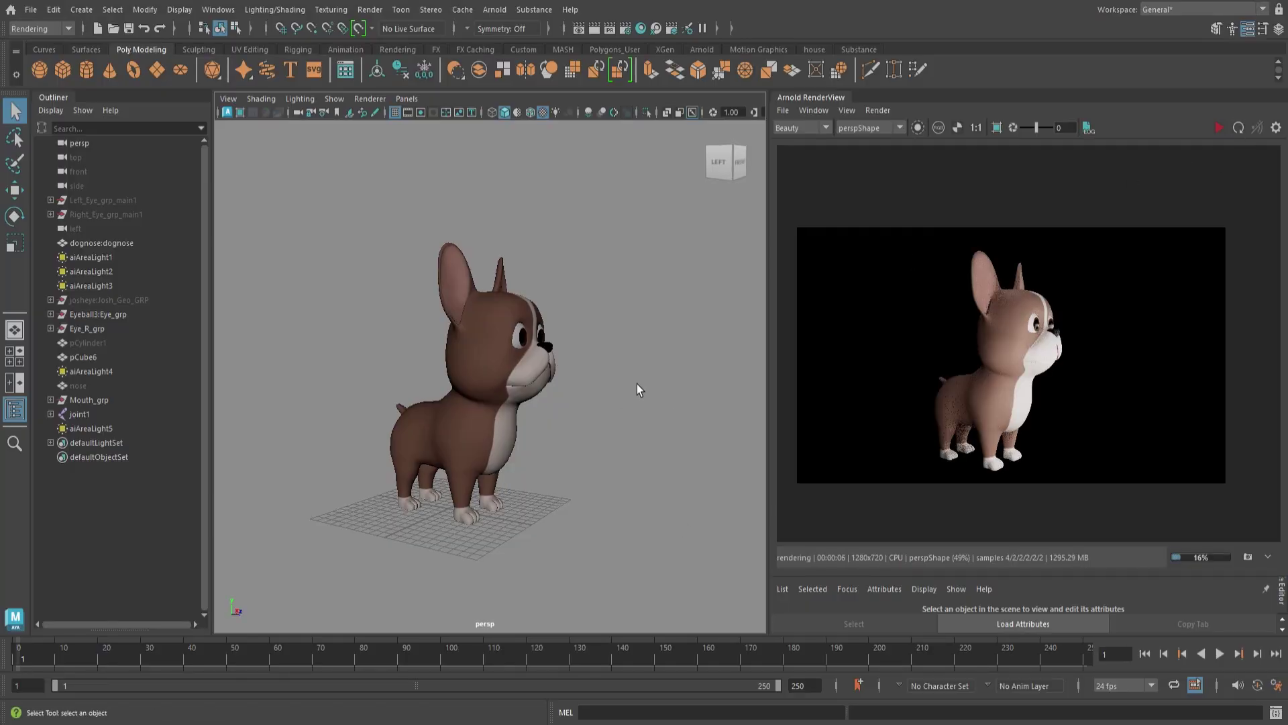
scroll(1024, 417, "up", 2)
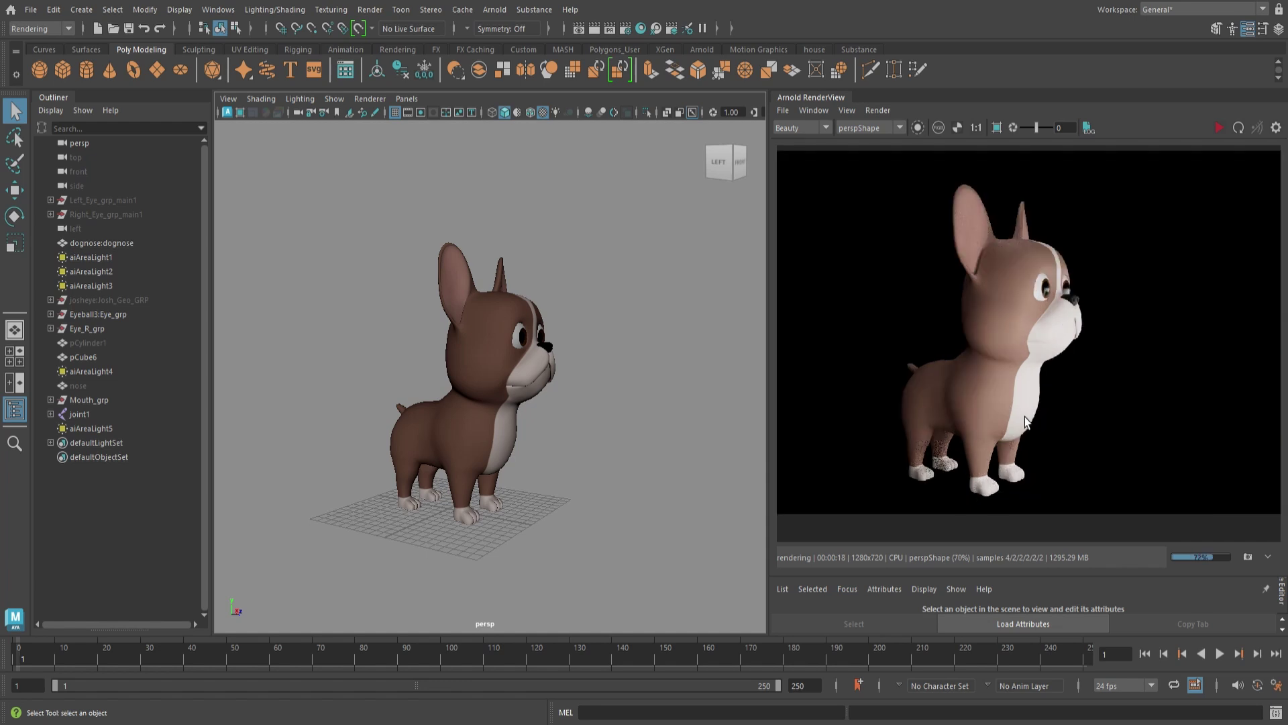
left_click_drag(606, 410, 511, 408, "alt")
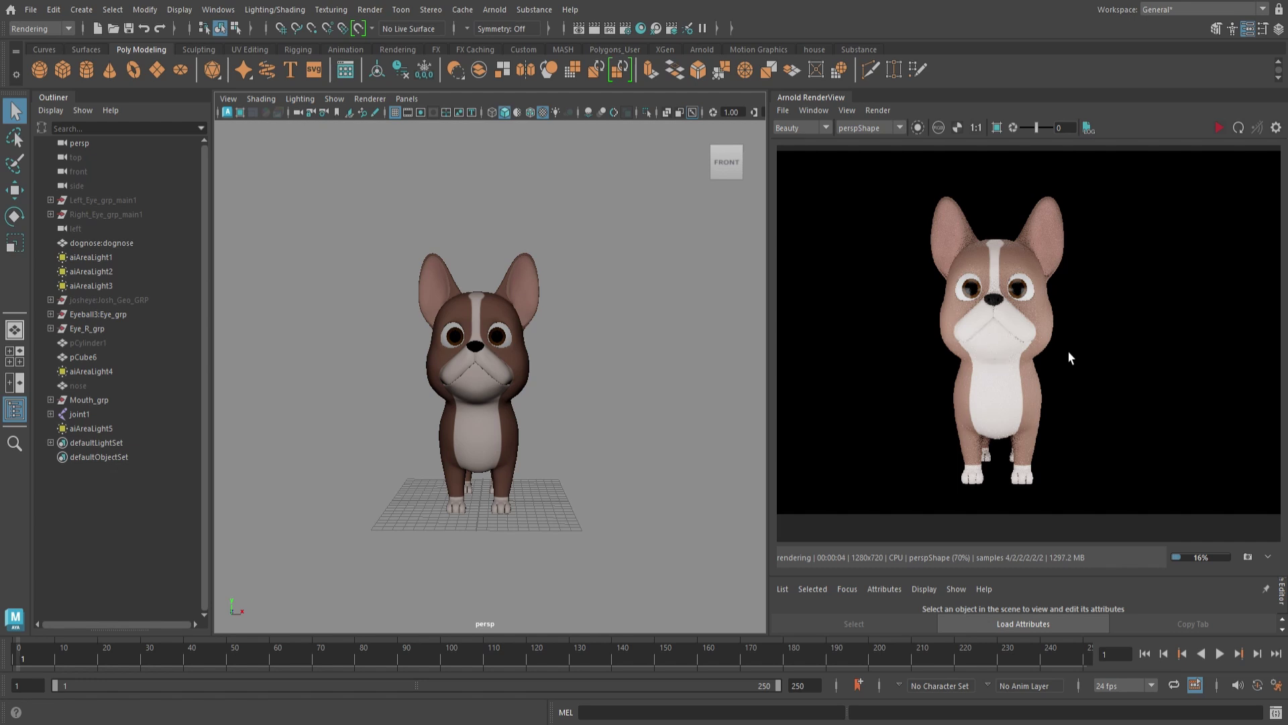
left_click_drag(598, 395, 540, 385, "alt")
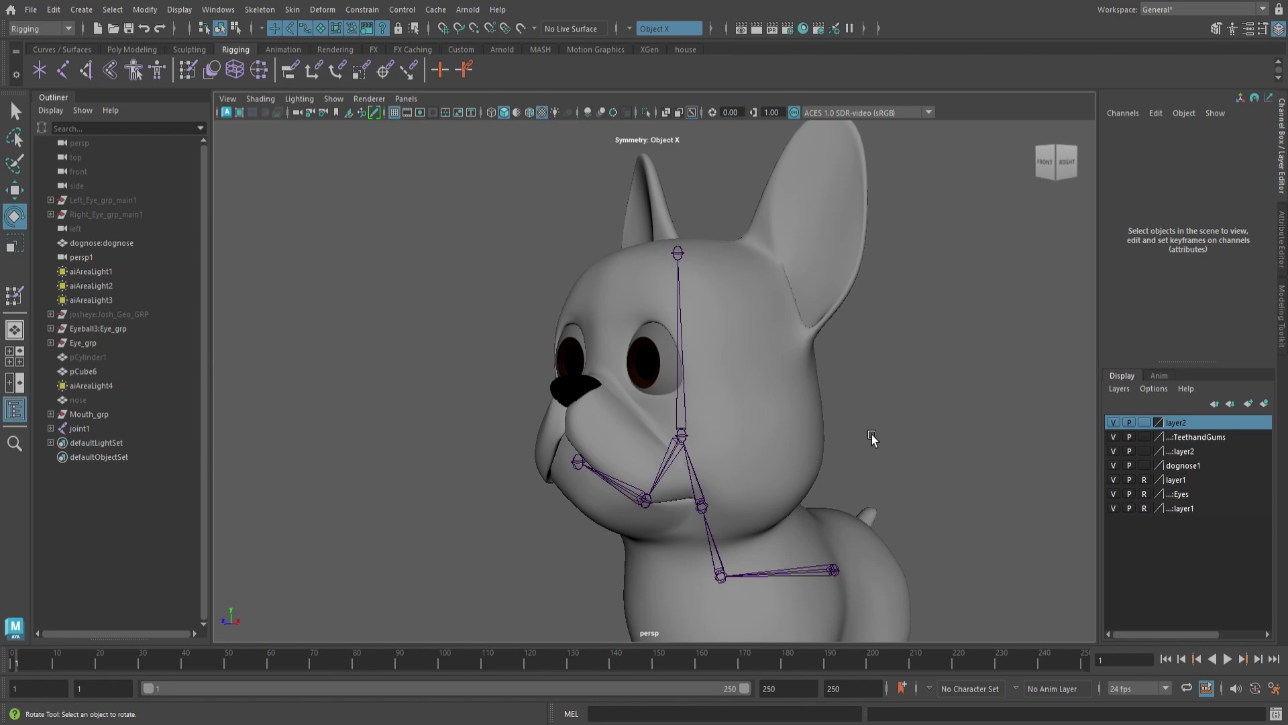
Select the dog's body mesh and examine how the head and jaw joints sit inside it
left_click_drag(872, 439, 882, 436, "alt")
middle_click_drag(881, 436, 860, 409, "alt")
left_click(778, 433)
left_click_drag(848, 452, 894, 455, "alt")
left_click_drag(613, 490, 576, 456, "alt")
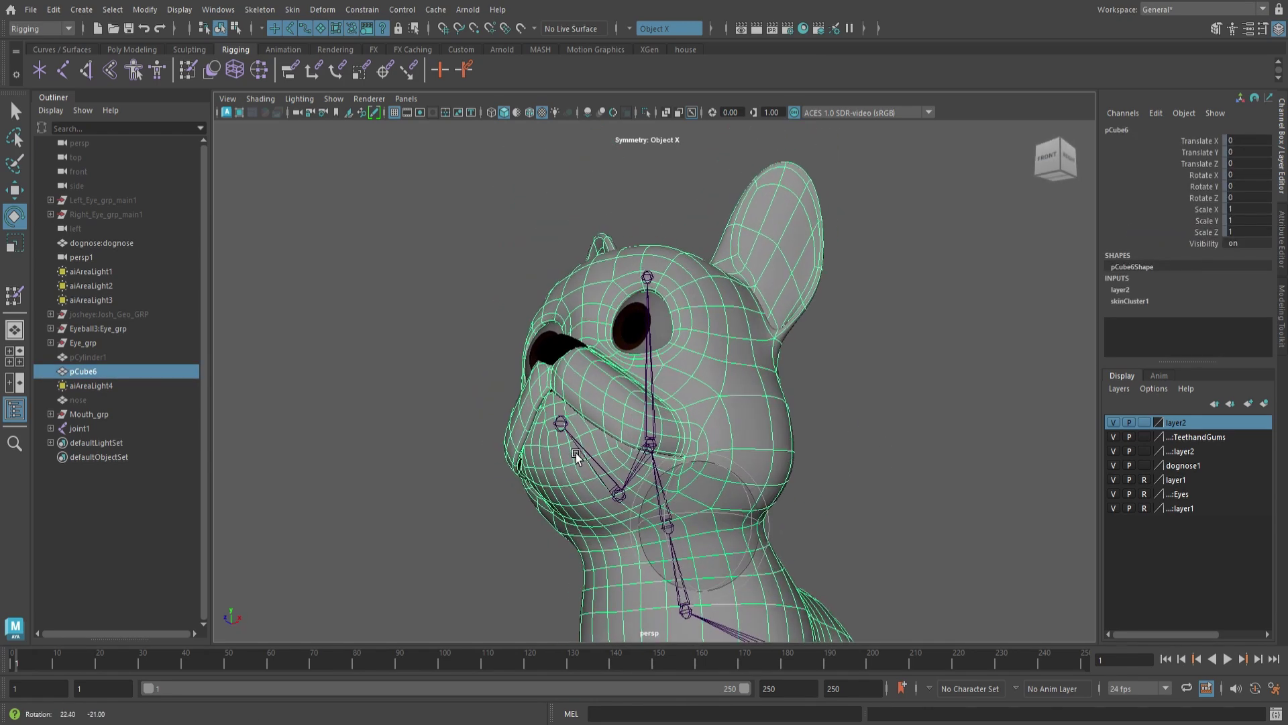
left_click_drag(692, 498, 665, 531, "alt")
Select the lower jaw joint and rotate it to test the mouth's movement
left_click(566, 545)
left_click(635, 487)
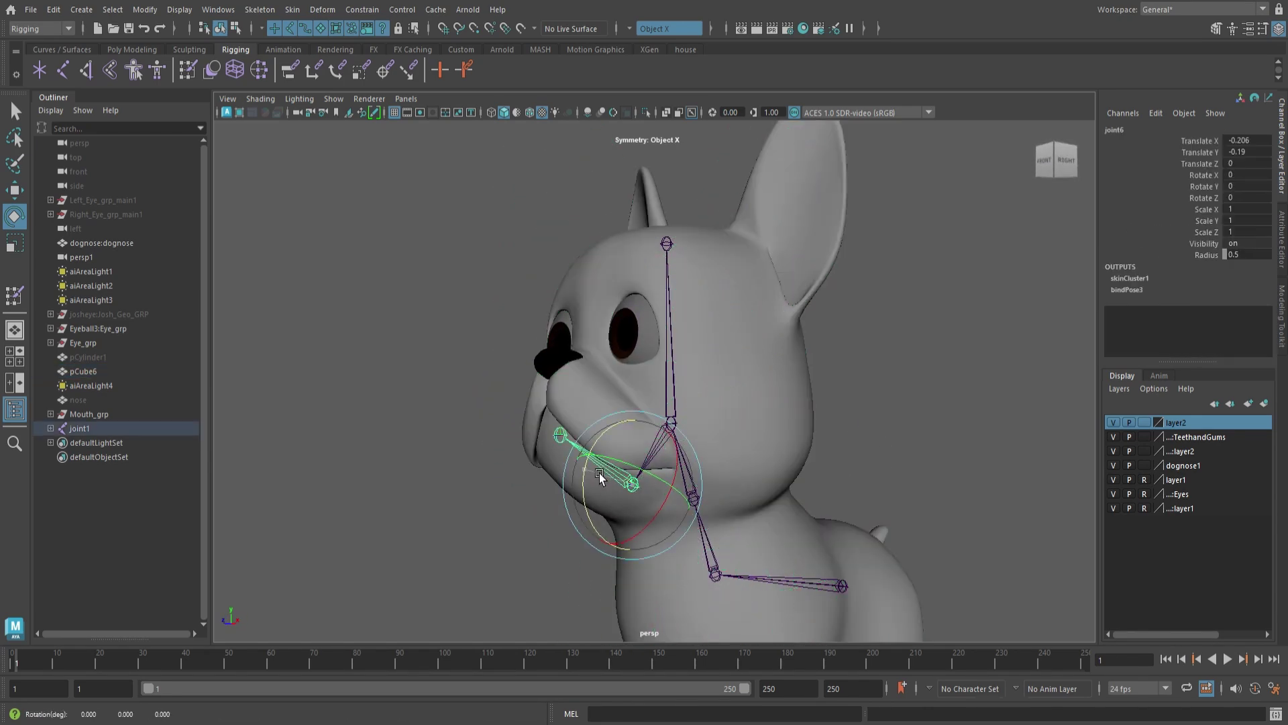
left_click_drag(599, 477, 530, 477)
left_click_drag(679, 481, 650, 423, "alt")
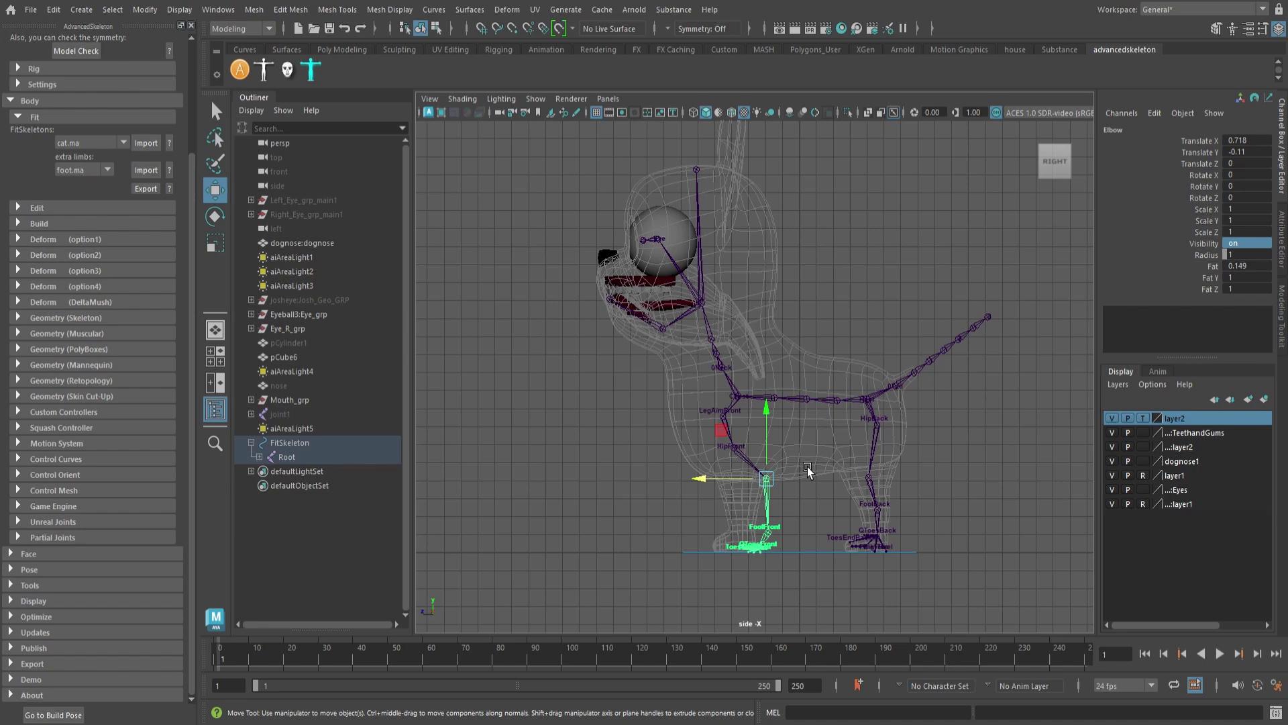
Move the front leg's Elbow fit joint to about Translate X 0.45, Y 0.21 and check its placement in side and perspective views
scroll(808, 471, "up", 3)
left_click_drag(738, 514, 706, 514)
middle_click_drag(771, 513, 781, 441, "alt")
key("space")
key("space")
left_click_drag(781, 443, 676, 483, "alt")
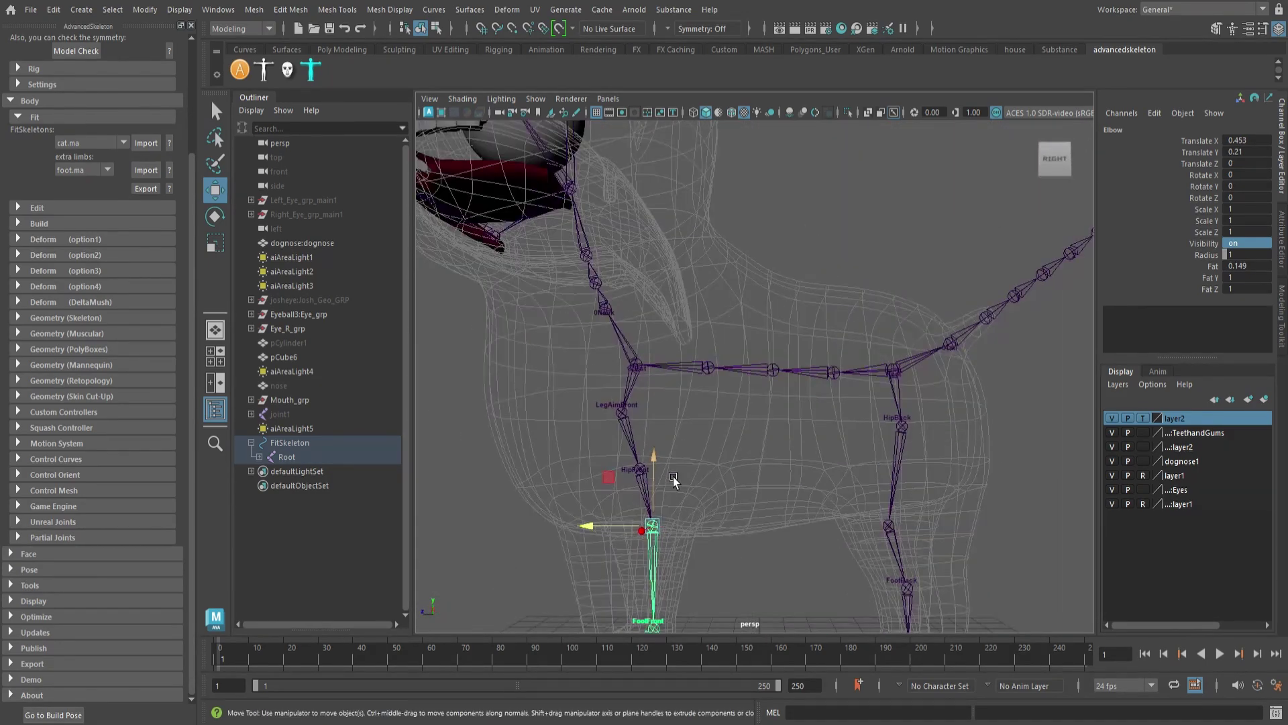
scroll(748, 437, "down", 3)
middle_click_drag(676, 483, 830, 428, "alt")
scroll(748, 437, "up", 5)
left_click_drag(829, 428, 814, 439, "alt")
key("space")
key("space")
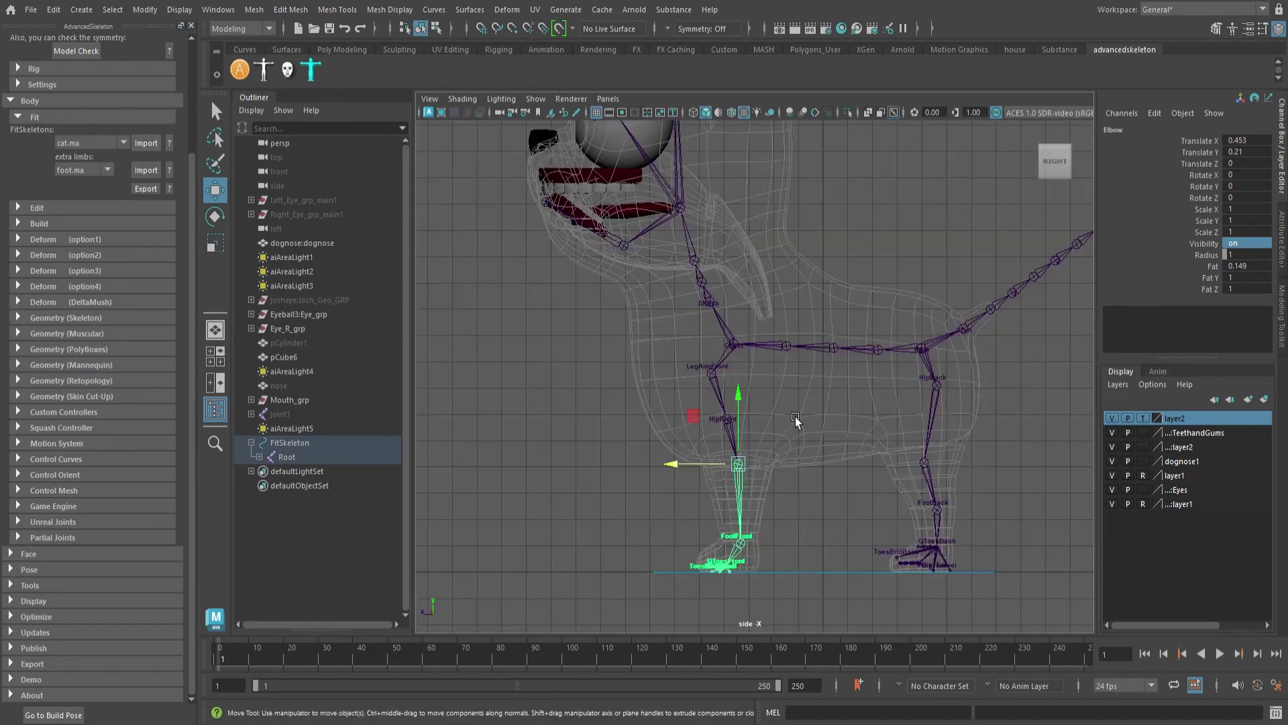
Select the front leg's Wrist joint and check its placement against the whole body
scroll(711, 476, "up", 6)
middle_click_drag(776, 604, 820, 349, "alt")
left_click(764, 426)
scroll(724, 436, "down", 10)
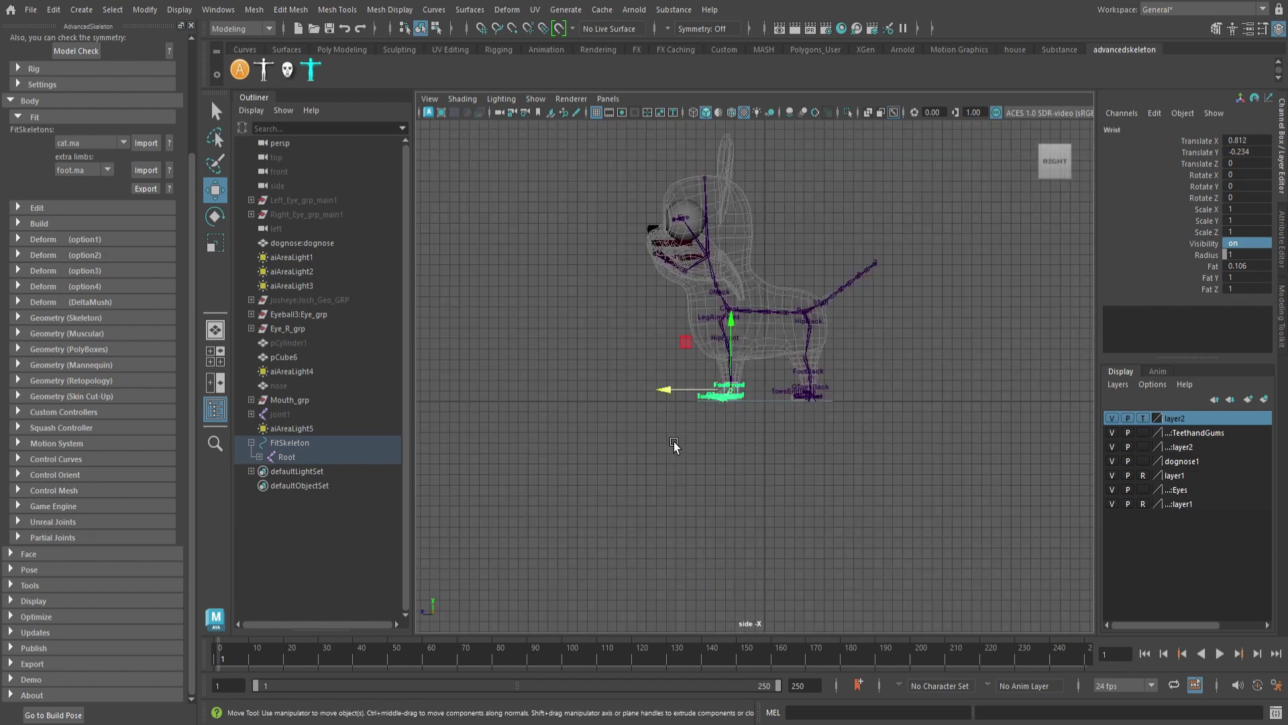
Move the front paw's Fingers1 joint back toward the heel, to about Translate X 0.26, Y -0.06
scroll(675, 445, "up", 3)
mouse_move(676, 445)
middle_mouse_down("alt")
mouse_move(865, 437)
mouse_move(674, 426)
middle_mouse_up("alt")
scroll(708, 450, "up", 9)
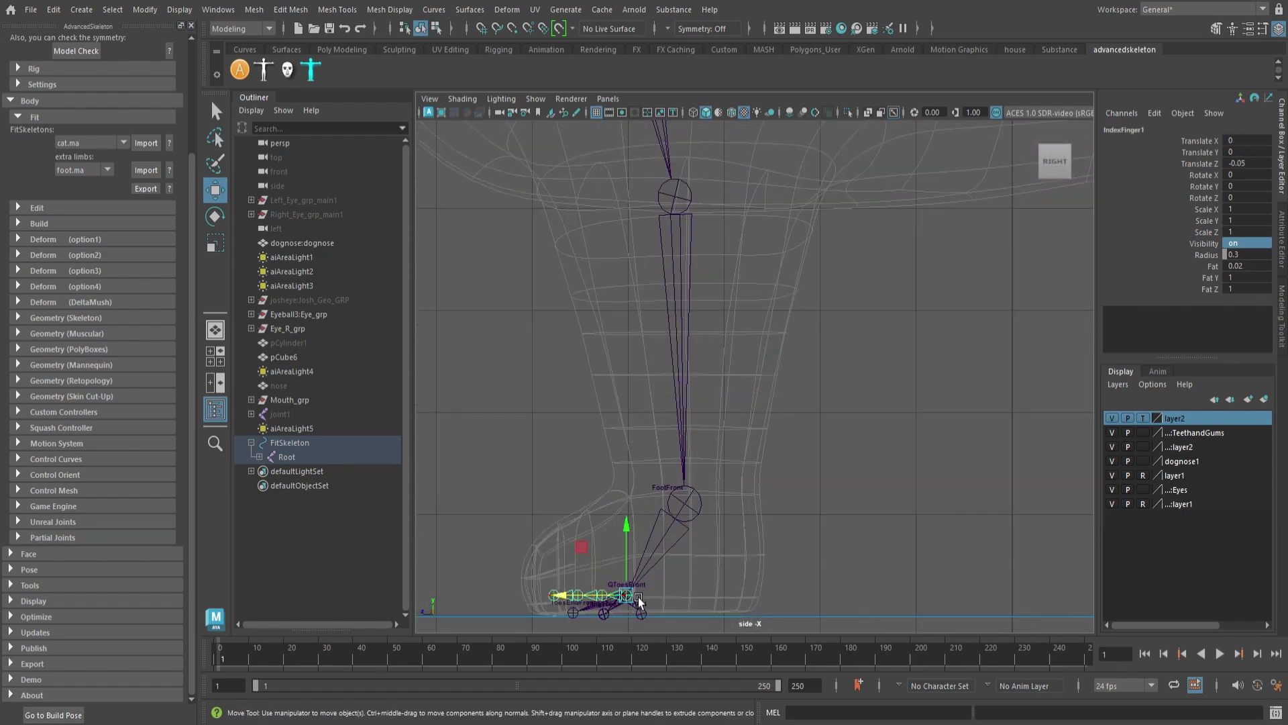
middle_click_drag(639, 602, 743, 433, "alt")
scroll(772, 463, "up", 8)
left_click(754, 499)
left_click_drag(732, 473, 800, 474)
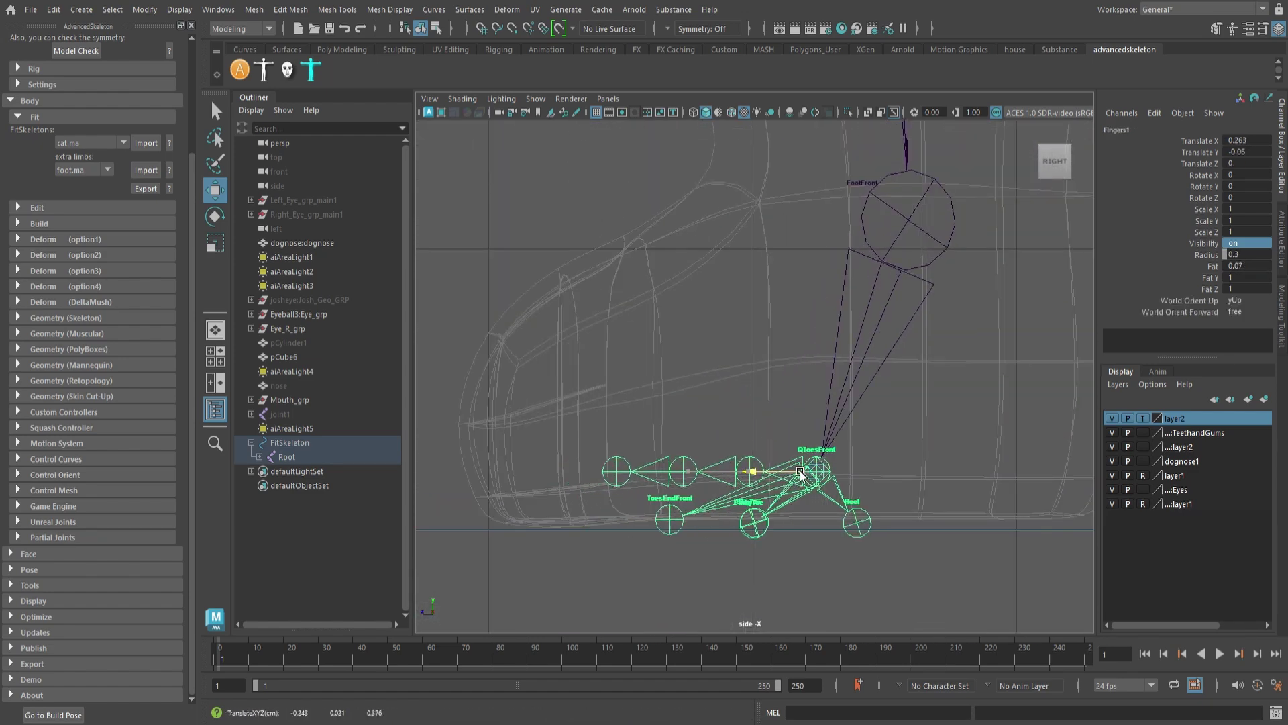
Move the frontHeel joint back and down to the lower rear of the front paw, about Translate X -0.19, Y -0.09
left_click(903, 452)
middle_click_drag(903, 452, 806, 454, "alt")
left_click_drag(799, 450, 959, 497)
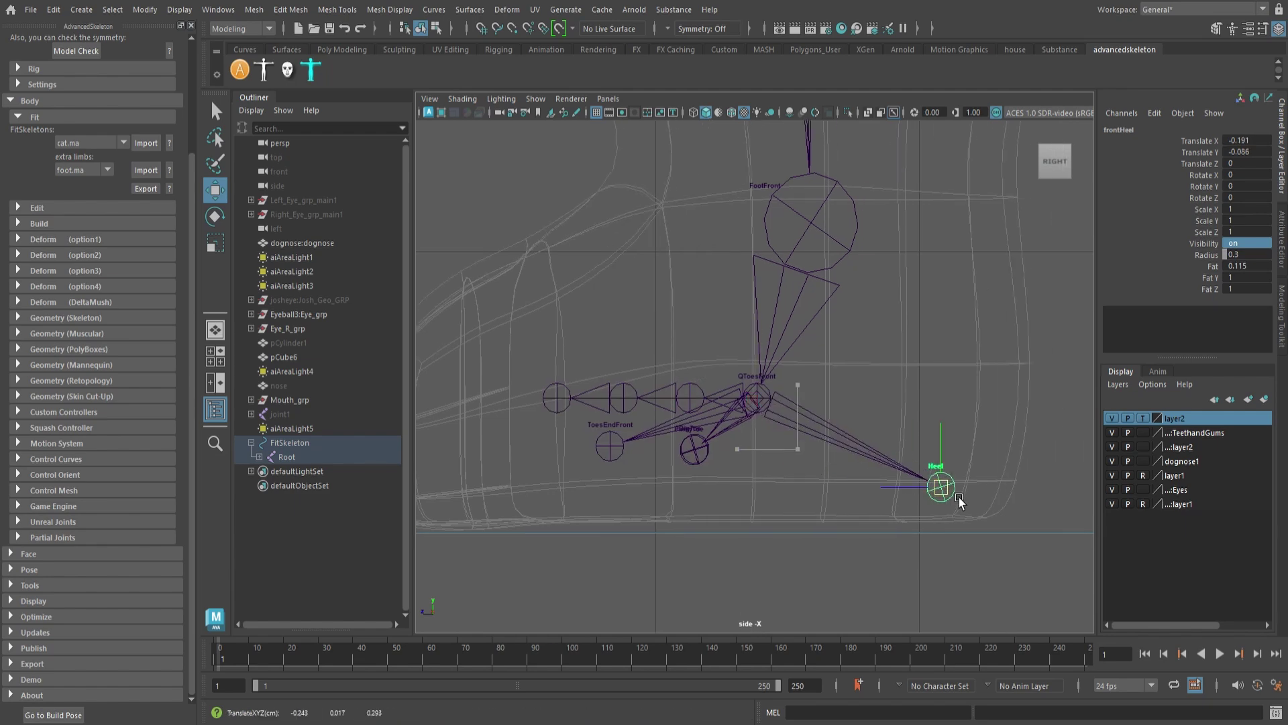
left_click(758, 398)
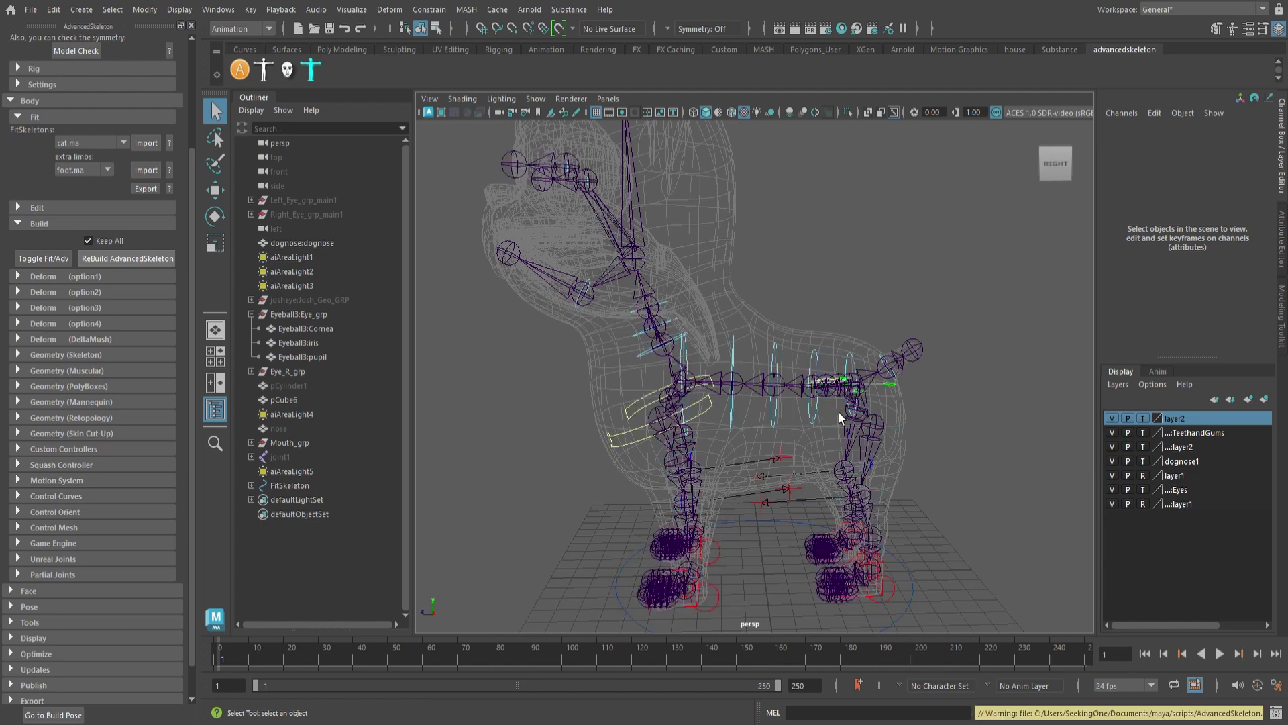
left_click_drag(904, 415, 853, 390, "alt")
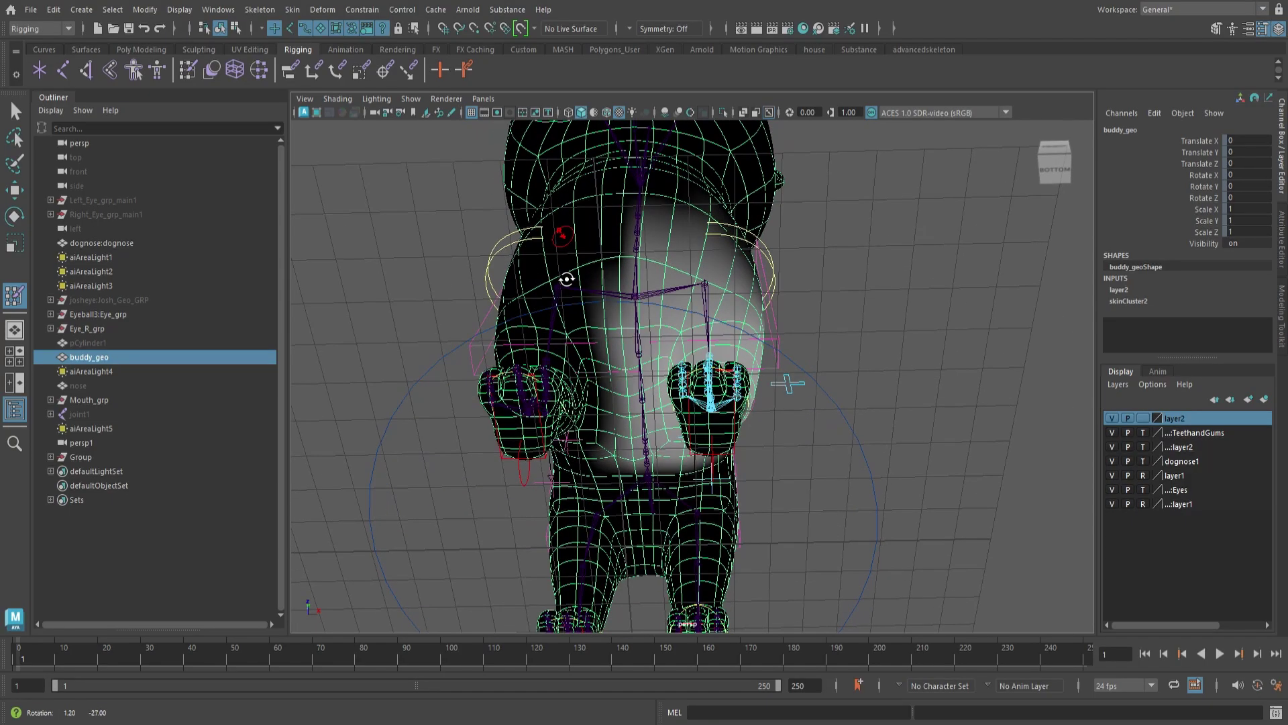
mouse_move(645, 485)
left_mouse_down("alt")
mouse_move(638, 409)
mouse_move(658, 465)
mouse_move(650, 239)
mouse_move(597, 339)
mouse_move(509, 353)
mouse_move(604, 349)
mouse_move(656, 394)
mouse_move(627, 423)
left_mouse_up("alt")
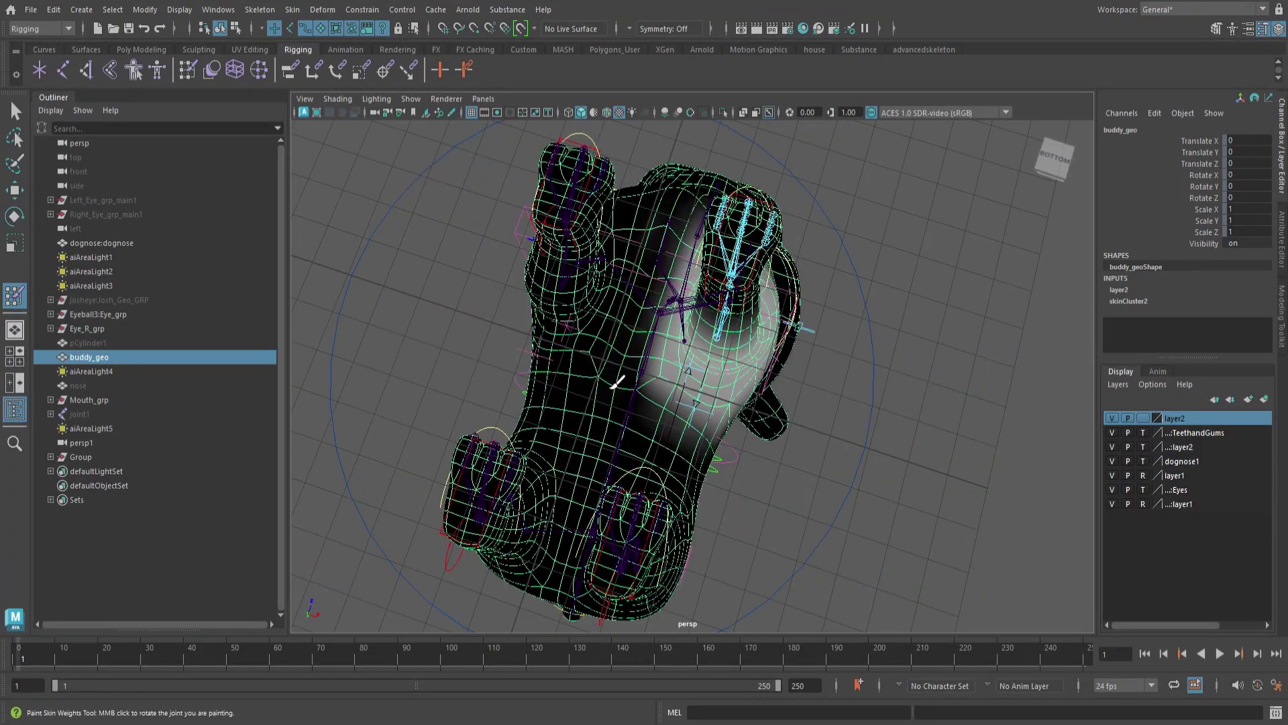
Inspect the front leg and paw skin-weight influence on buddy_geo from below and from the side
left_click(352, 437)
middle_click_drag(646, 268, 635, 327, "alt")
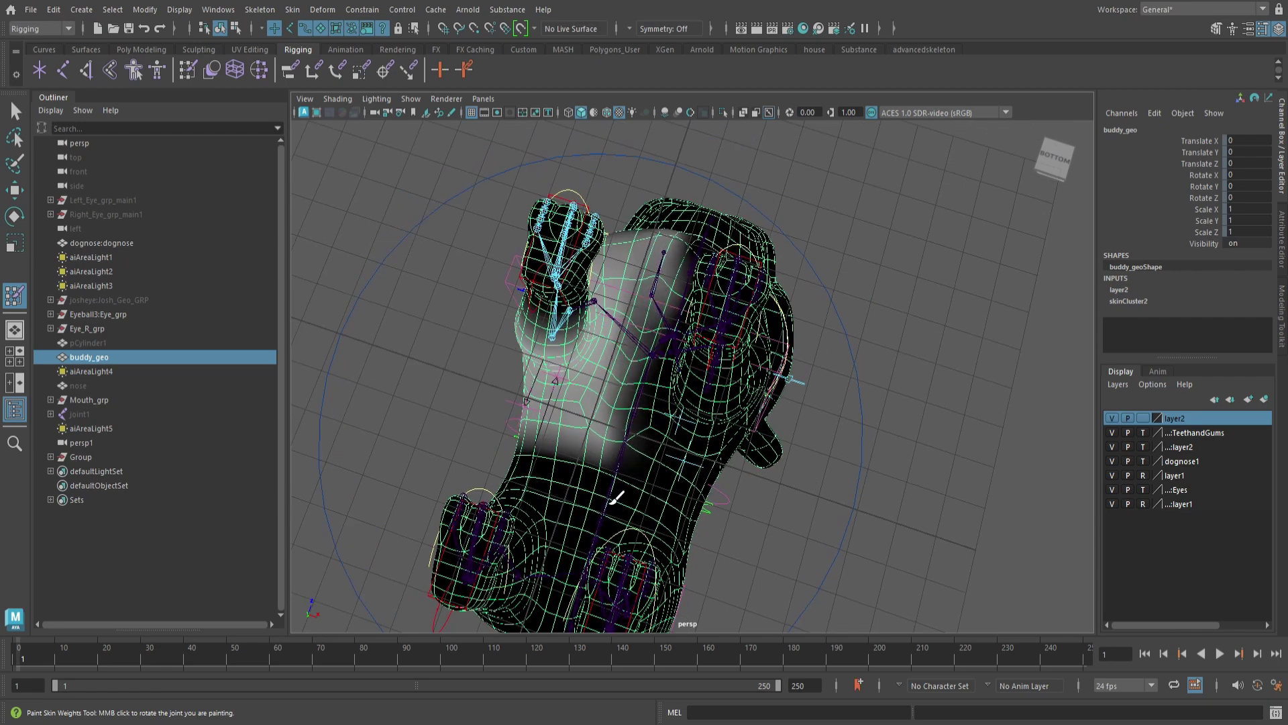
left_click_drag(623, 463, 532, 310, "alt")
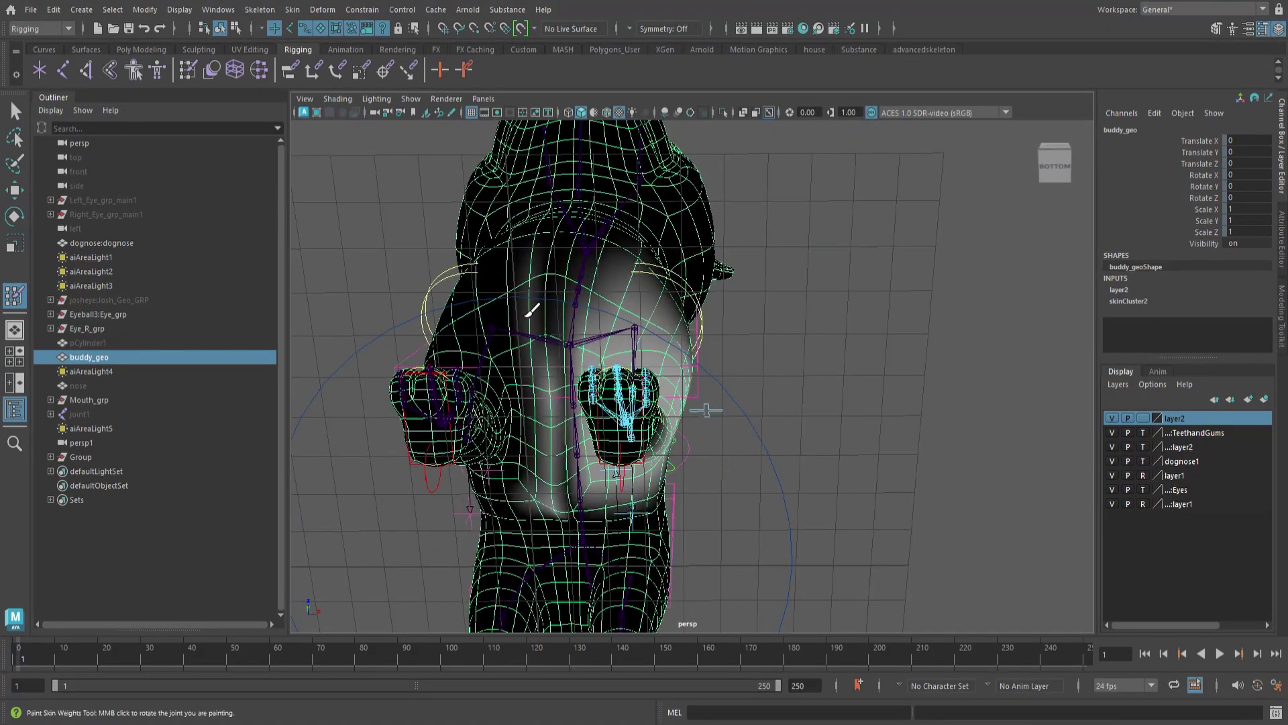
left_click_drag(550, 486, 535, 511, "alt")
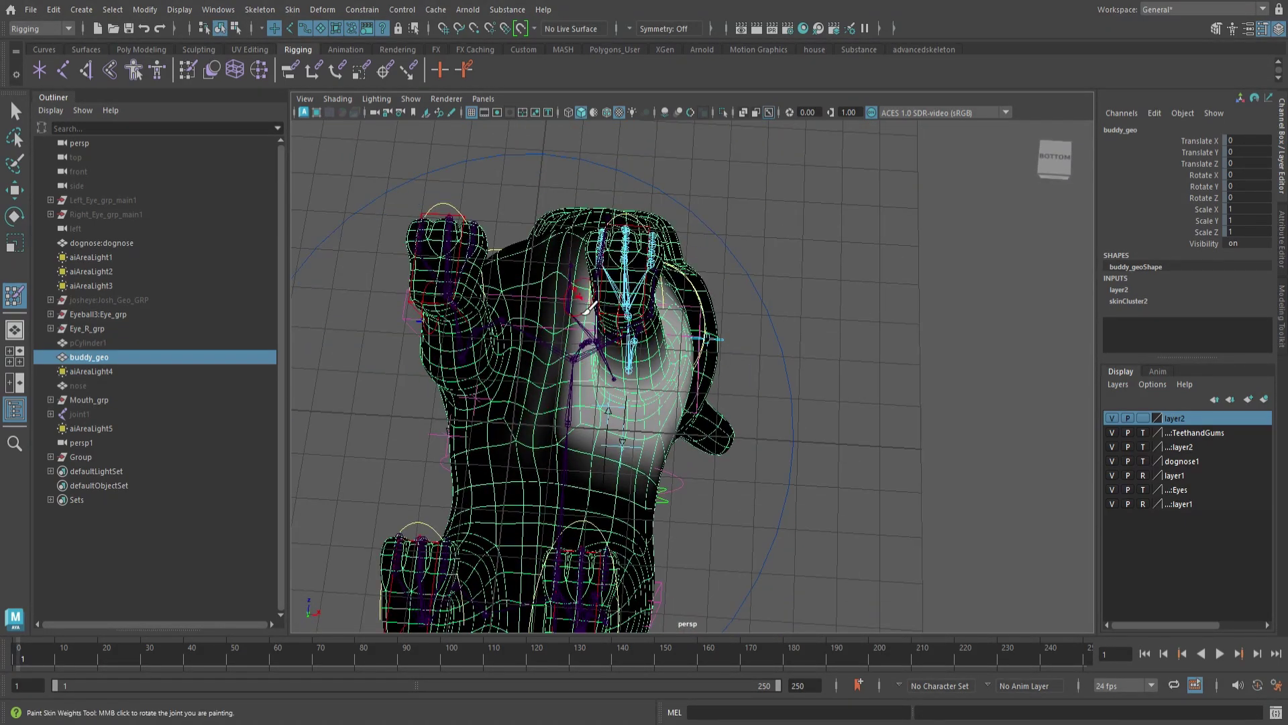
left_click_drag(697, 468, 624, 517, "alt")
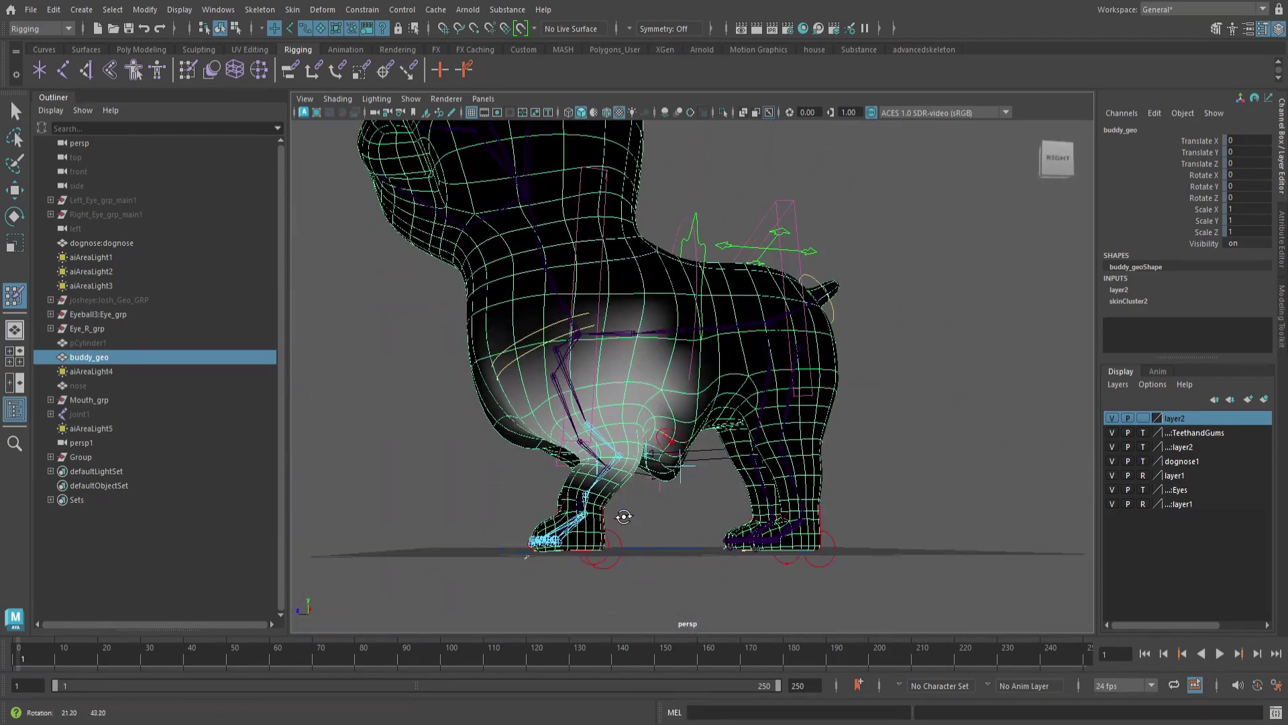
left_click_drag(683, 399, 591, 402, "alt")
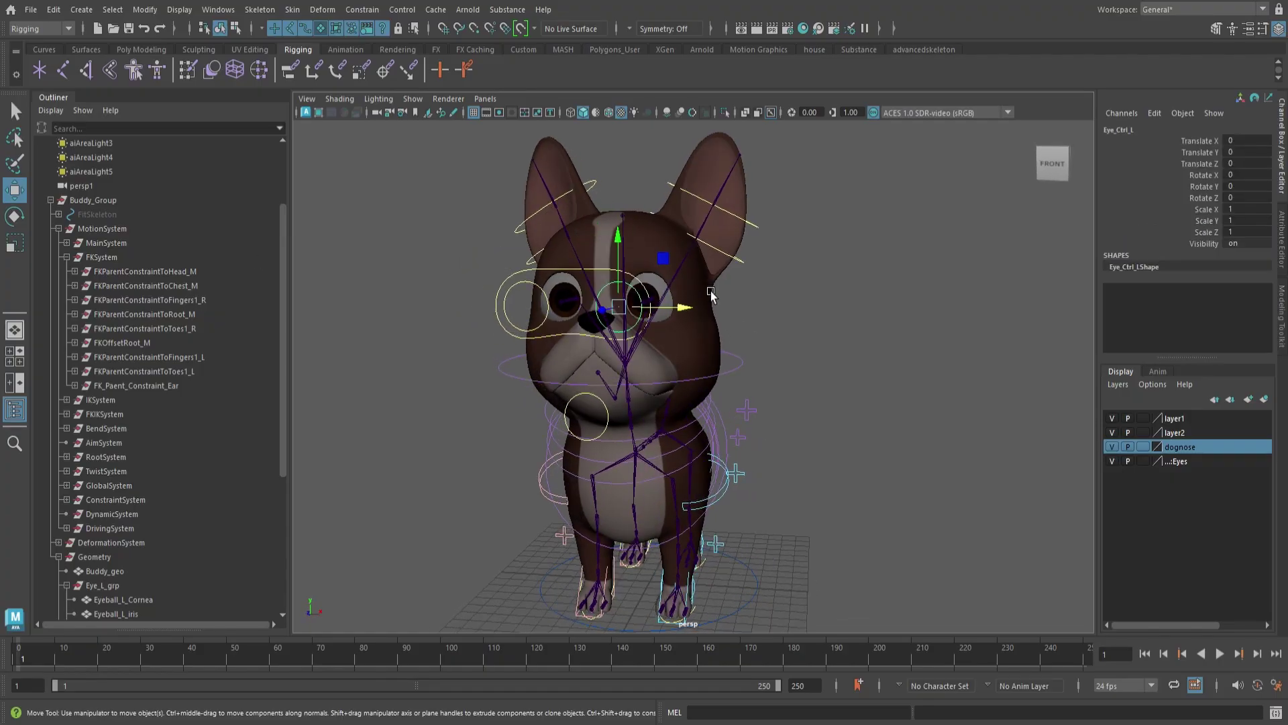
Test a single eye control sideways, undo that move, and test the Both_Eye_Ctrls control vertically
left_click(549, 296)
left_click_drag(595, 309, 737, 308)
key("ctrl+z")
left_click(668, 277)
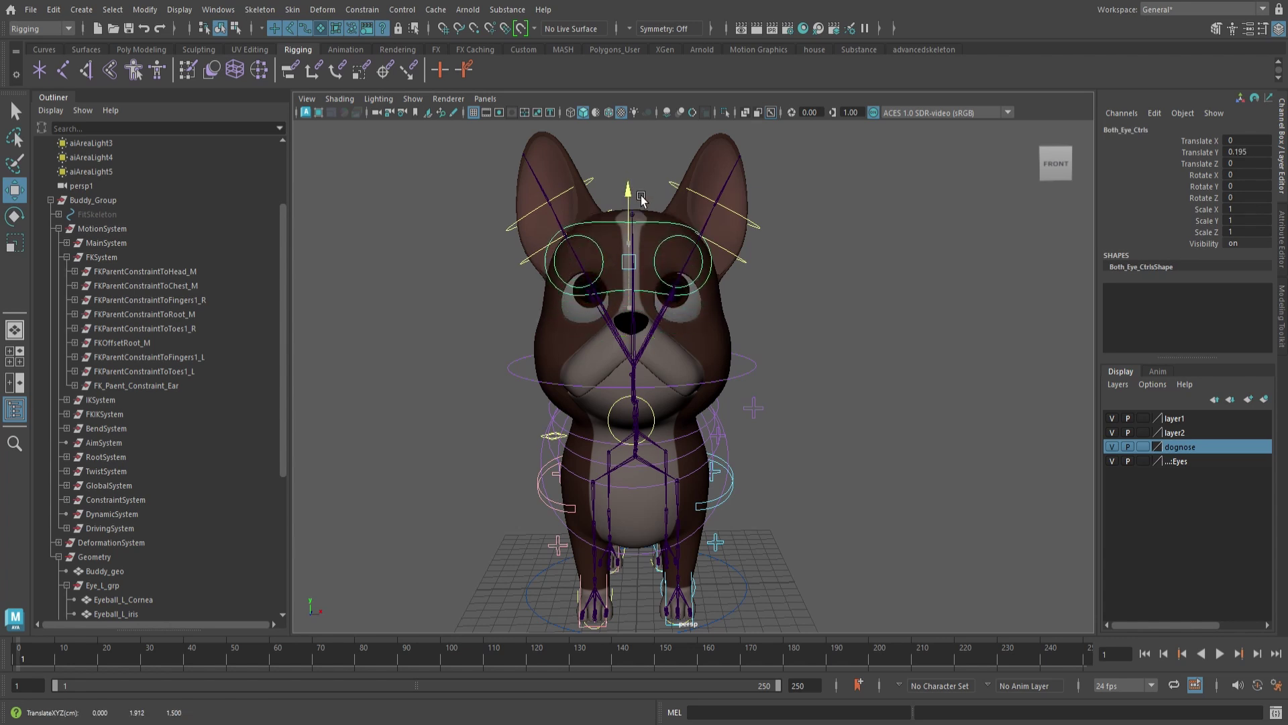
left_click_drag(632, 243, 678, 261)
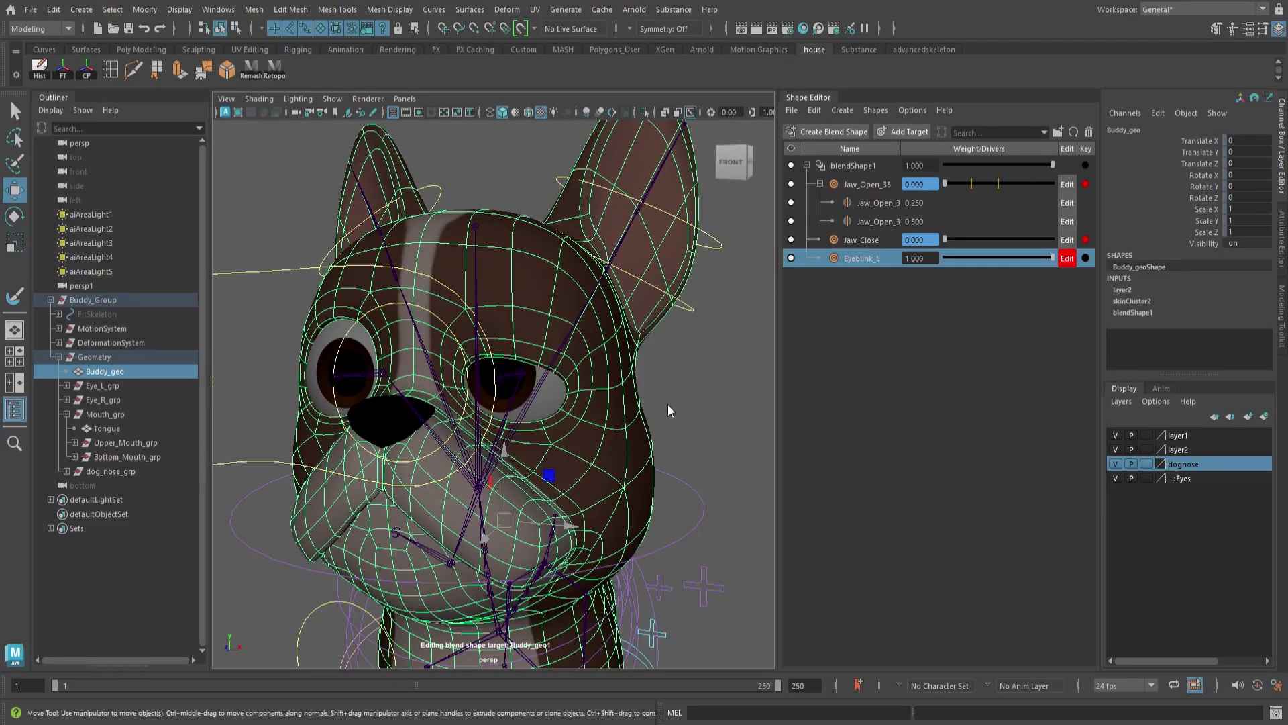
Lower the middle vertex of the left upper eyelid edge in the Eyeblink_L blend shape target
scroll(584, 275, "up", 5)
key("q")
right_click_drag(549, 253, 497, 248)
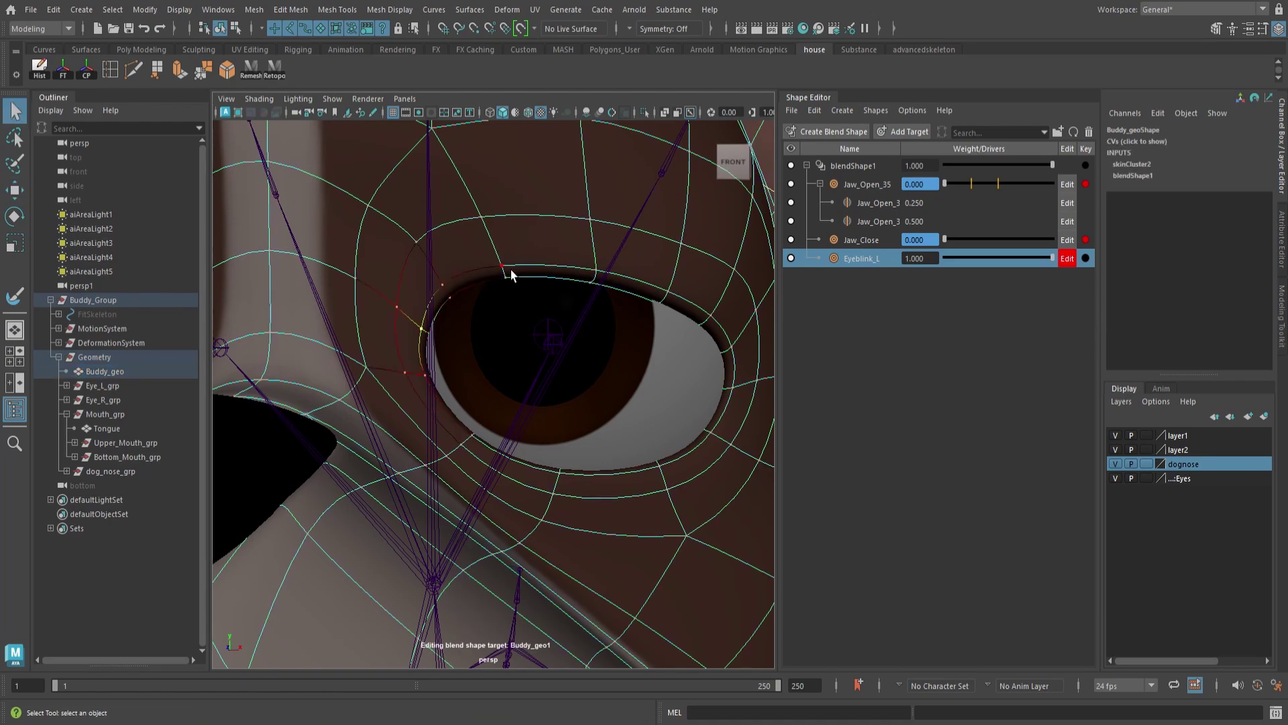
key("4")
mouse_move(550, 248)
left_mouse_down("alt")
mouse_move(554, 283)
mouse_move(520, 281)
left_mouse_up("alt")
key("5")
key("6")
key("w")
key("q")
left_click(600, 326)
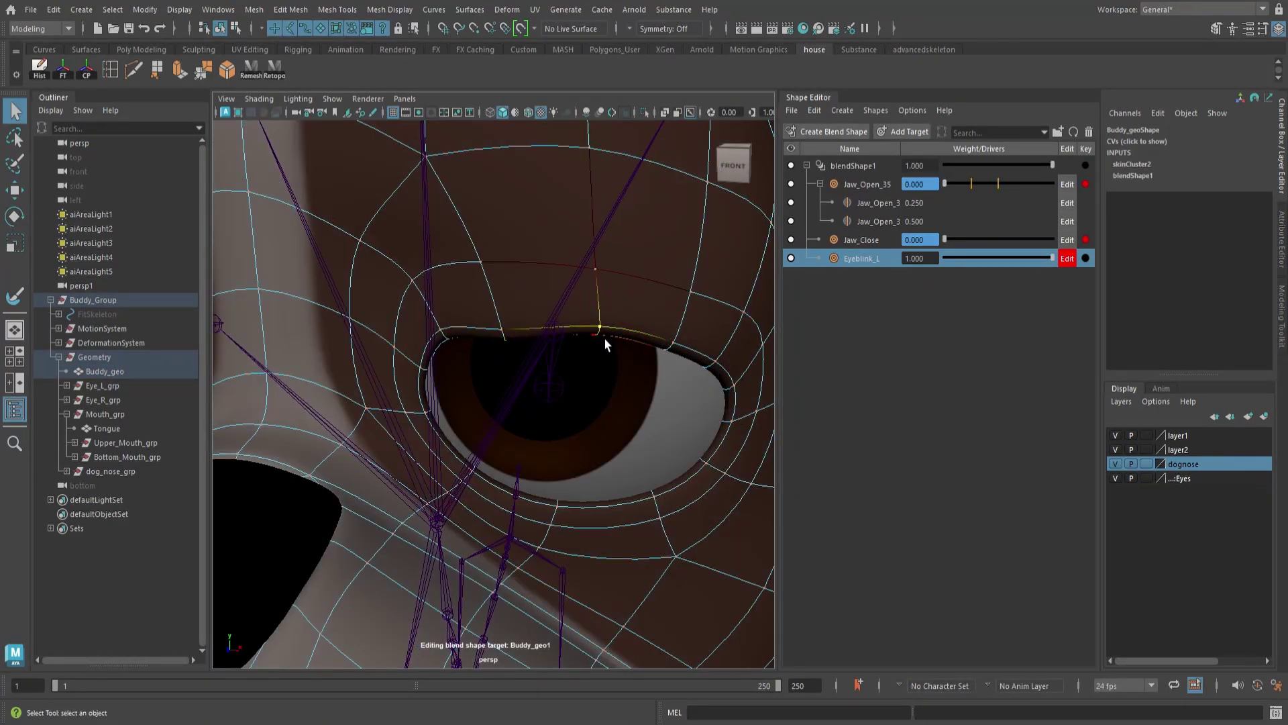
key("w")
left_click_drag(618, 272, 618, 283)
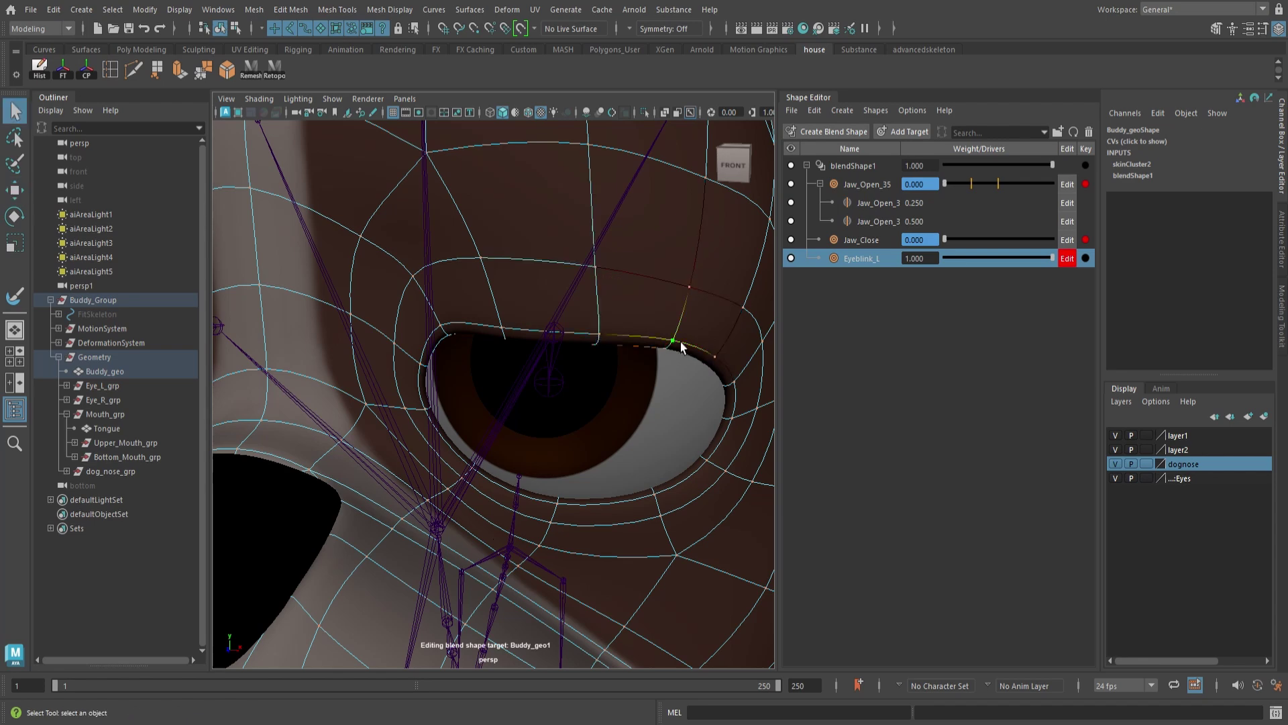
Select the upper eyelid's outer edge vertex, and lower the vertex near its inner corner over the eye
key("w")
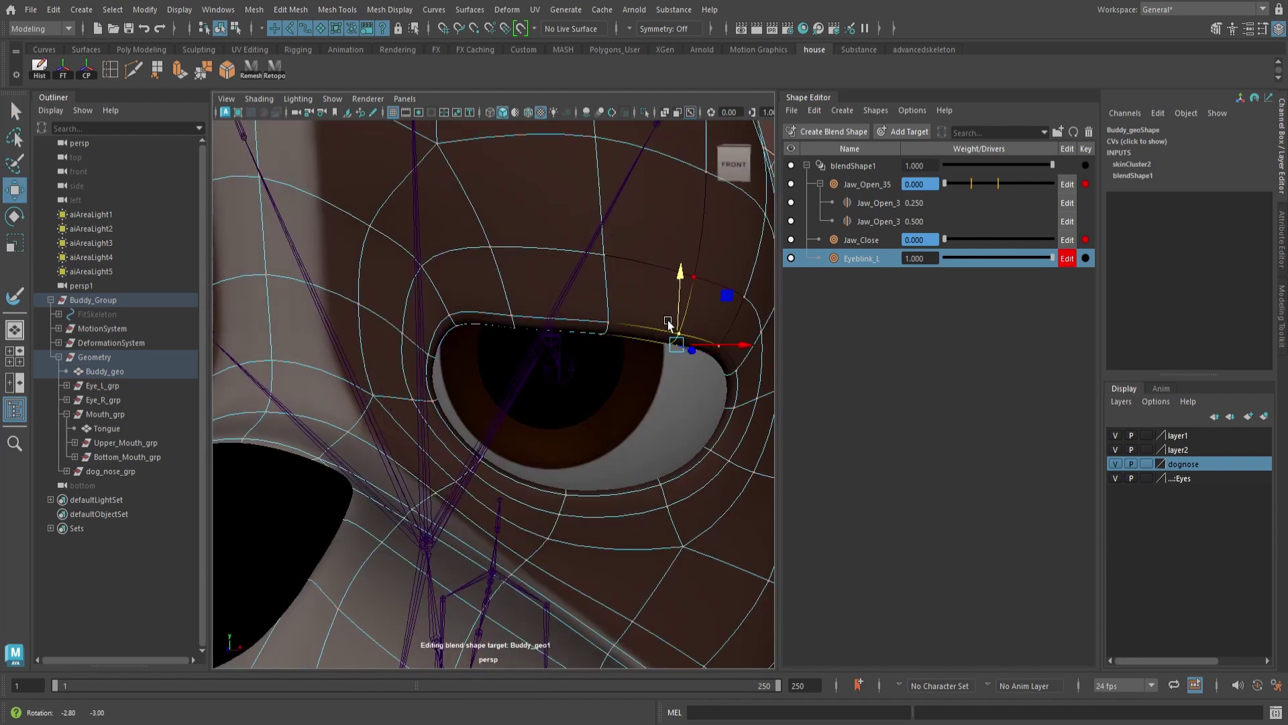
left_click_drag(668, 324, 679, 324, "alt")
key("q")
left_click(477, 331)
left_click_drag(477, 333, 486, 330, "alt")
key("w")
left_click_drag(477, 248, 481, 265)
Shift the middle lower eyelid vertex outward along X for the left blink shape
left_click_drag(583, 307, 547, 294, "alt")
key("q")
left_click(686, 307)
left_click_drag(686, 307, 729, 257, "alt")
key("w")
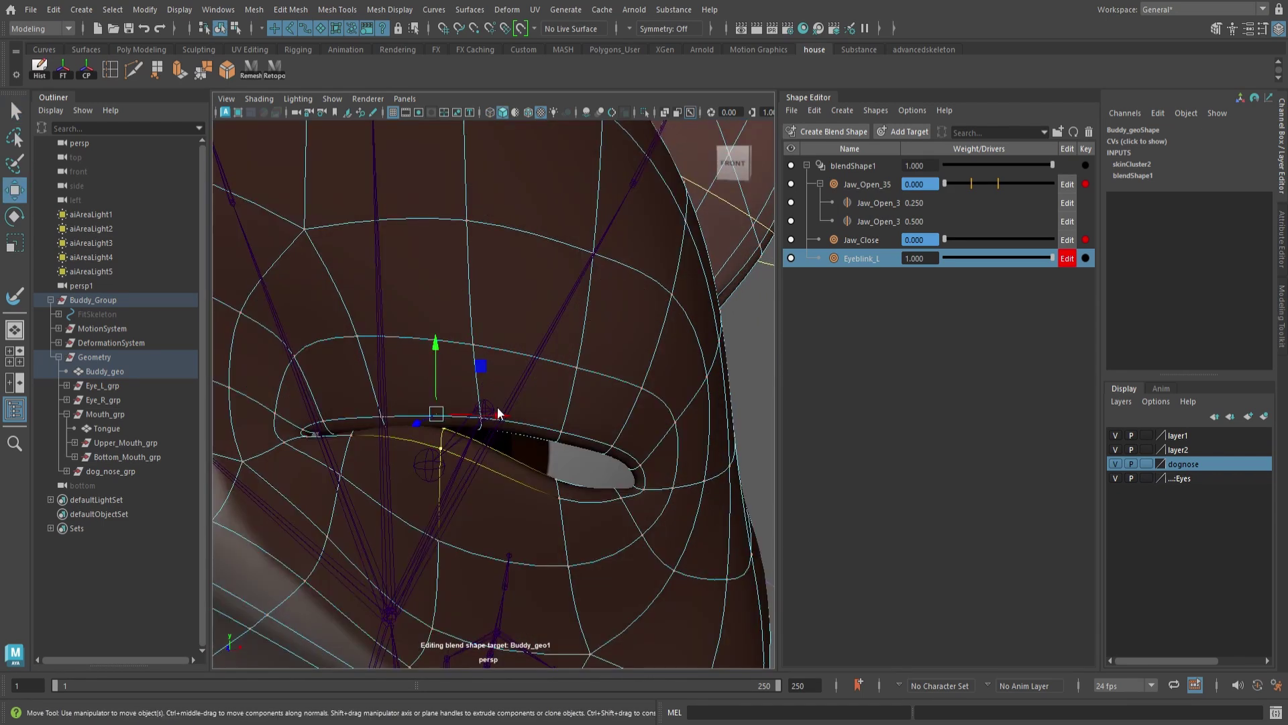
left_click_drag(501, 416, 550, 427)
left_click_drag(551, 426, 492, 527, "alt")
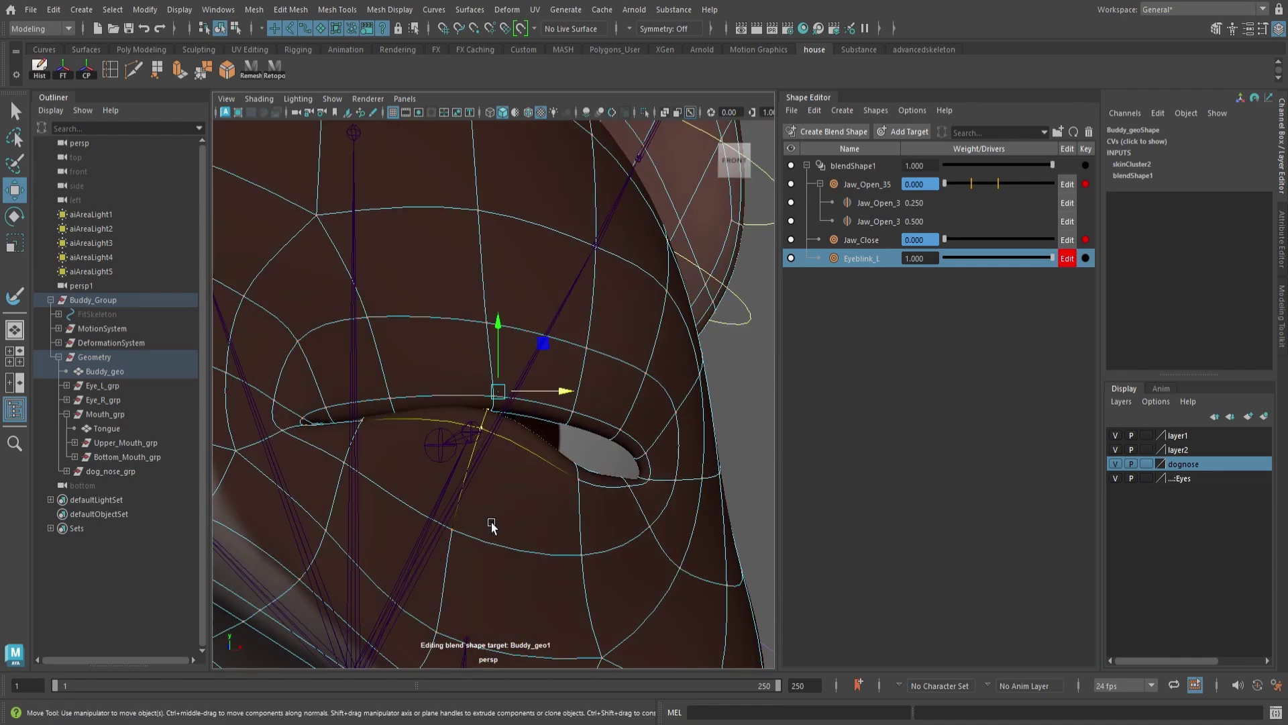
Select the lower eyelid vertices near the inner eye corner, checking them in wireframe and shaded display
key("q")
left_click(366, 421)
key("4")
left_click_drag(367, 421, 395, 444, "alt")
left_click(390, 440, "shift")
key("5")
key("w")
mouse_move(474, 435)
left_mouse_down("alt")
mouse_move(376, 444)
mouse_move(498, 463)
mouse_move(488, 518)
mouse_move(506, 436)
mouse_move(525, 438)
mouse_move(516, 444)
left_mouse_up("alt")
key("q")
left_click(394, 444)
key("w")
Adjust the lower eyelid vertex beside the inner eye corner so the closed lids meet
key("5")
key("4")
key("q")
key("5")
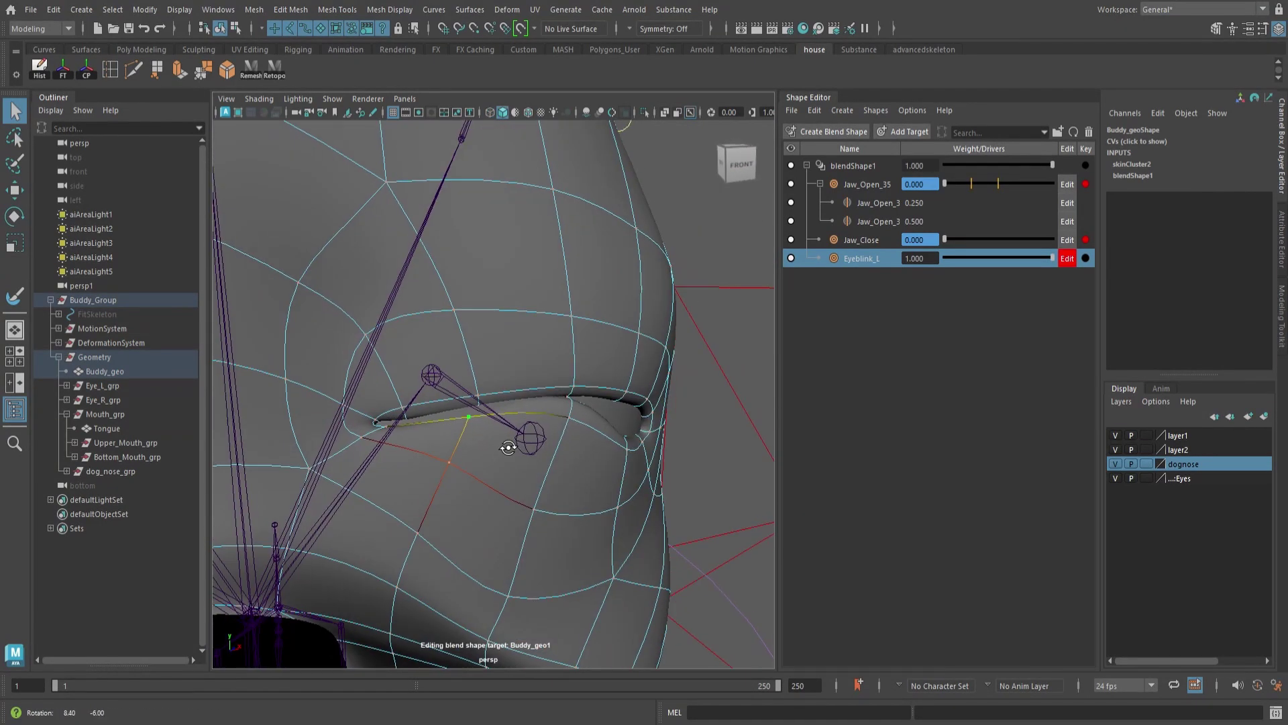
left_click(468, 419)
key("w")
mouse_move(471, 352)
left_mouse_down()
mouse_move(501, 431)
mouse_move(508, 352)
left_mouse_up()
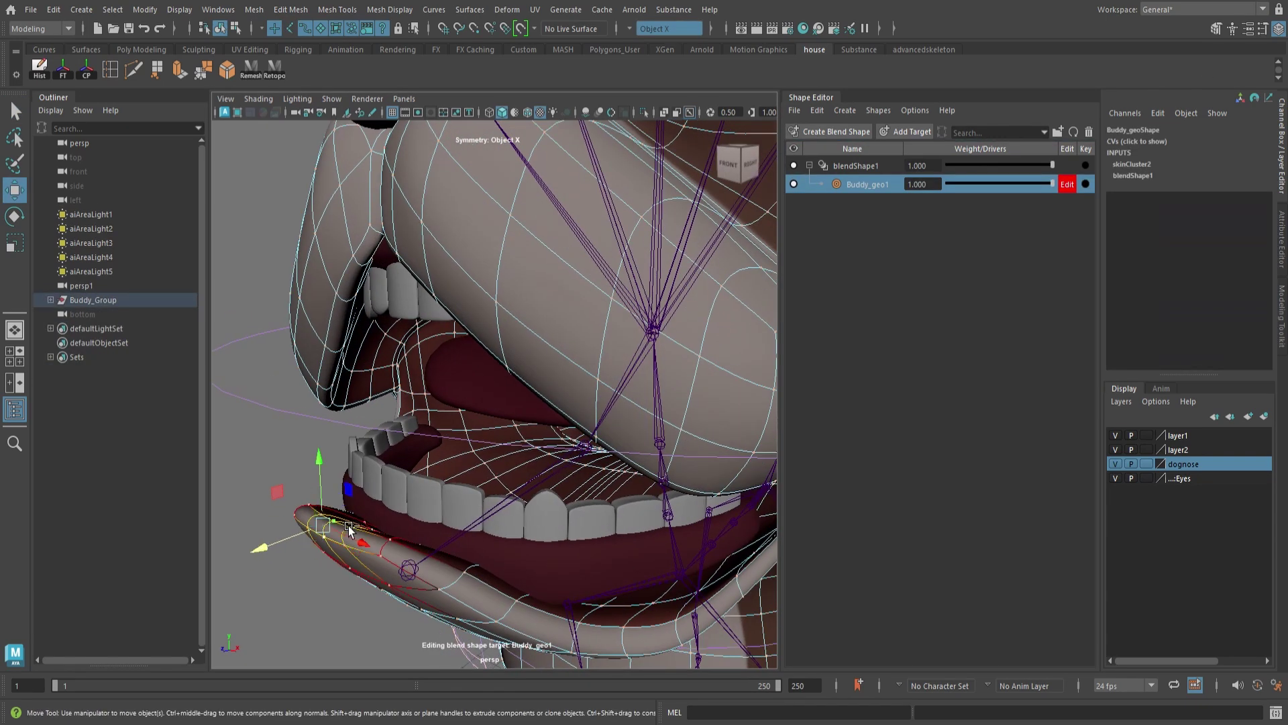
Pull the lower lip vertices back toward the teeth in the Buddy_geo1 target, using Object X symmetry
left_click(303, 537)
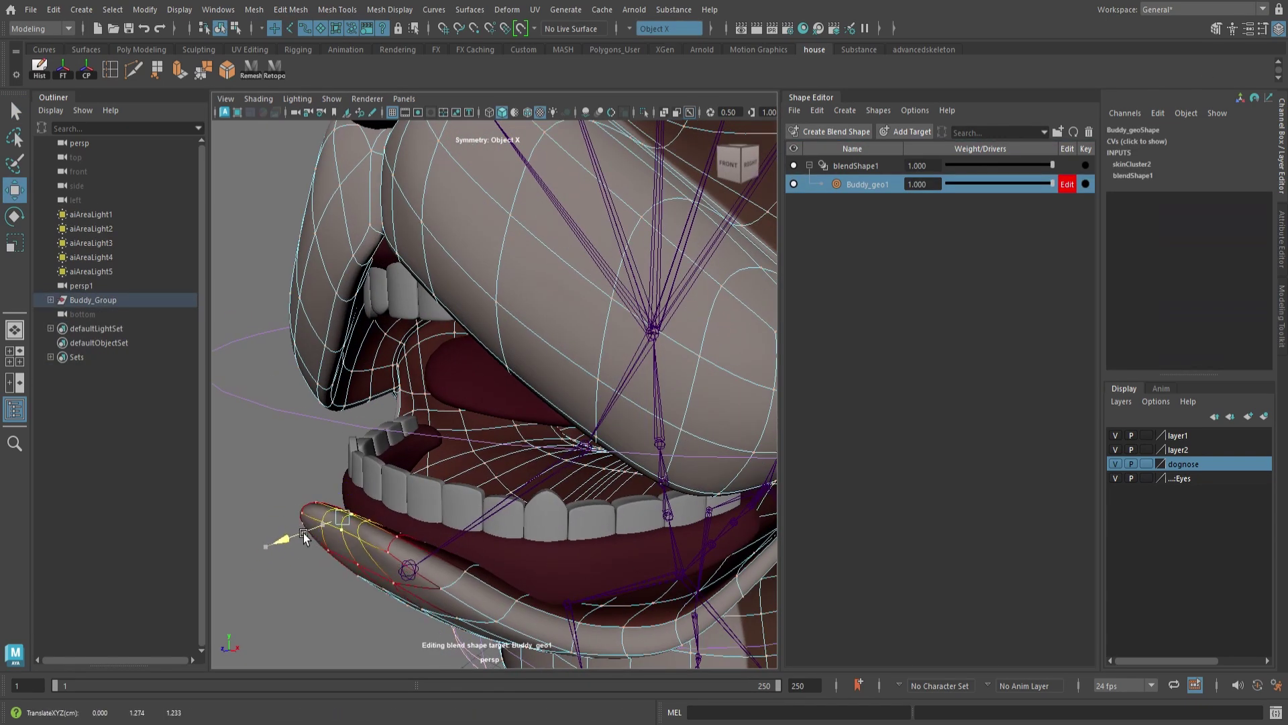
left_click_drag(303, 534, 310, 532)
left_click(392, 550)
left_click_drag(367, 574, 459, 552, "alt")
left_click_drag(566, 540, 573, 497, "alt")
left_click_drag(575, 408, 527, 471)
key("q")
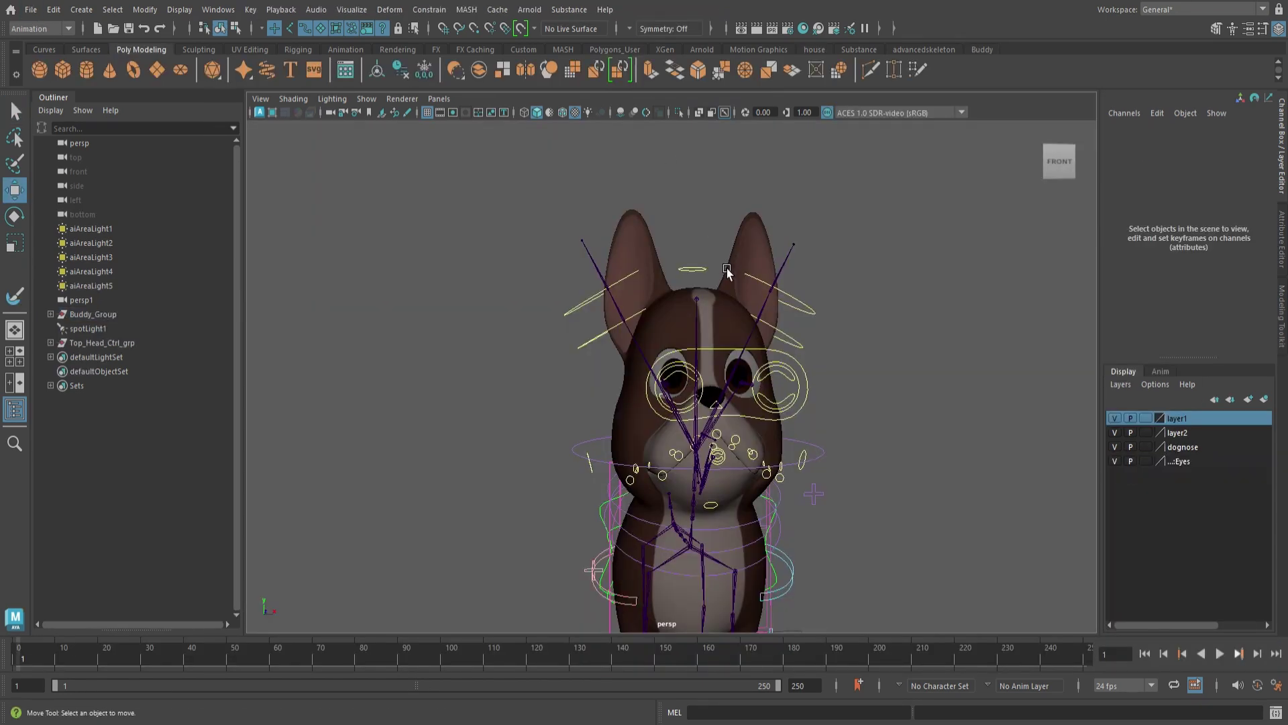
Reset Stretch_Squash_Ctrl's Translate Y to 0 and test stretching the head with it
left_click(705, 269)
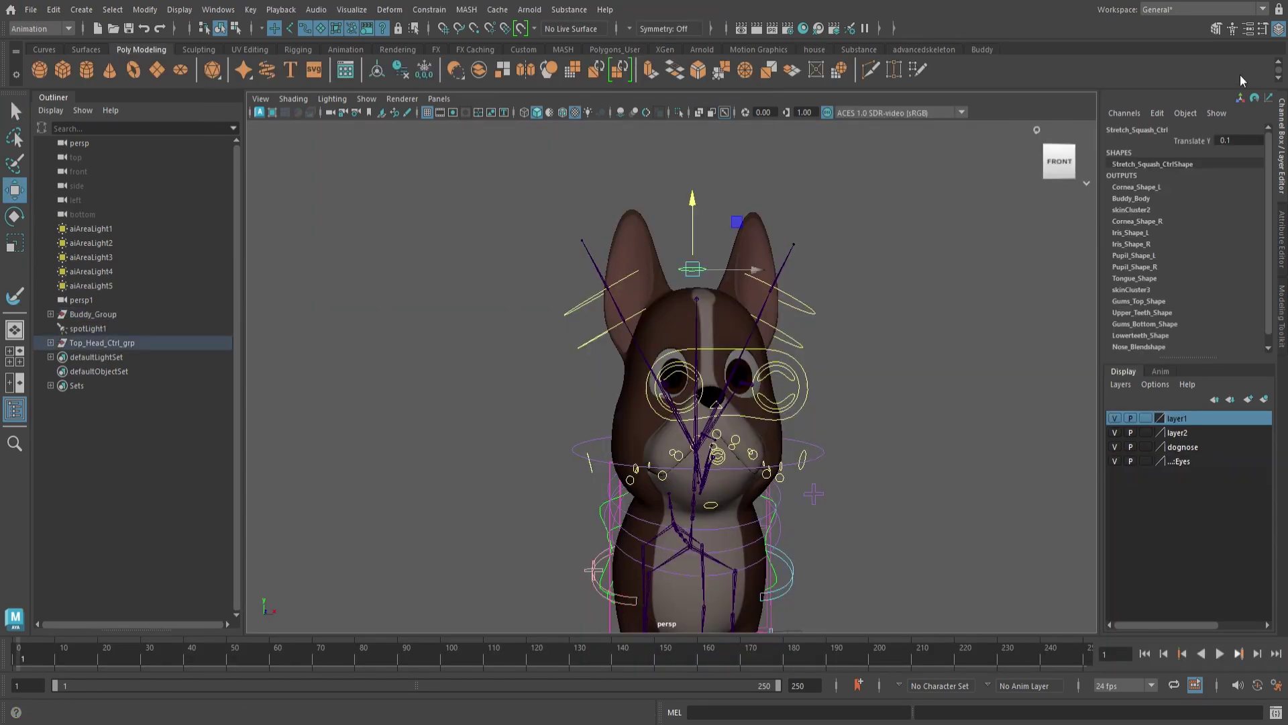
type("0")
key("Return")
left_click_drag(695, 218, 716, 174)
Rotate the FKHead_M control and test Stretch_Squash_Ctrl on the rotated head from another angle
left_click(829, 451)
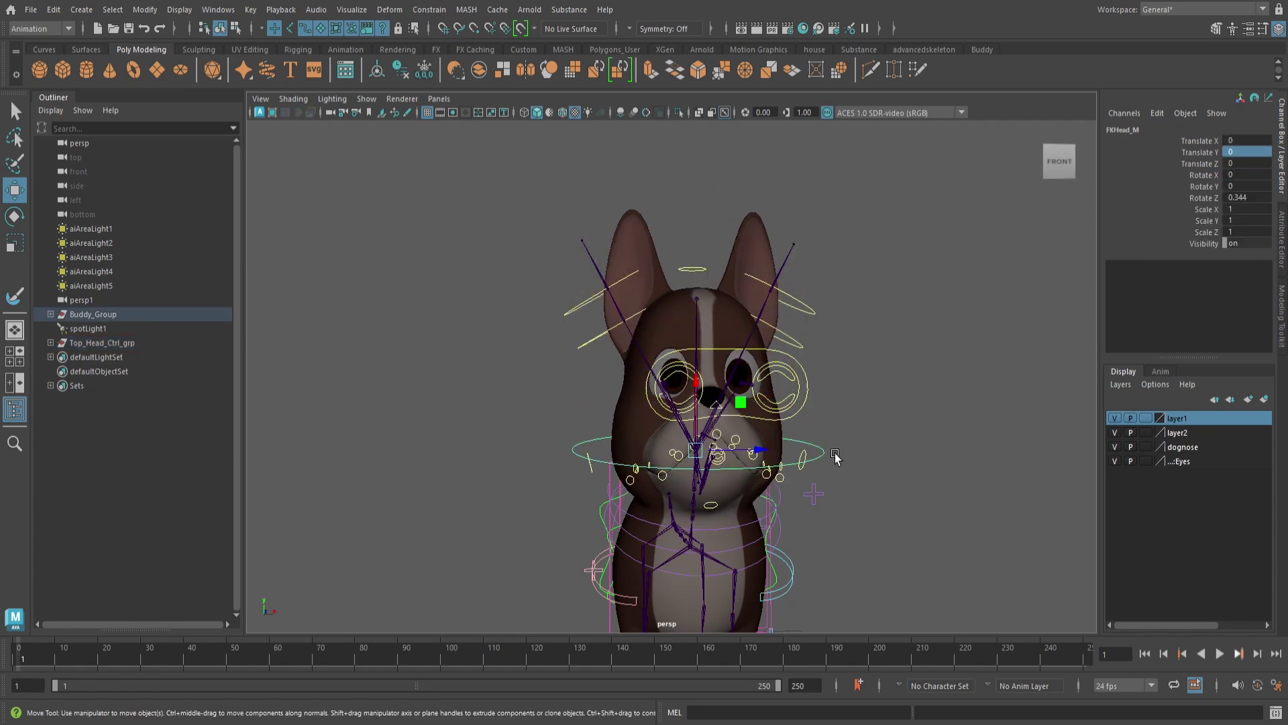
key("e")
left_click_drag(730, 438, 753, 461)
left_click(699, 273)
key("w")
mouse_move(695, 203)
left_mouse_down()
mouse_move(707, 236)
mouse_move(706, 196)
left_mouse_up()
left_click_drag(986, 374, 883, 380, "alt")
left_click_drag(753, 199, 772, 250)
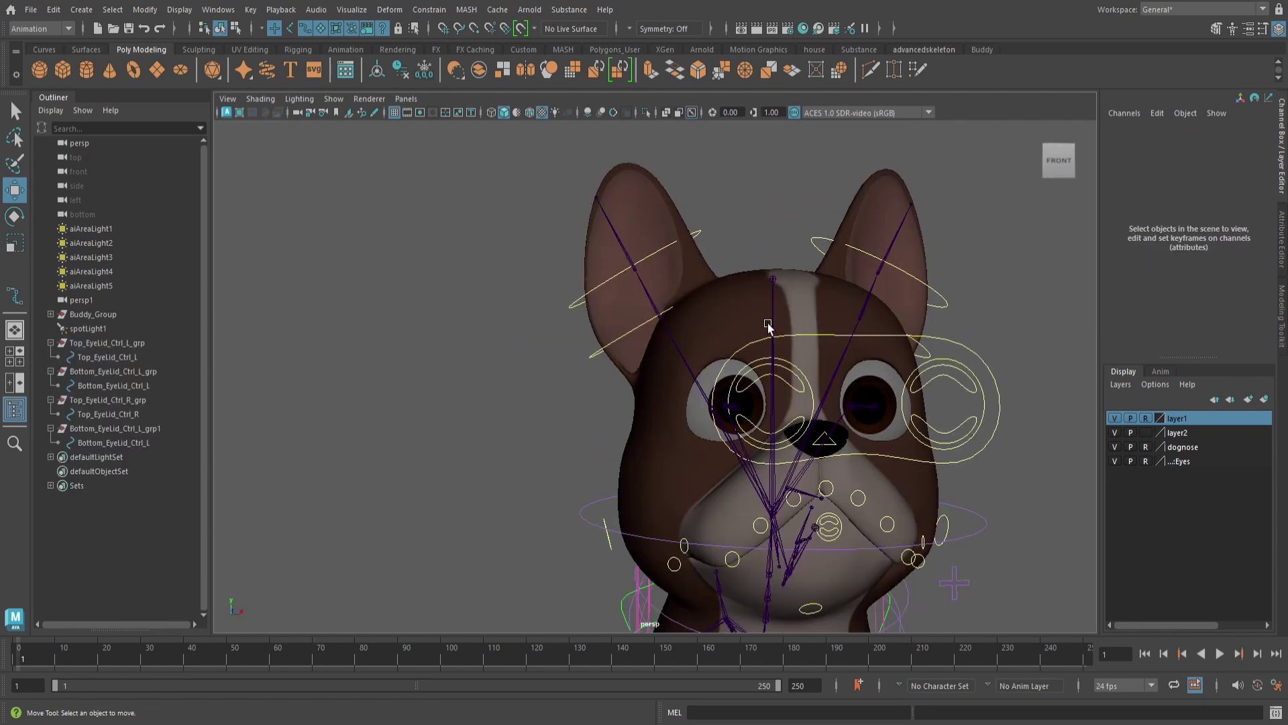
Test the left eye's blink by moving Top_EyeLid_Ctrl_L and Bottom_EyeLid_Ctrl_L vertically
left_click(976, 389)
middle_click_drag(985, 329, 964, 343)
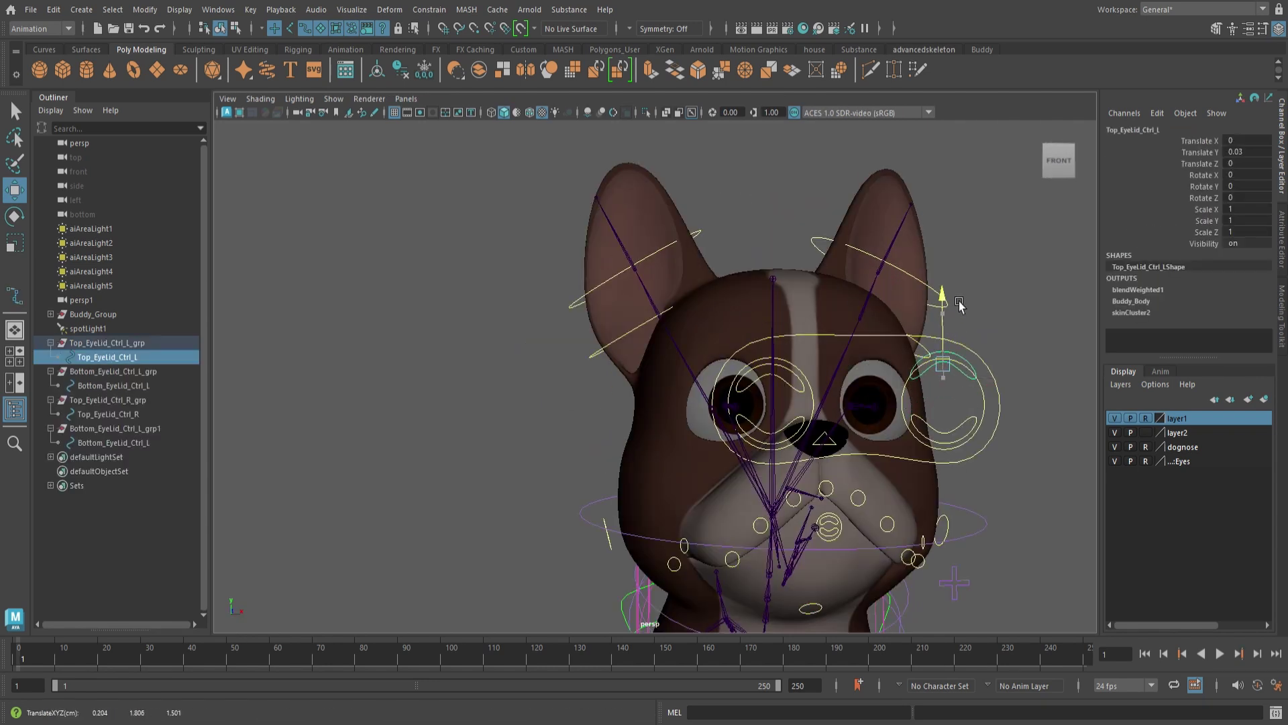
left_click(957, 373)
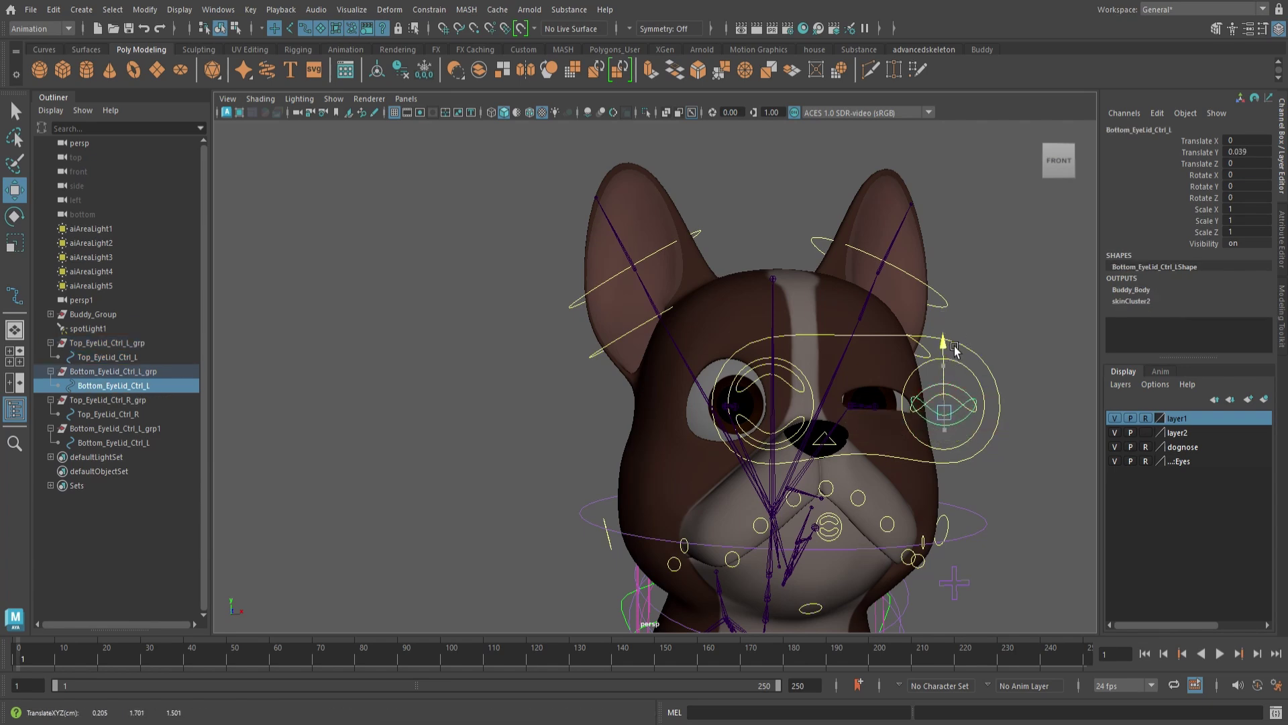
left_click_drag(954, 347, 958, 350)
left_click(987, 384)
left_click(973, 394)
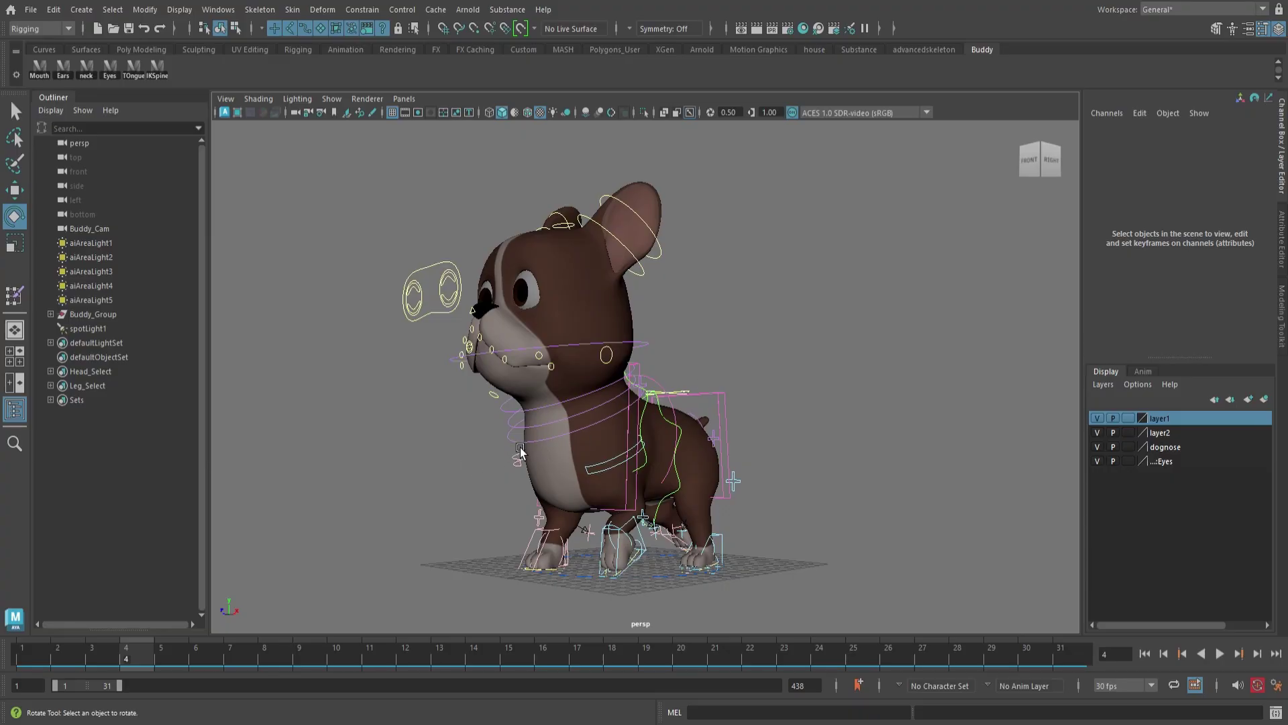
Rotate the FKNeck_M control at frame 4 of the walk cycle to tilt the neck
left_click(522, 445)
key("q")
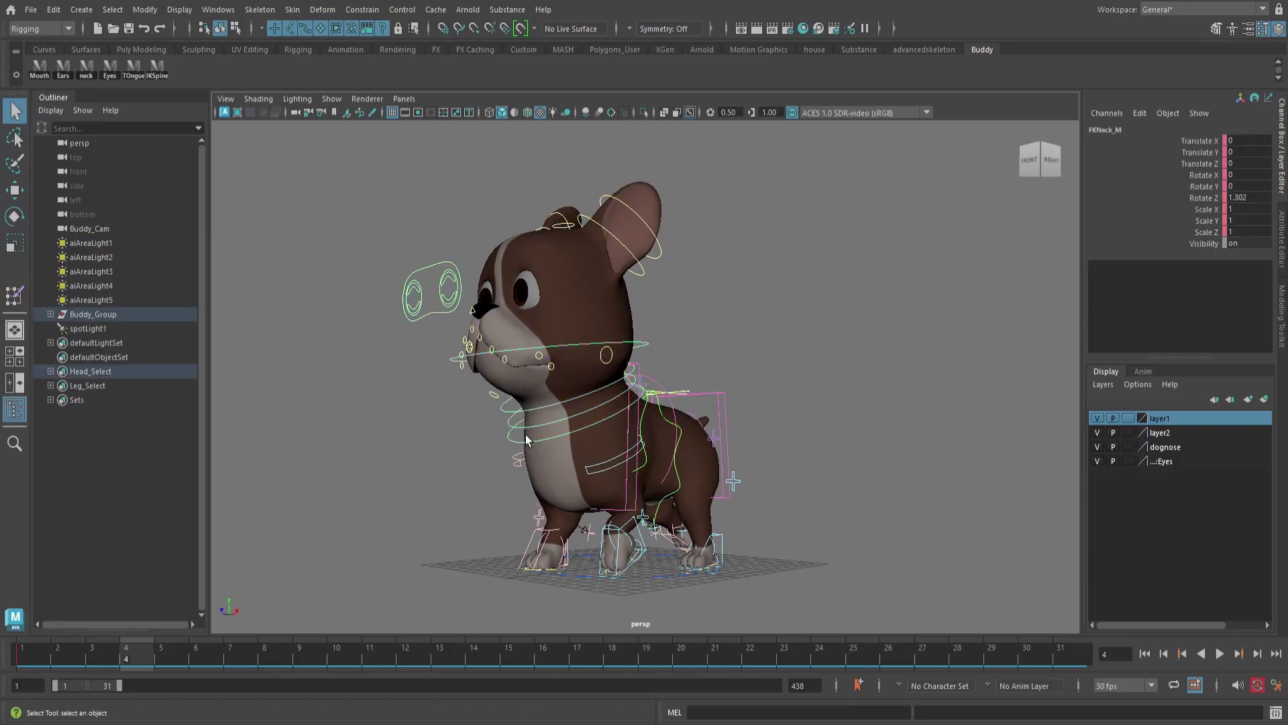
left_click(525, 433)
key("e")
left_click_drag(550, 443, 473, 466)
left_click(525, 433)
left_click(529, 445)
Rotate the FKNeck_M control to Rotate Z -0.859 at frame 7
left_click_drag(145, 658, 242, 656)
left_click(594, 534)
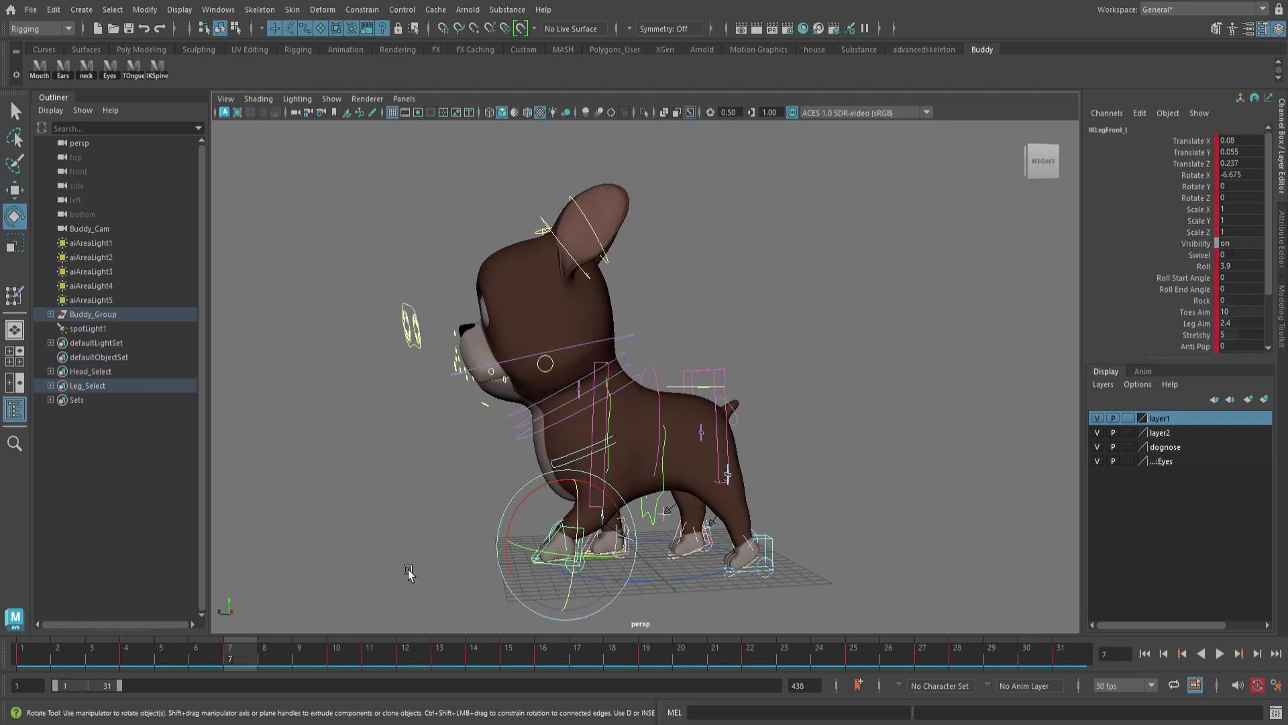
left_click_drag(407, 567, 443, 530, "alt")
left_click(526, 419)
mouse_move(528, 421)
left_mouse_down()
mouse_move(519, 408)
mouse_move(526, 419)
left_mouse_up()
left_click(796, 291)
left_click(526, 428)
left_click(522, 452)
left_click(522, 438)
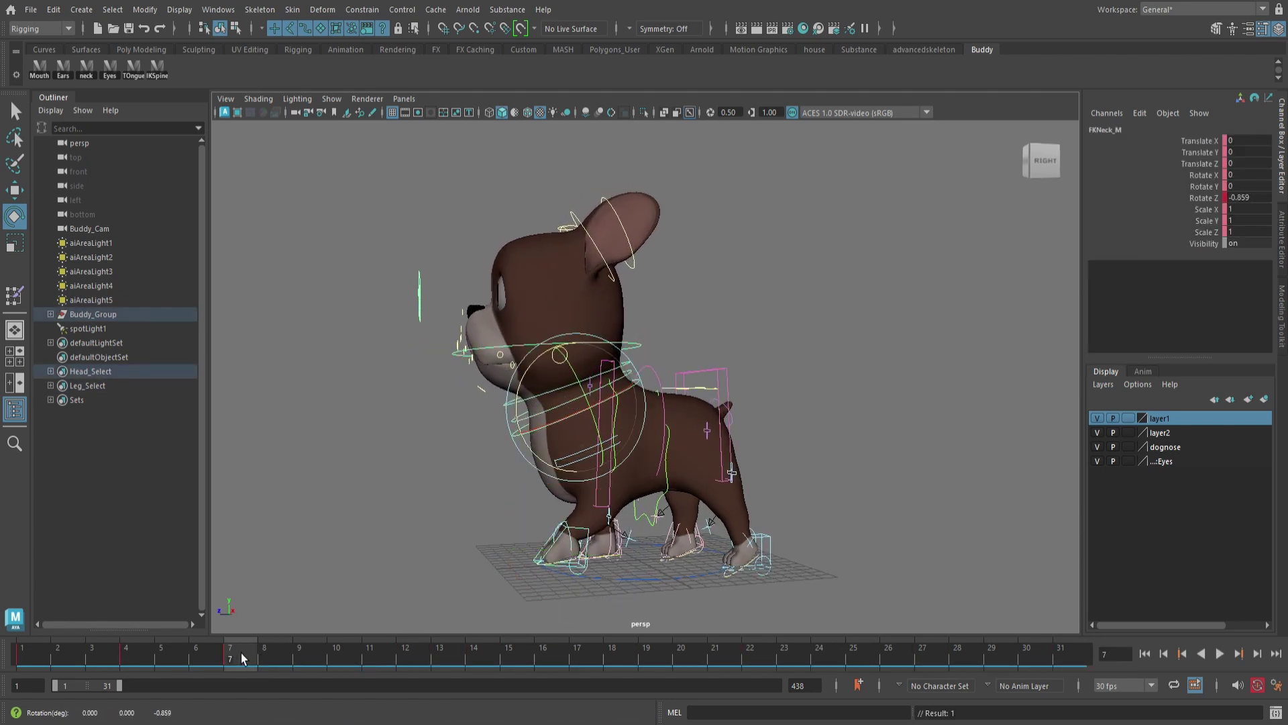
Scrub and play back the walk cycle from its first frame to review the neck motion
left_click_drag(240, 654, 155, 654)
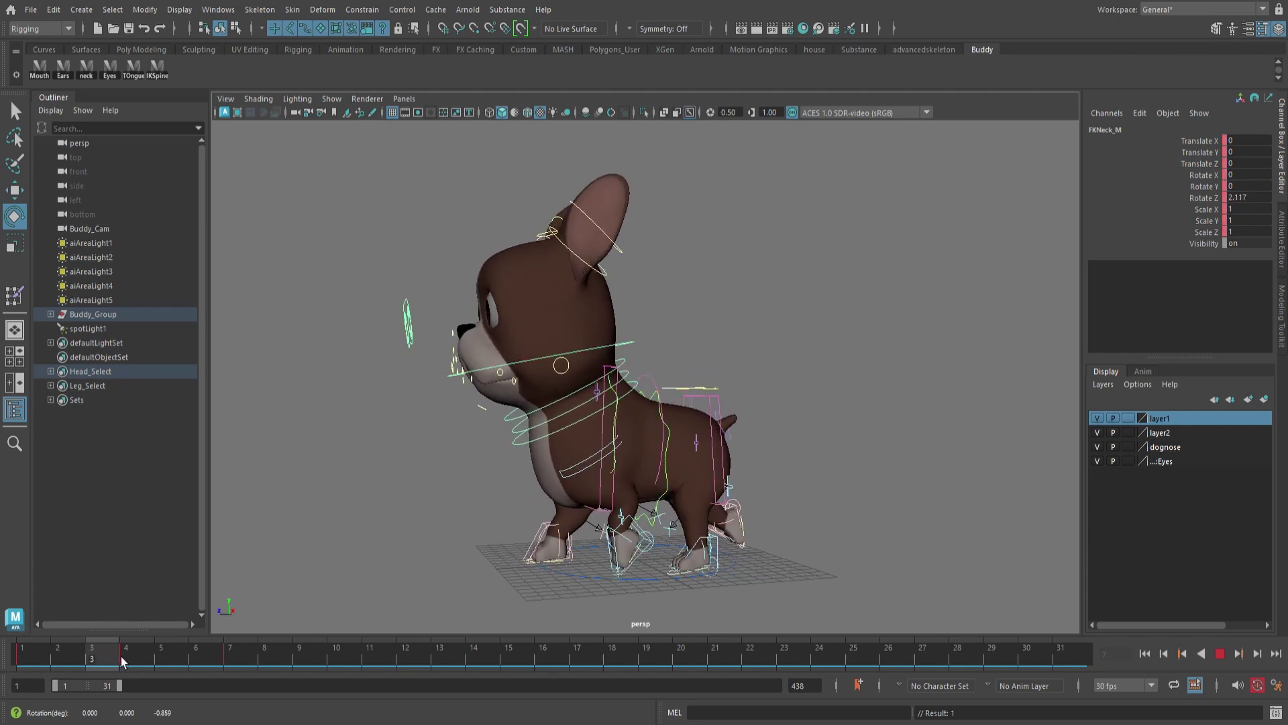
left_click(1147, 652)
left_click(1220, 653)
left_click_drag(657, 511, 710, 511, "alt")
key("Escape")
left_click(1221, 653)
left_click(1221, 653)
left_click(249, 660)
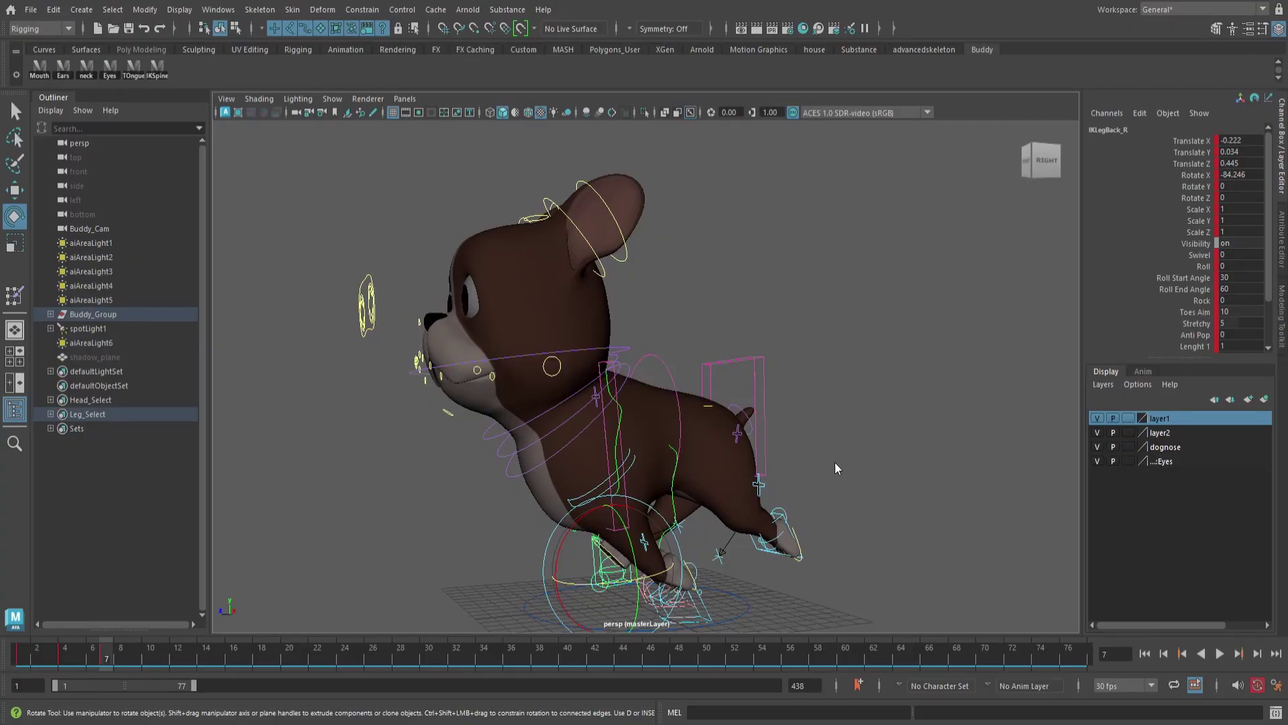
Select the raised IKLegBack_L control at frame 7 and rotate it to Rotate X -22.159
scroll(835, 462, "down", 2)
mouse_move(99, 657)
left_mouse_down()
mouse_move(39, 676)
mouse_move(101, 676)
left_mouse_up()
scroll(777, 539, "up", 3)
middle_click_drag(777, 539, 772, 478, "alt")
left_click_drag(772, 478, 706, 552, "alt")
left_click(815, 502)
key("w")
key("e")
left_click_drag(723, 469, 839, 529)
Move IKLegBack_L forward beneath the body to Translate Y 0.079 and Translate Z 0.07
key("w")
left_click_drag(705, 492, 668, 477)
left_click_drag(752, 438, 739, 469)
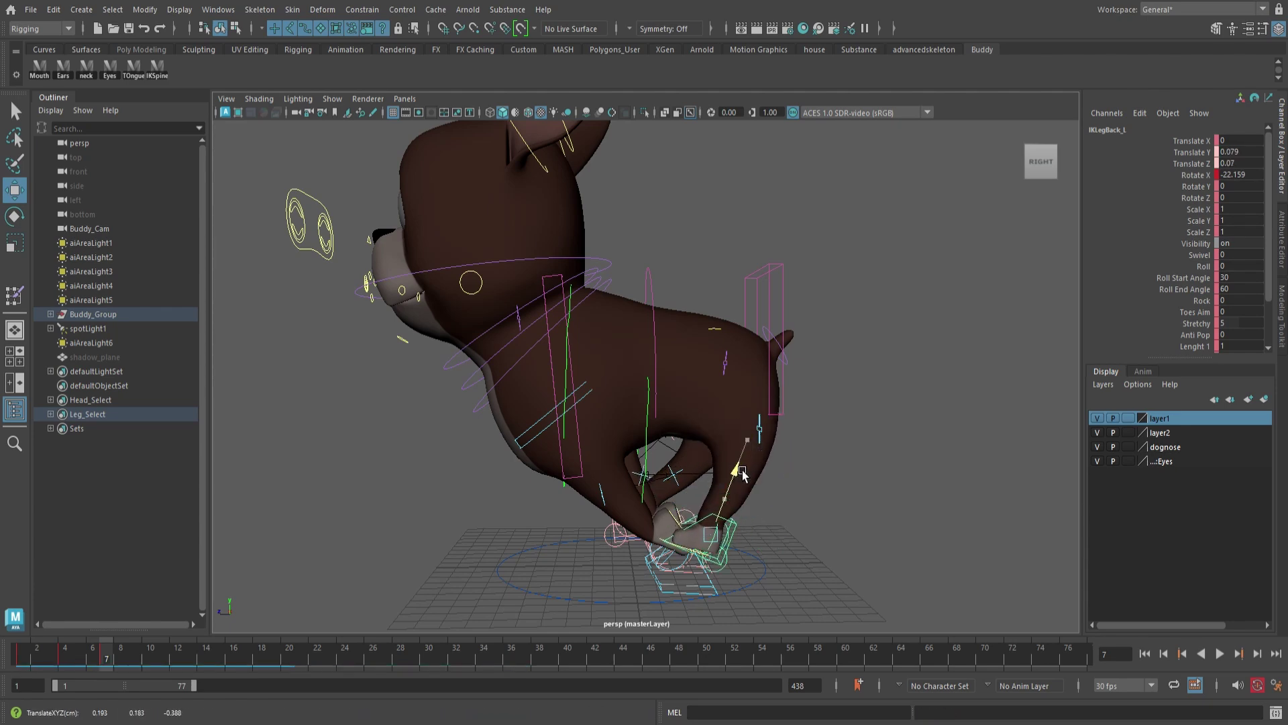
Reposition IKLegBack_L in the left view to Translate Y 0.165 and Translate Z 0.282
left_click_drag(763, 515, 743, 508, "alt")
key("space")
key("space")
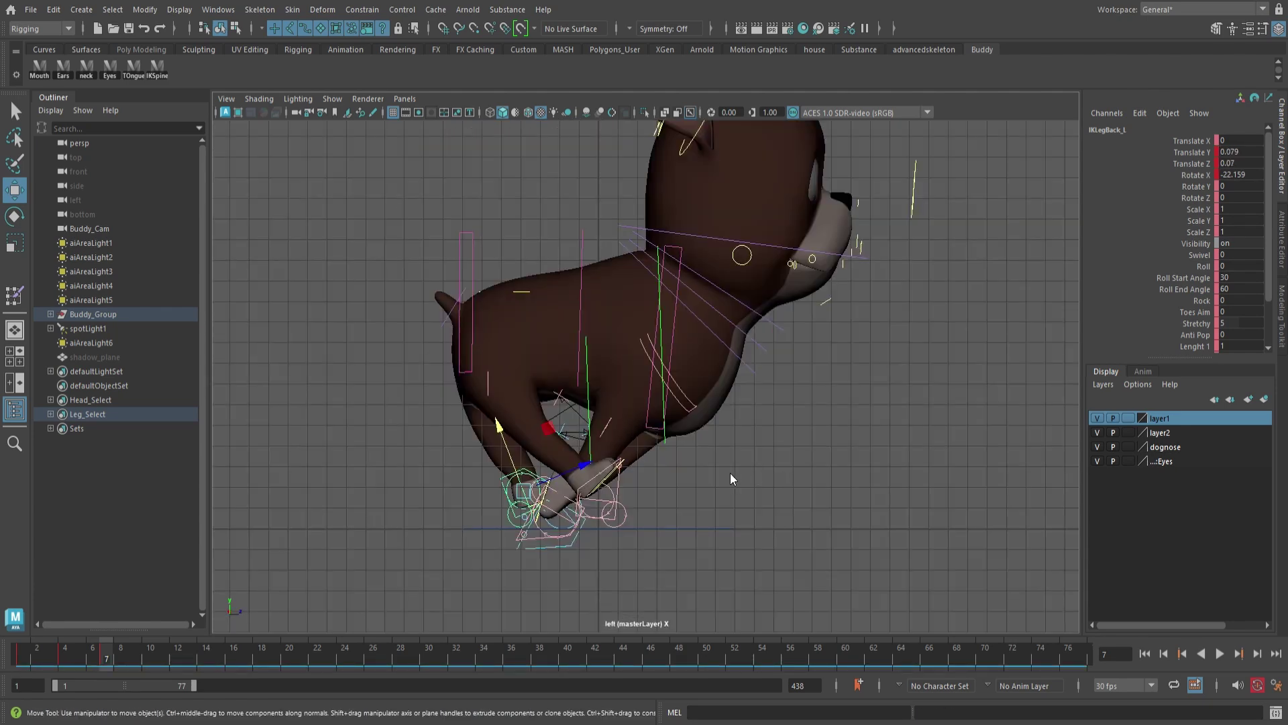
left_click_drag(584, 465, 631, 450)
key("space")
key("space")
key("space")
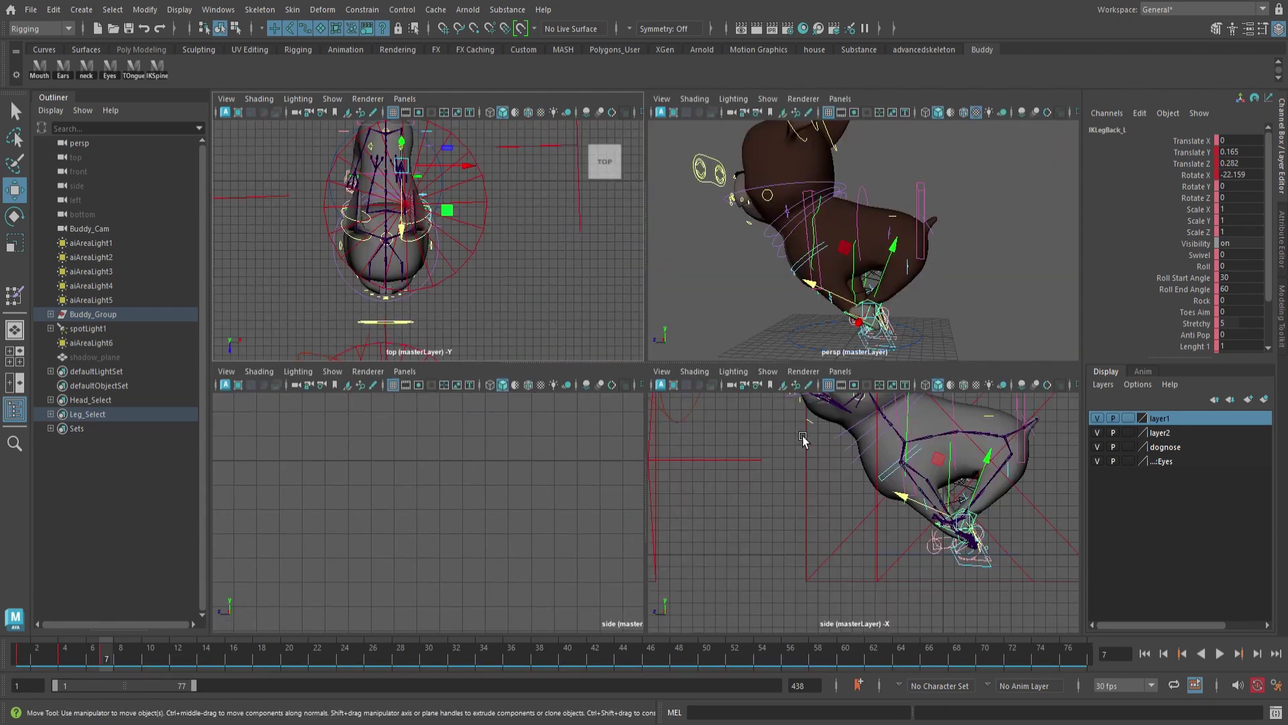
key("space")
Shift IKLegBack_L sideways to Translate X 0.263 and rotate it to Rotate X -51.927
left_click_drag(768, 496, 822, 511, "alt")
left_click_drag(779, 502, 813, 517)
mouse_move(822, 506)
left_mouse_down("alt")
mouse_move(860, 481)
mouse_move(967, 464)
mouse_move(806, 494)
left_mouse_up("alt")
left_click_drag(889, 459, 787, 429, "alt")
key("e")
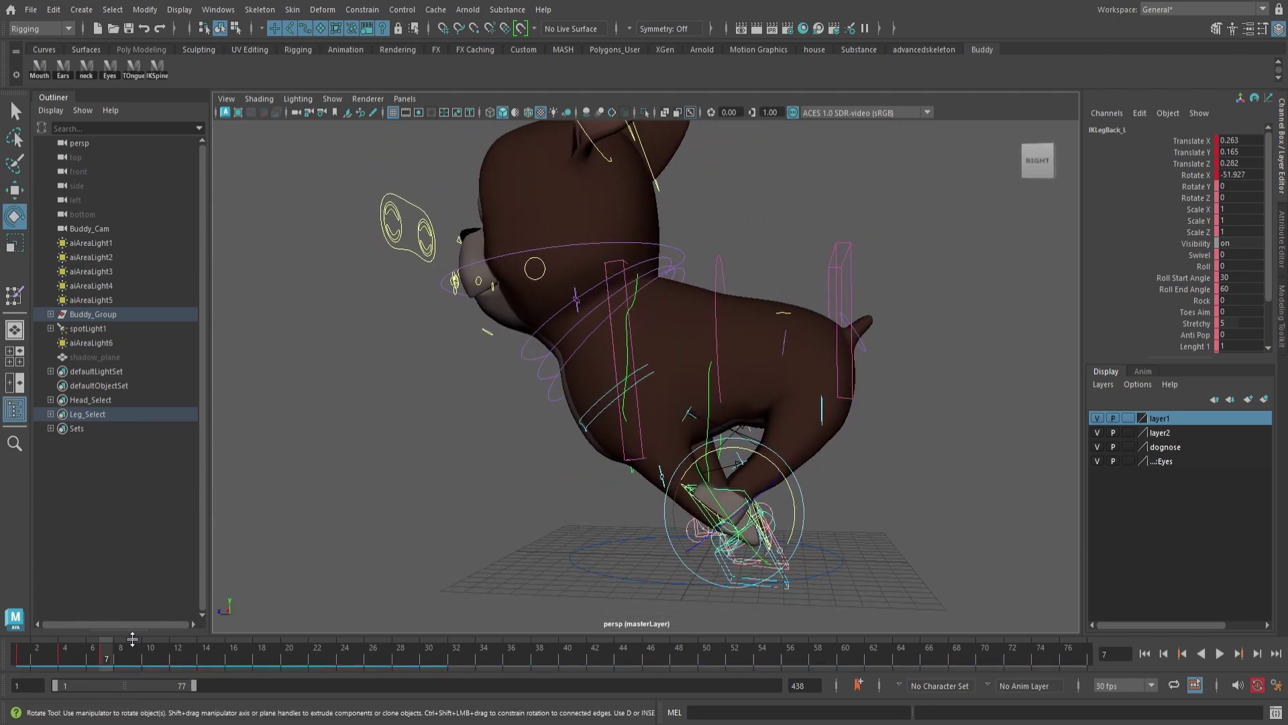
Scrub through the run animation to review the leg poses around frame 7
left_click_drag(129, 646, 179, 657)
scroll(457, 560, "down", 3)
left_click_drag(456, 563, 494, 548, "alt")
left_click_drag(176, 652, 140, 653)
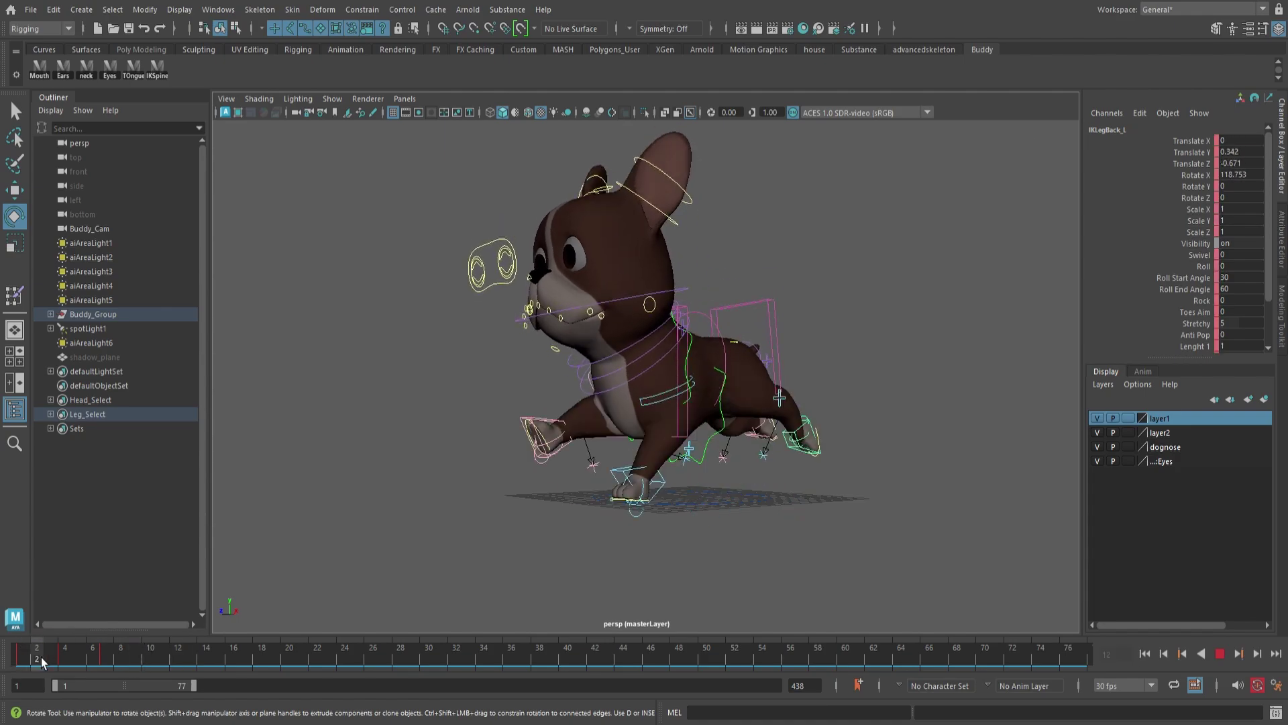